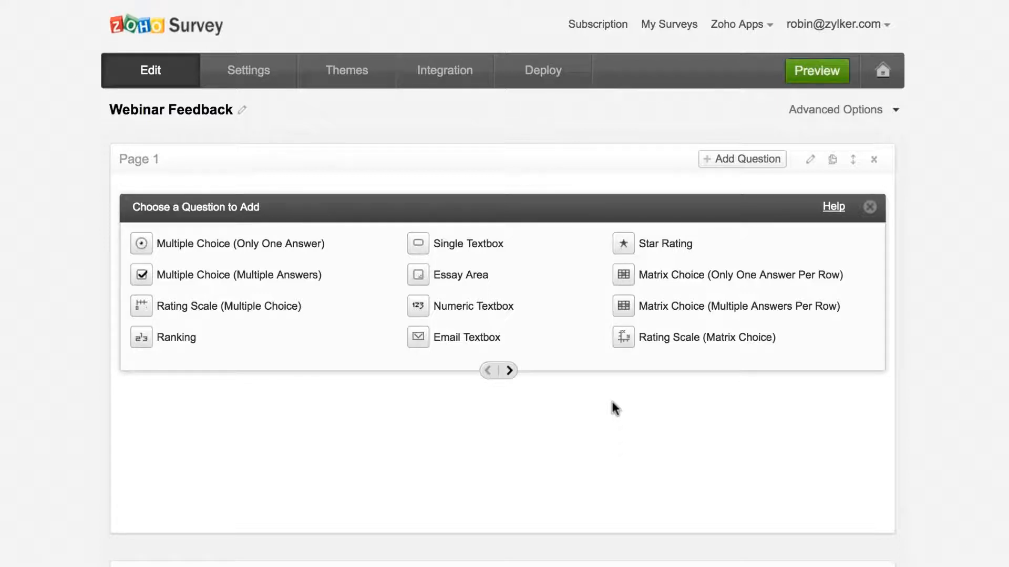
# - Open the question-type chooser on Page 1 to add a single-line text question
pyautogui.click(496, 252)
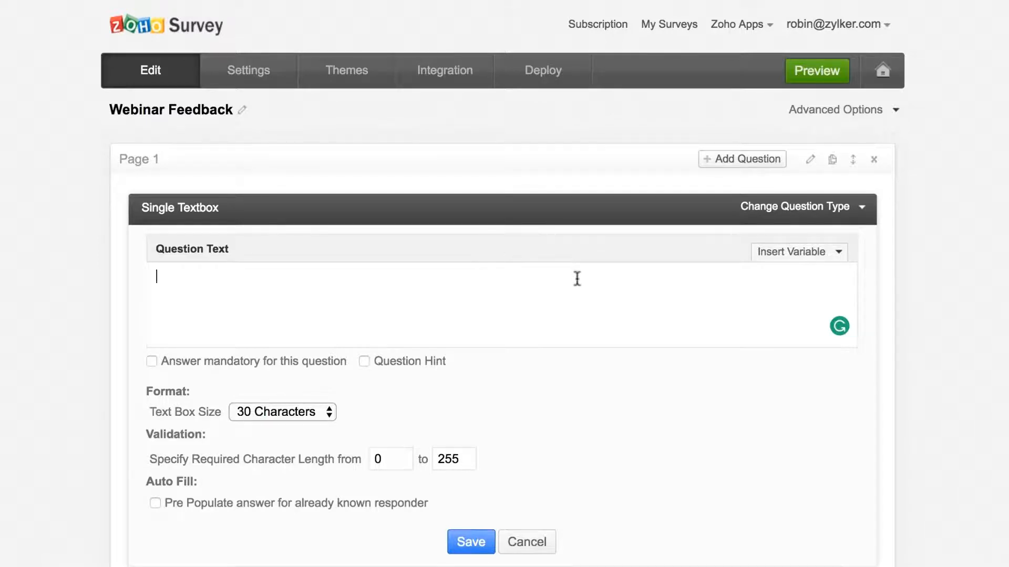
# - Add a Single Textbox question 'Name' with a 30-character answer box and save it
pyautogui.write('Name')
pyautogui.click(314, 411)
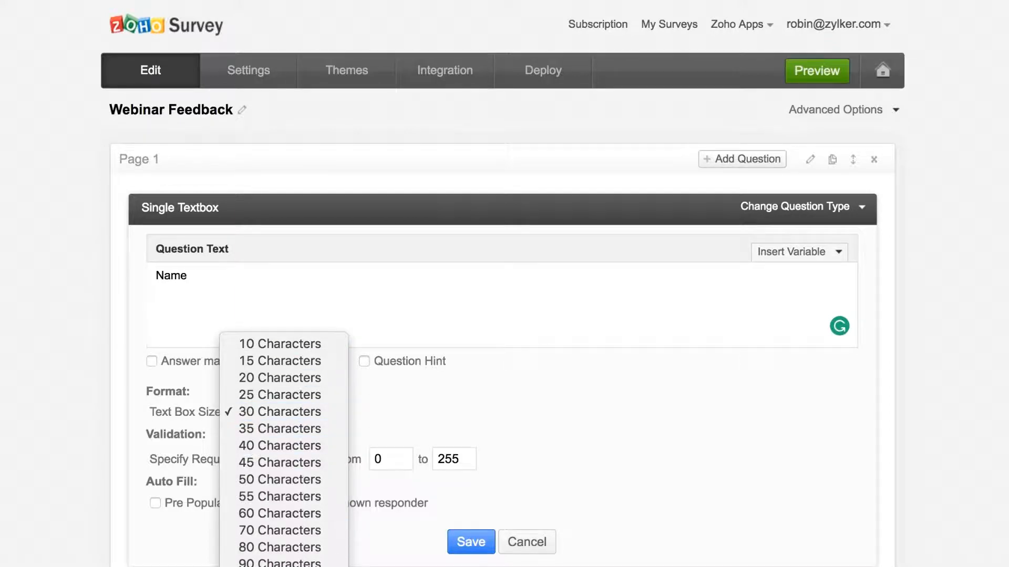
pyautogui.click(307, 415)
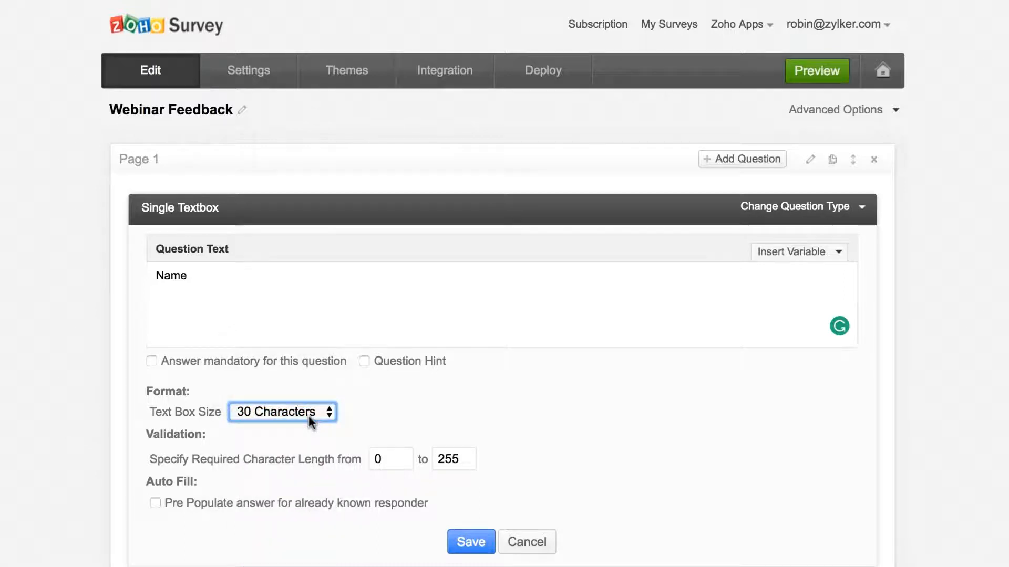
pyautogui.click(315, 450)
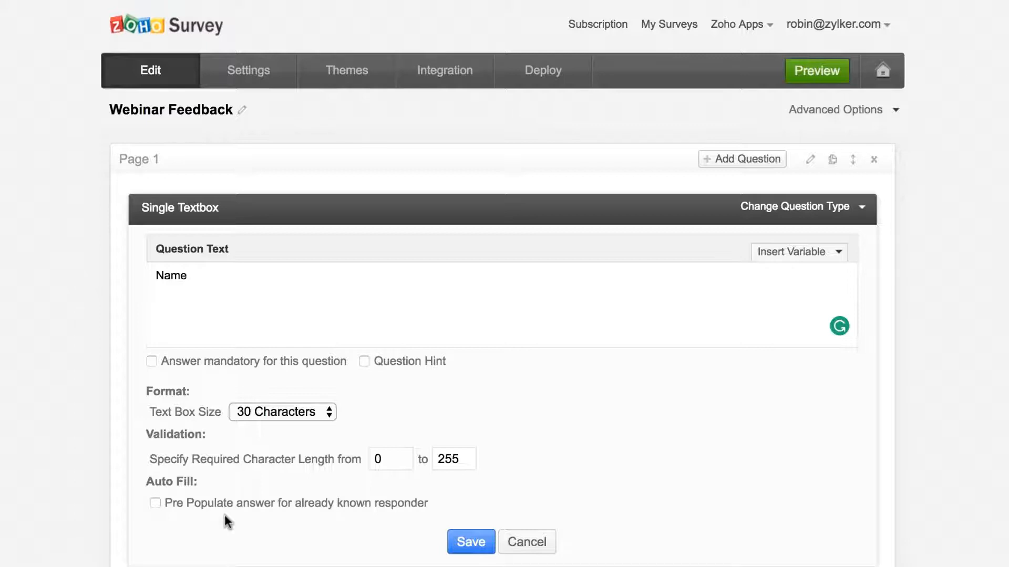
pyautogui.click(470, 547)
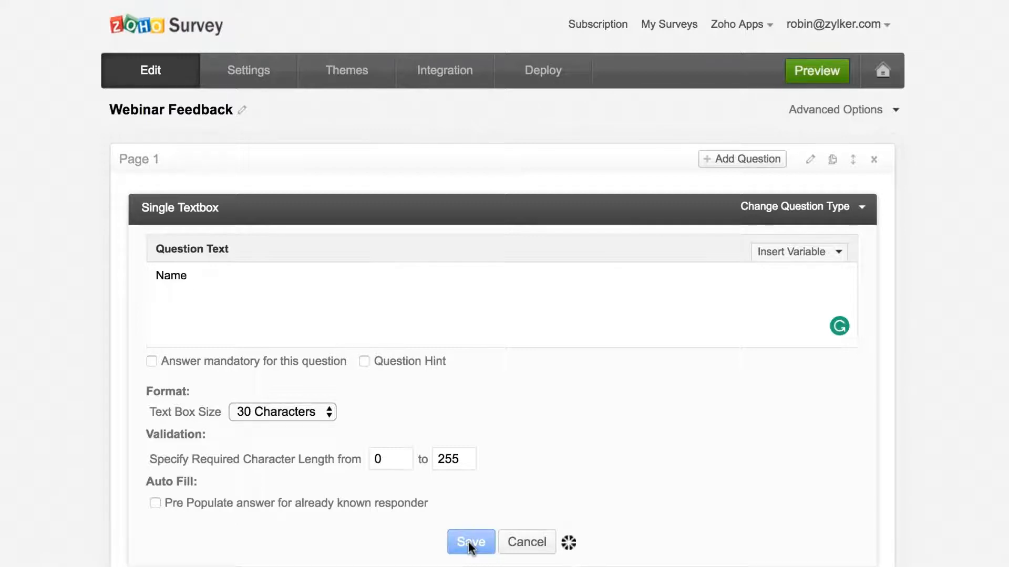
# - Add a mandatory Email Textbox 'Email ID' with error message 'Please provide a valid email id! :)'
pyautogui.moveTo(421, 272)
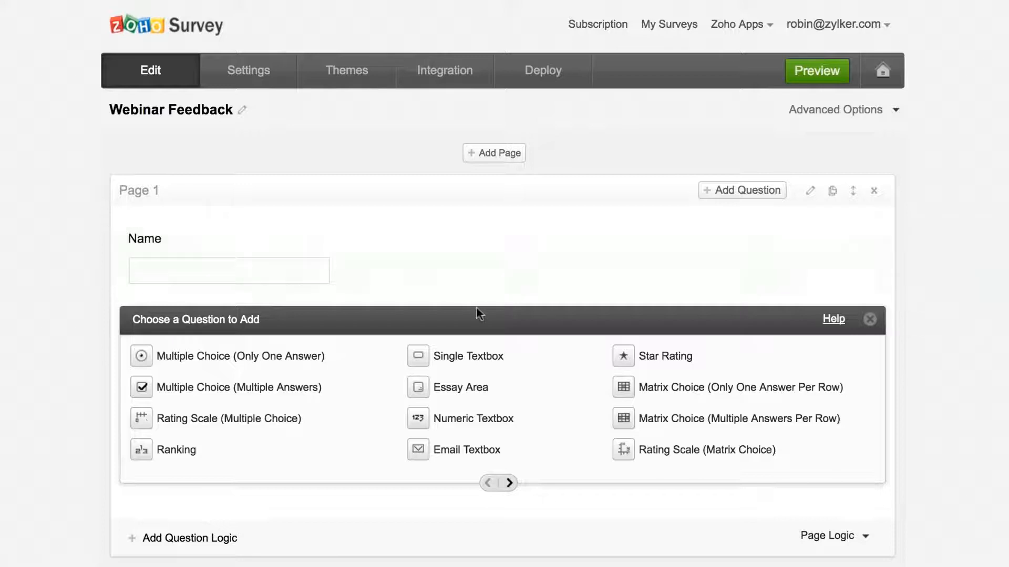
pyautogui.click(524, 452)
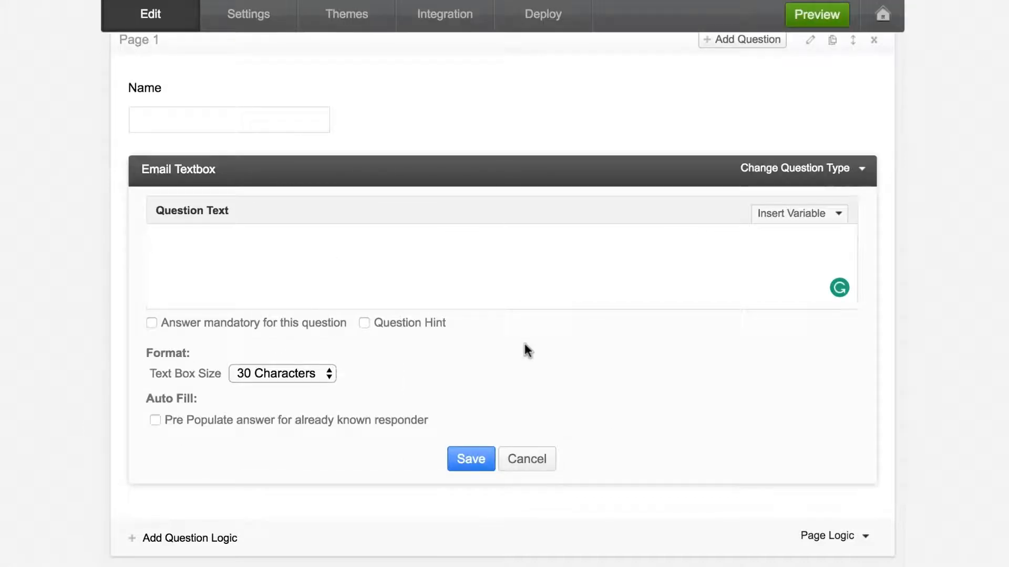
pyautogui.write('Email ID')
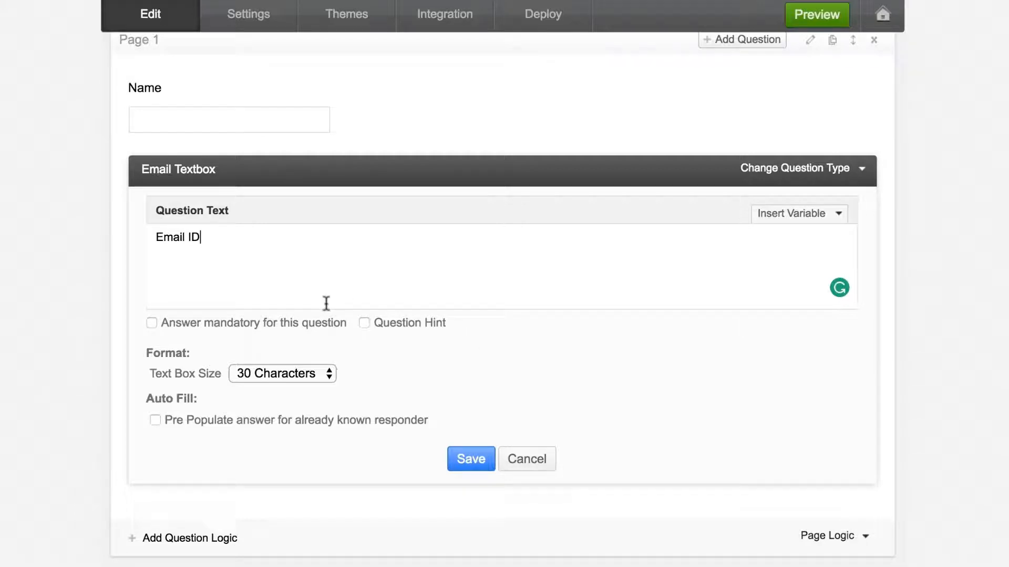
pyautogui.click(148, 324)
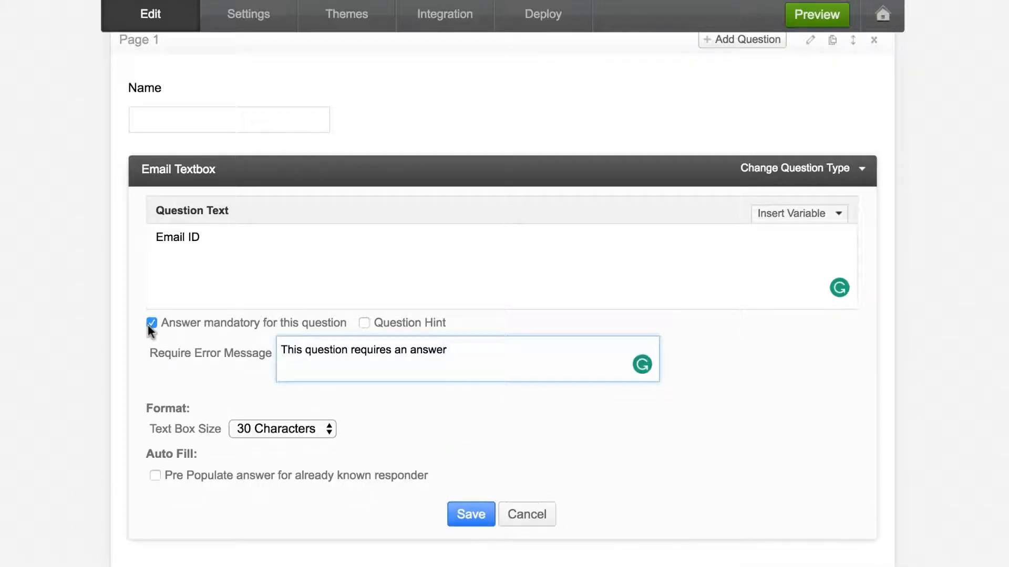
pyautogui.tripleClick(416, 351)
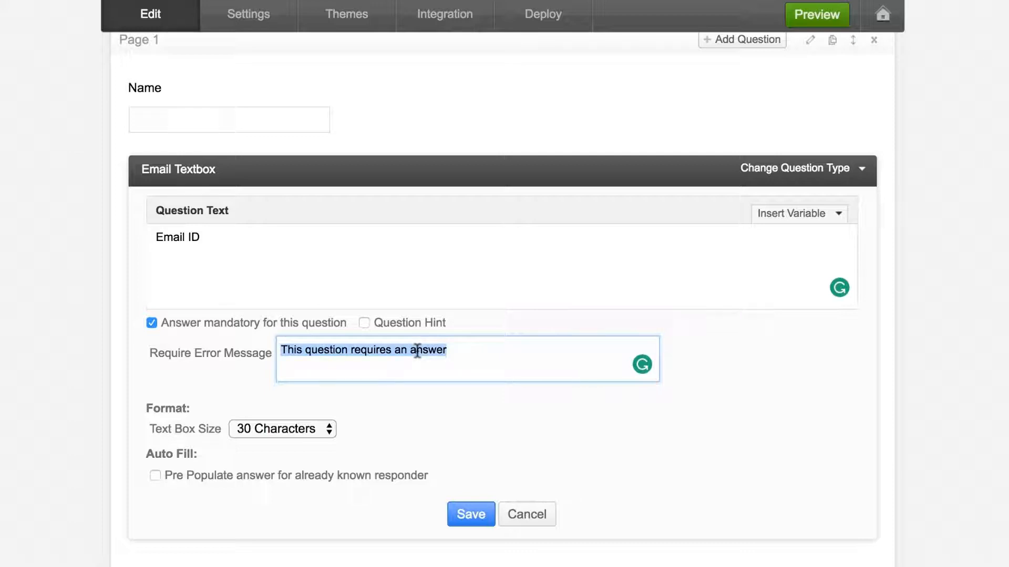
pyautogui.write('Please provid')
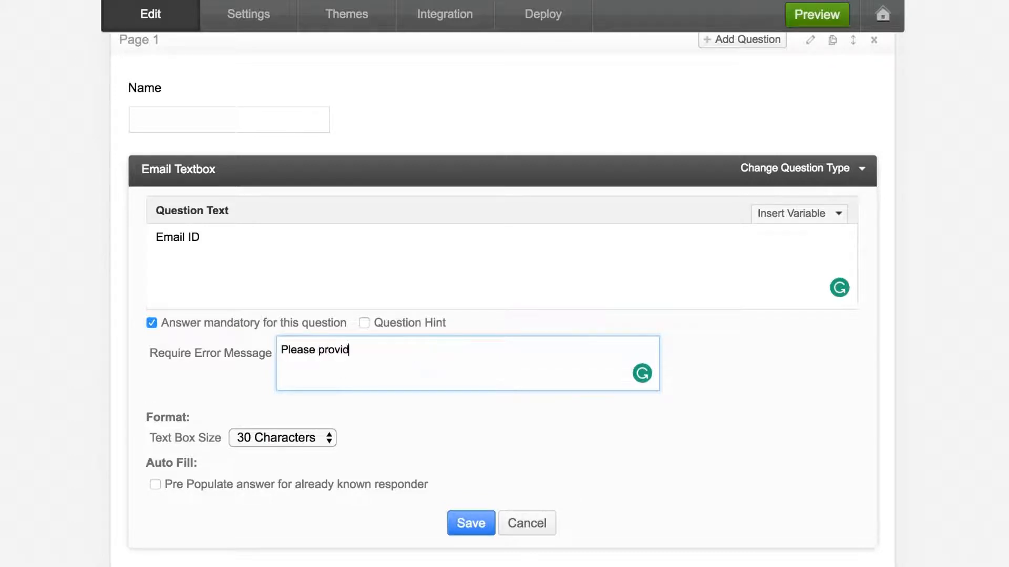
pyautogui.write('e a valid email ')
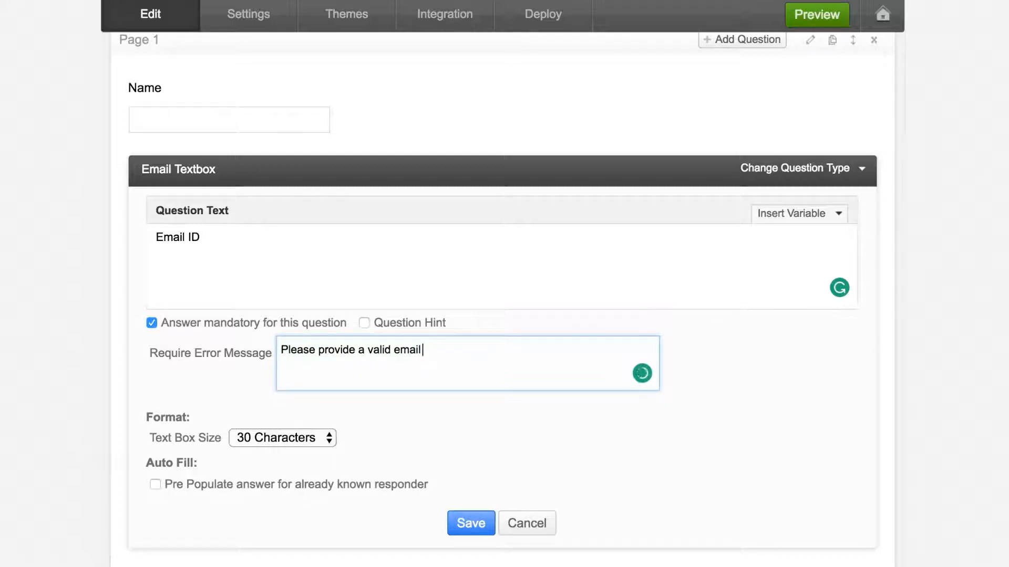
pyautogui.write('id! :)')
# - Save Email ID, then add a 'Note' heading with the no-spam, no-sharing privacy statement
pyautogui.click(471, 524)
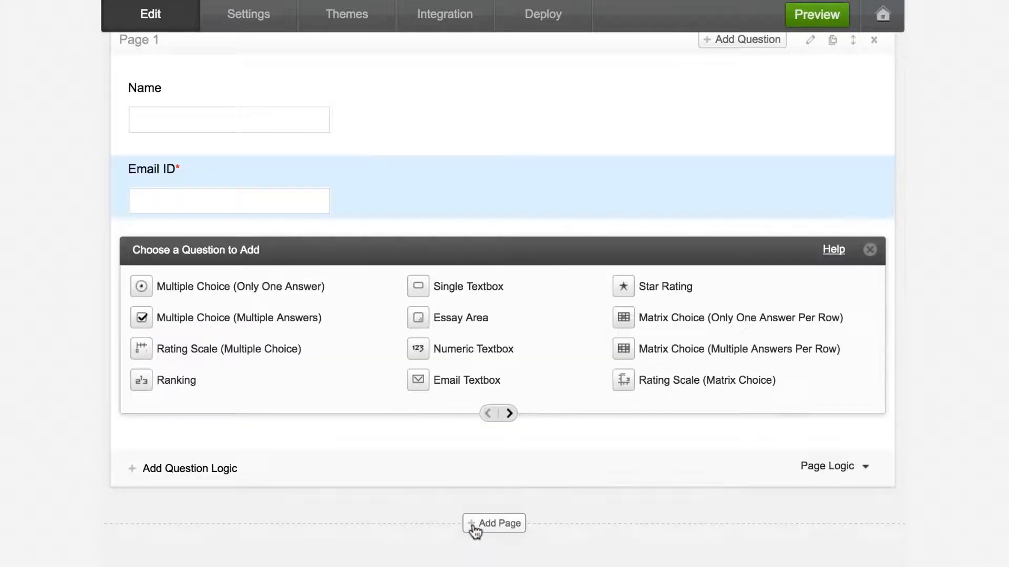
pyautogui.moveTo(449, 188)
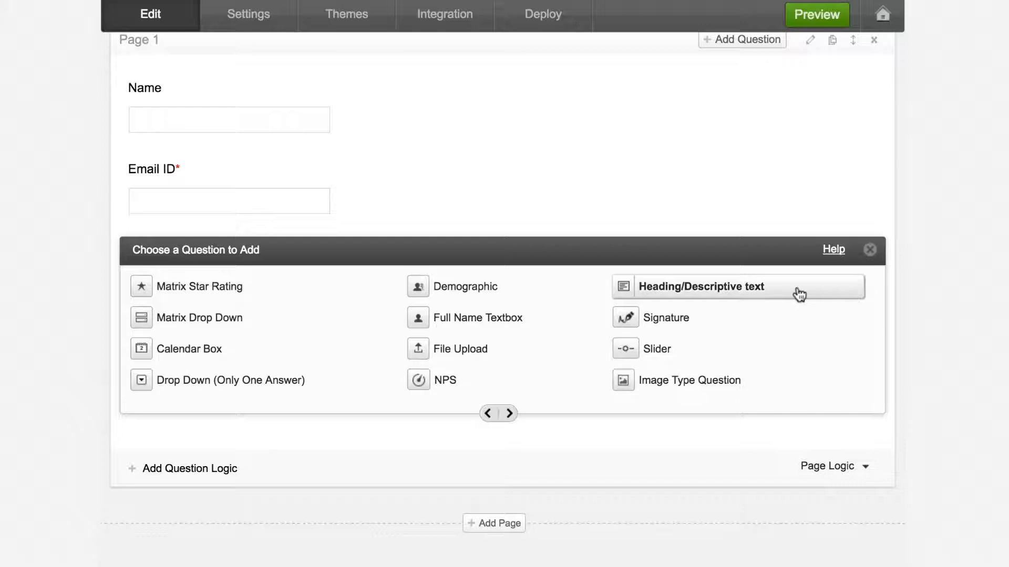
pyautogui.click(799, 295)
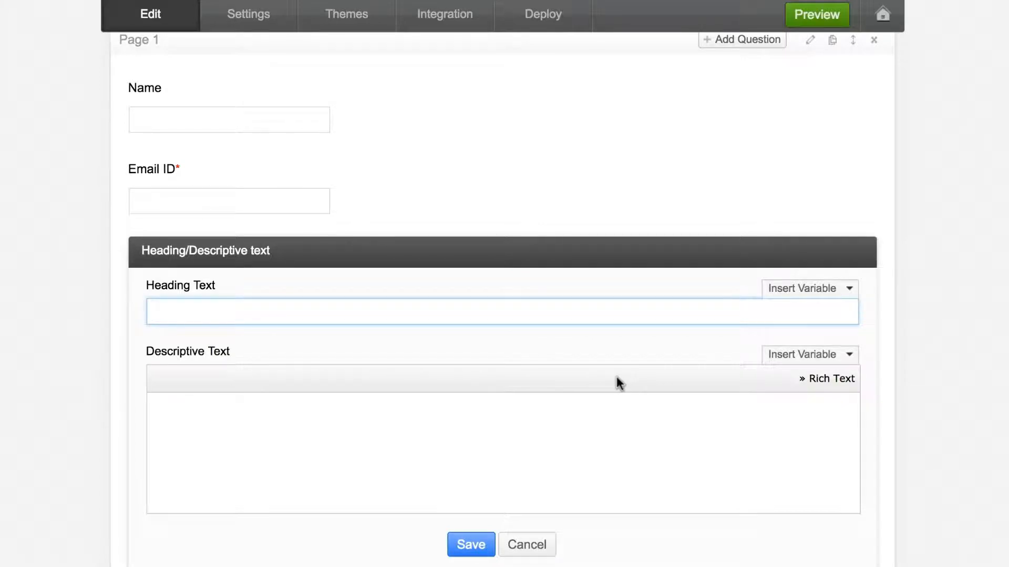
pyautogui.write('Note')
pyautogui.press('Tab')
pyautogui.write('We re')
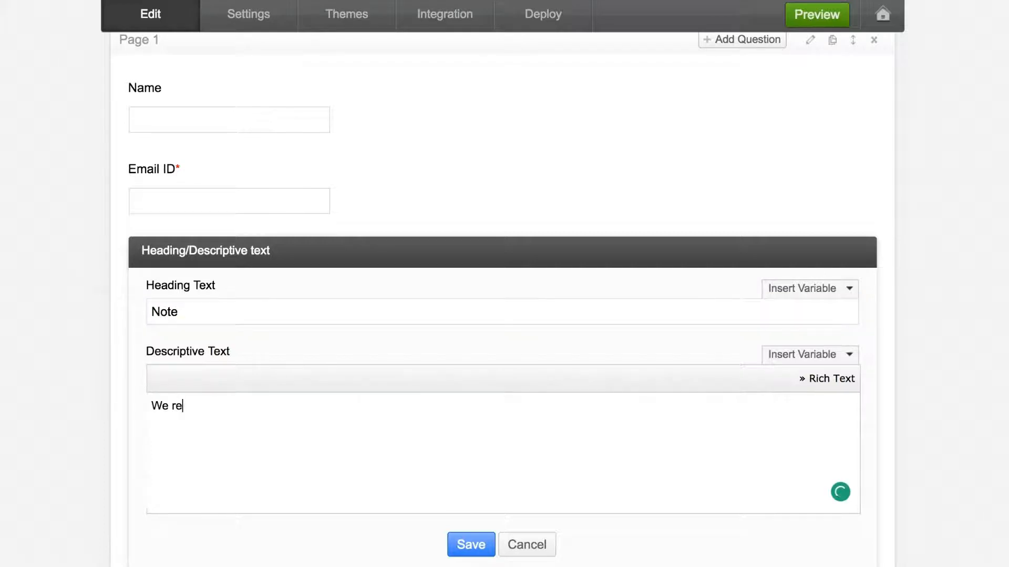
pyautogui.write('spect your privacy and do not tolerate spam and will never sell, rent, lease or give away your information to any third party or will send you unsolicited emails!')
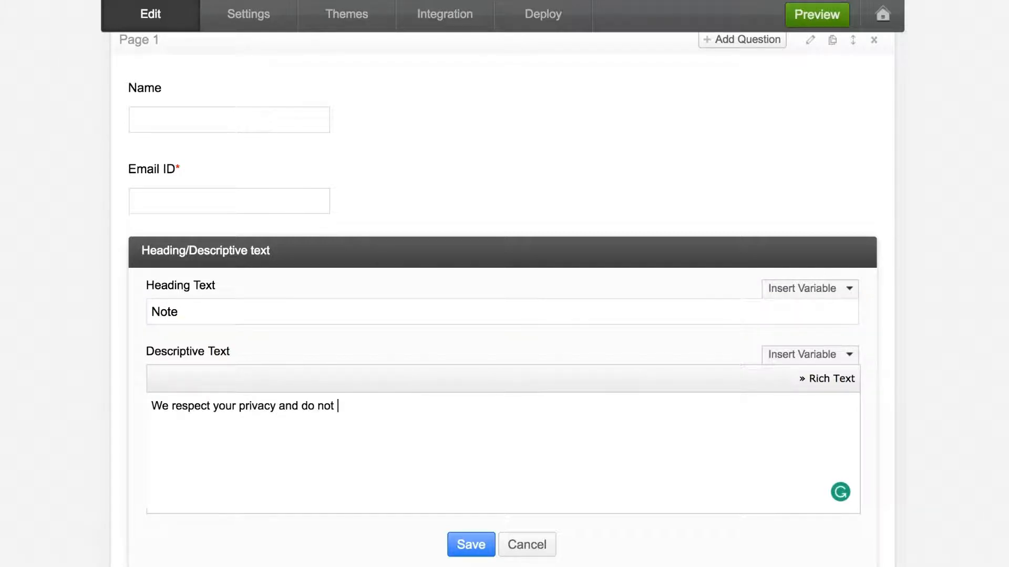
pyautogui.click(470, 549)
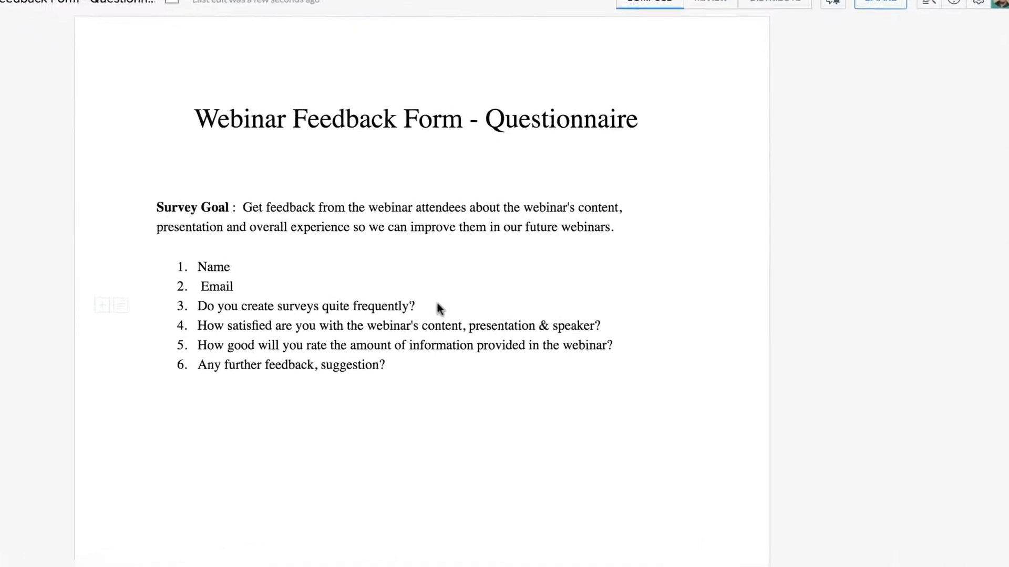
# - Replace questionnaire item 3 with the pasted wording about surveys created in the past month
pyautogui.tripleClick(413, 306)
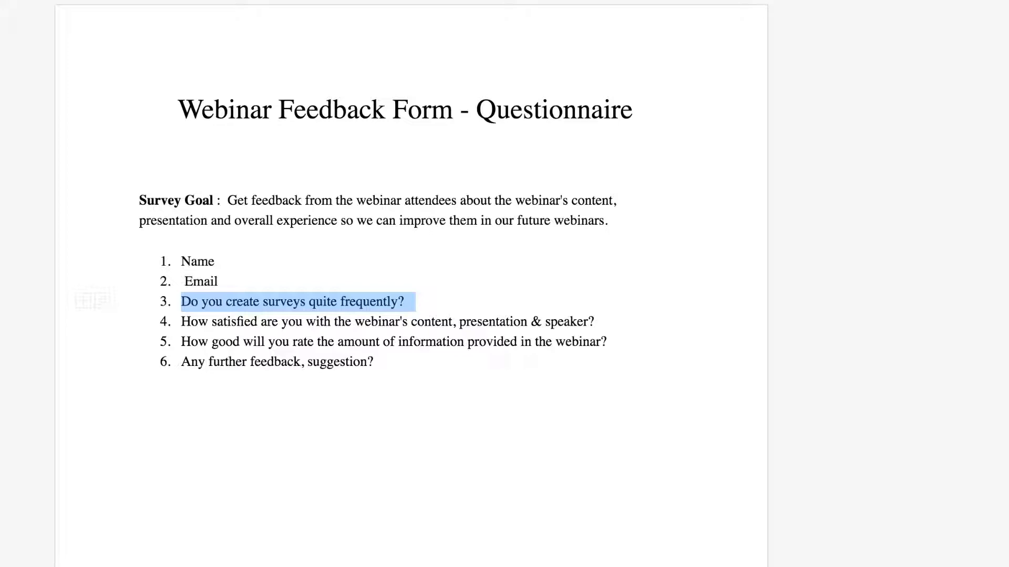
pyautogui.click(396, 301)
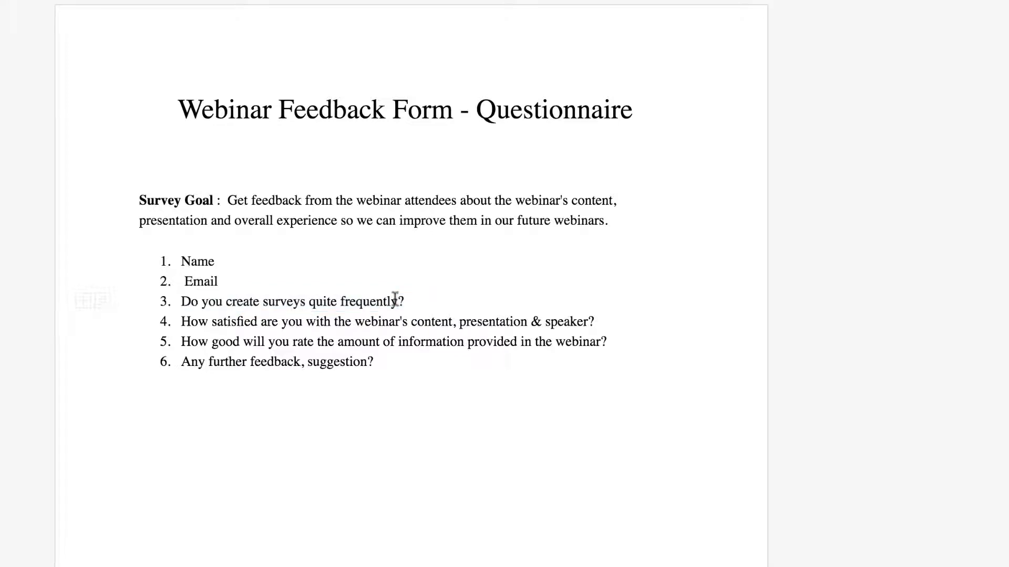
pyautogui.moveTo(308, 300); pyautogui.dragTo(404, 301)
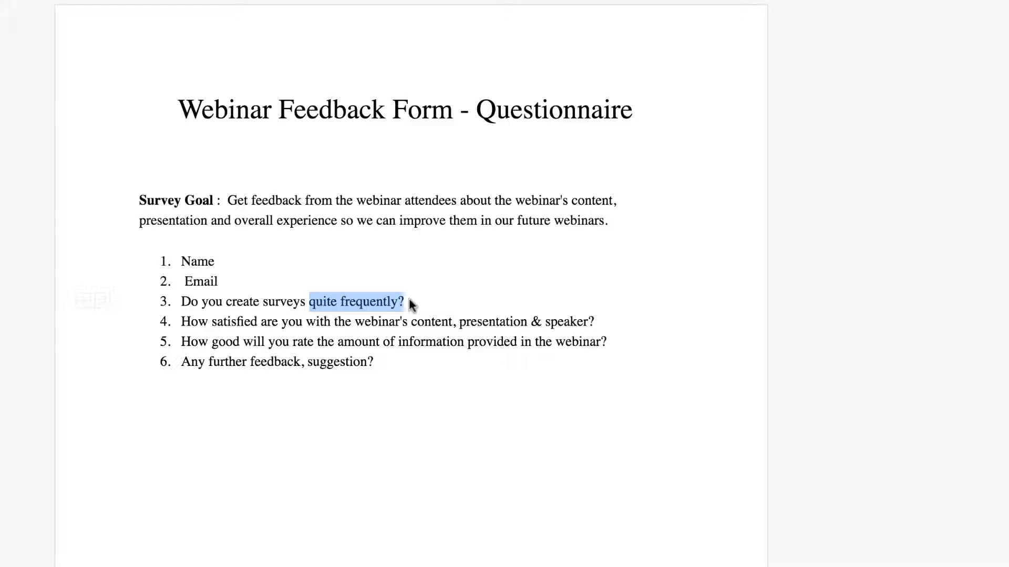
pyautogui.moveTo(409, 300); pyautogui.dragTo(181, 300)
pyautogui.write('How many surveys have you approximately created or used in the past one month?')
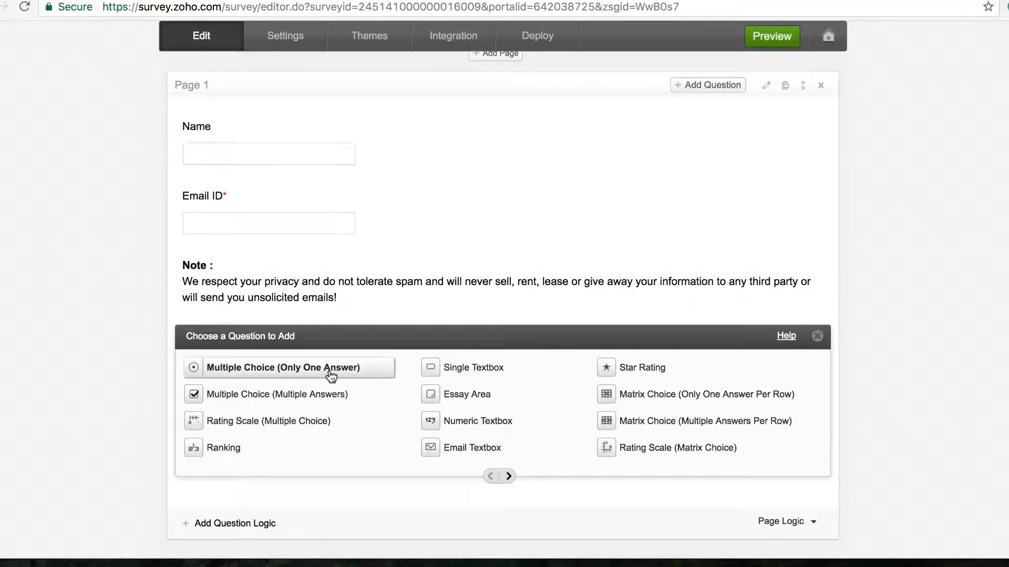
# - Add a single-answer question on monthly surveys created, with choices 1-5, 5-10, 10+ and Other
pyautogui.click(373, 371)
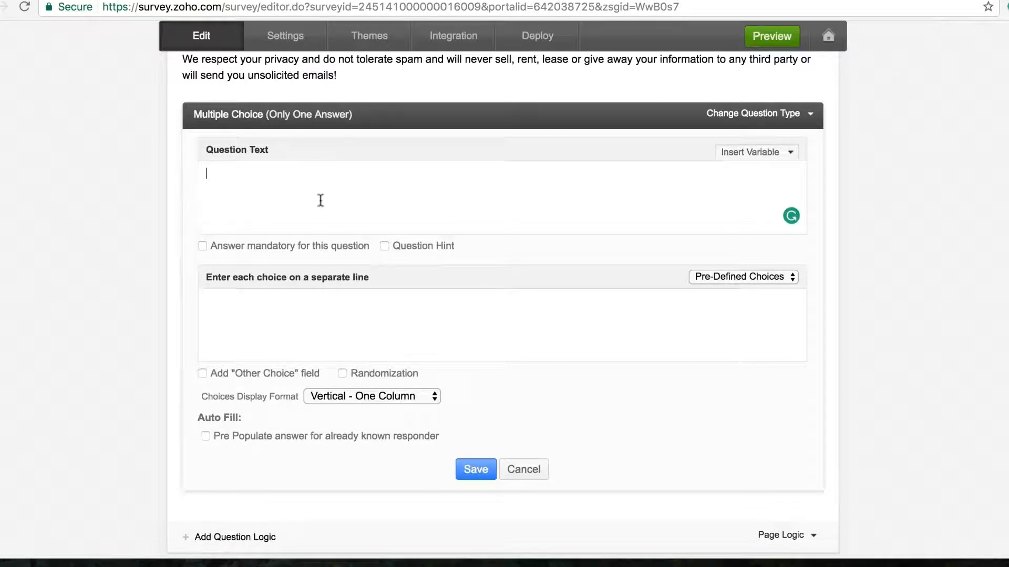
pyautogui.write('How many surveys have you approximately')
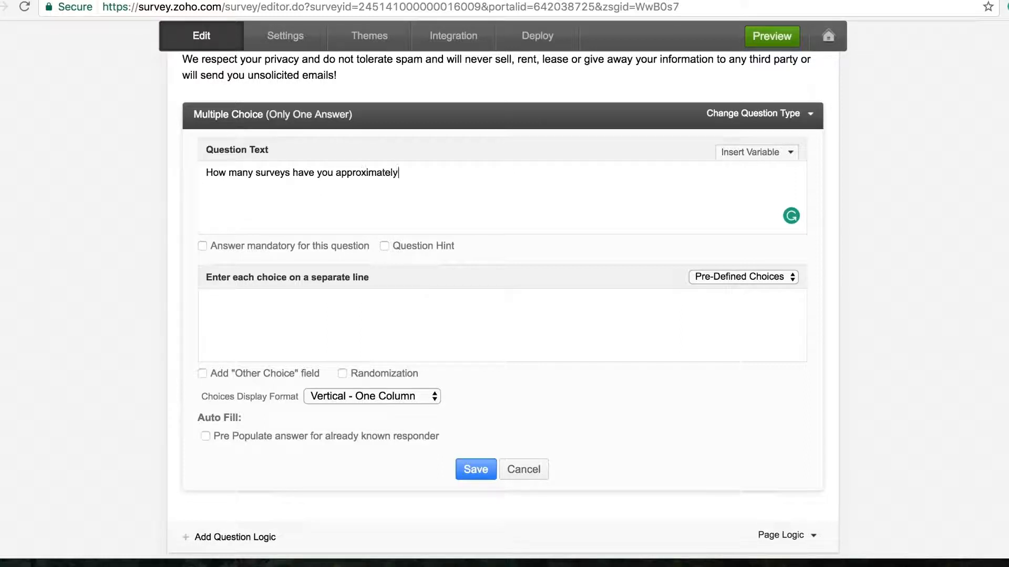
pyautogui.write(' created or used in the past one month?')
pyautogui.press('Tab')
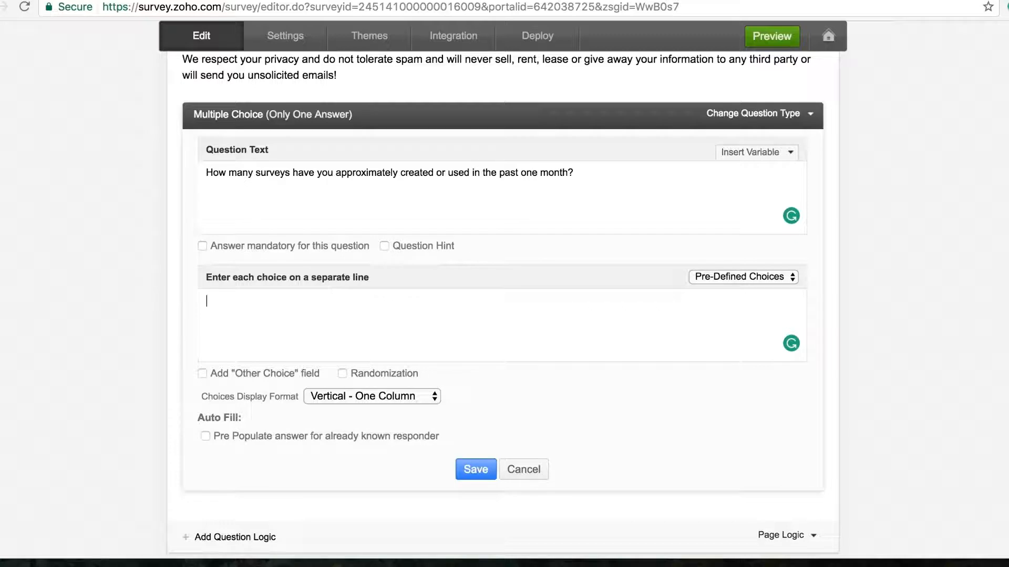
pyautogui.write('1-5 ')
pyautogui.write('5-10 ')
pyautogui.write('10')
pyautogui.write('+')
pyautogui.click(202, 374)
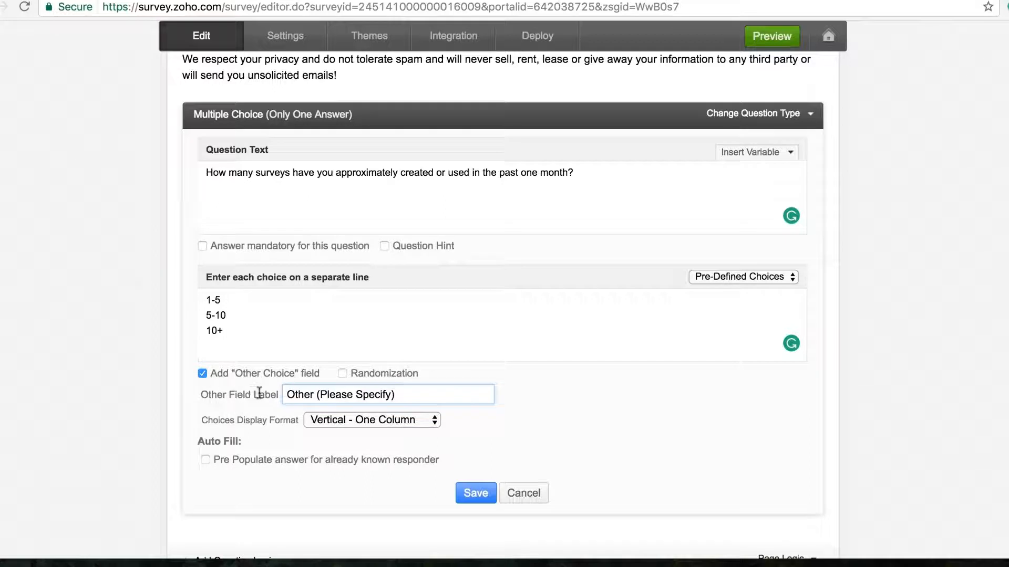
pyautogui.moveTo(287, 395); pyautogui.dragTo(398, 394)
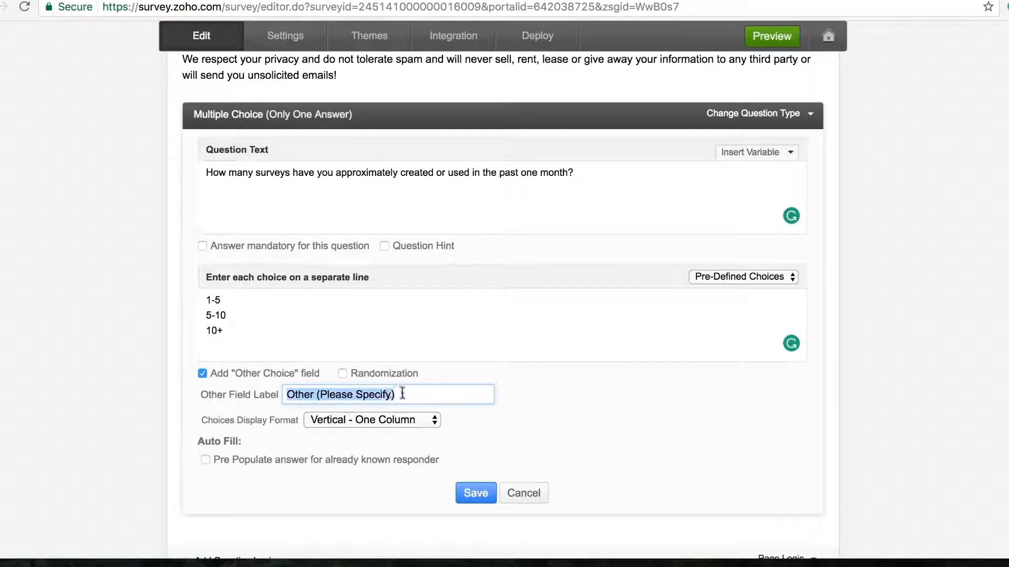
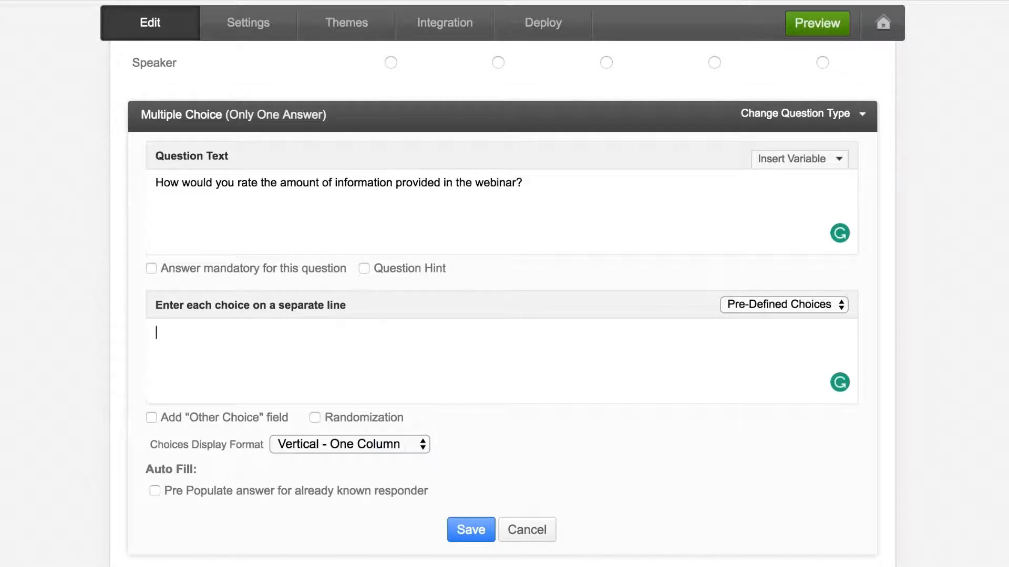
# - Finish the webinar information-amount question with choices Not enough, About right, Too much, and save it
pyautogui.write('Not enough')
pyautogui.press('Return')
pyautogui.write('About Rig')
pyautogui.press('BackSpace')
pyautogui.press('BackSpace')
pyautogui.press('BackSpace')
pyautogui.write('right')
pyautogui.press('Return')
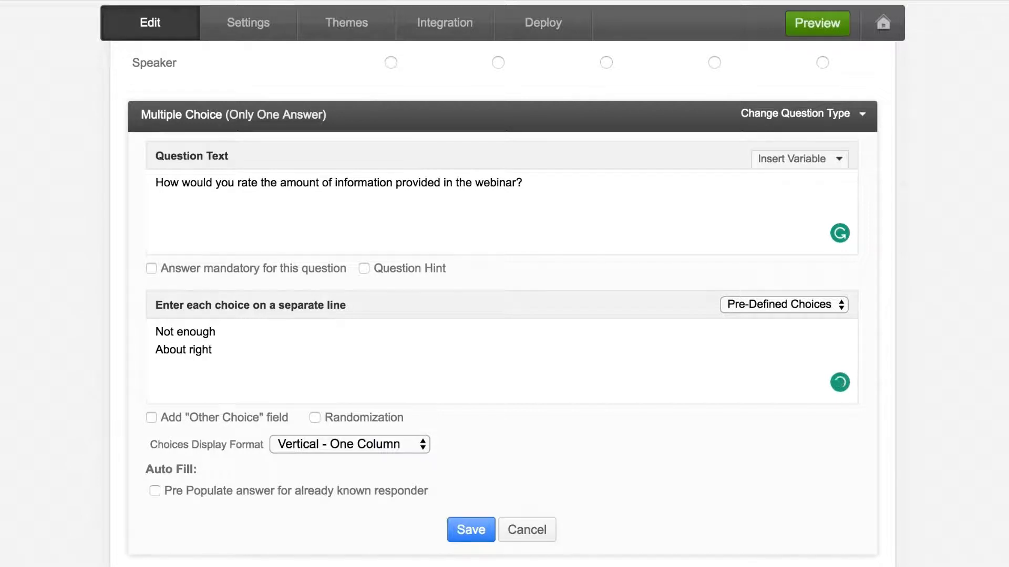
pyautogui.write('Too much')
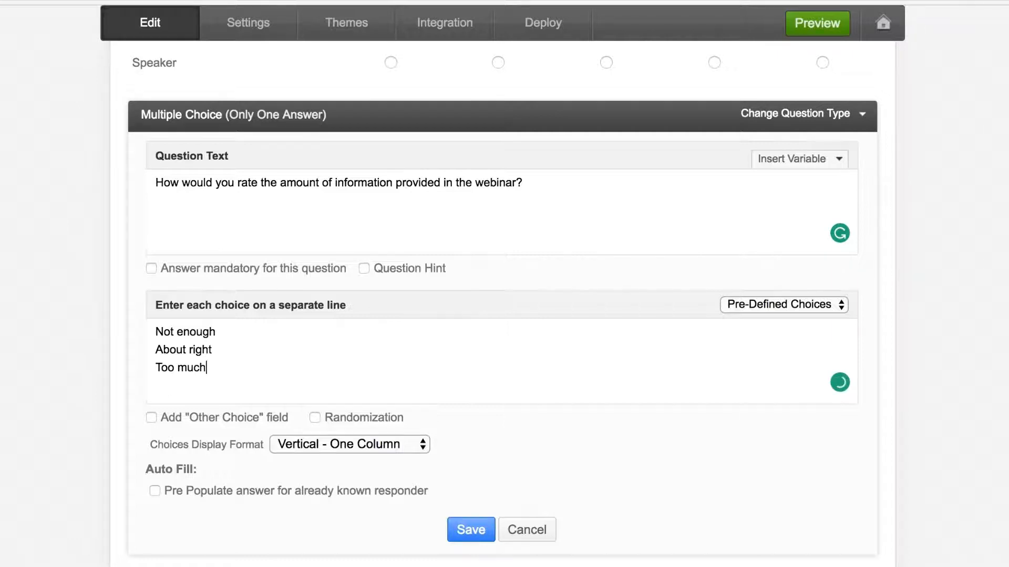
pyautogui.click(471, 531)
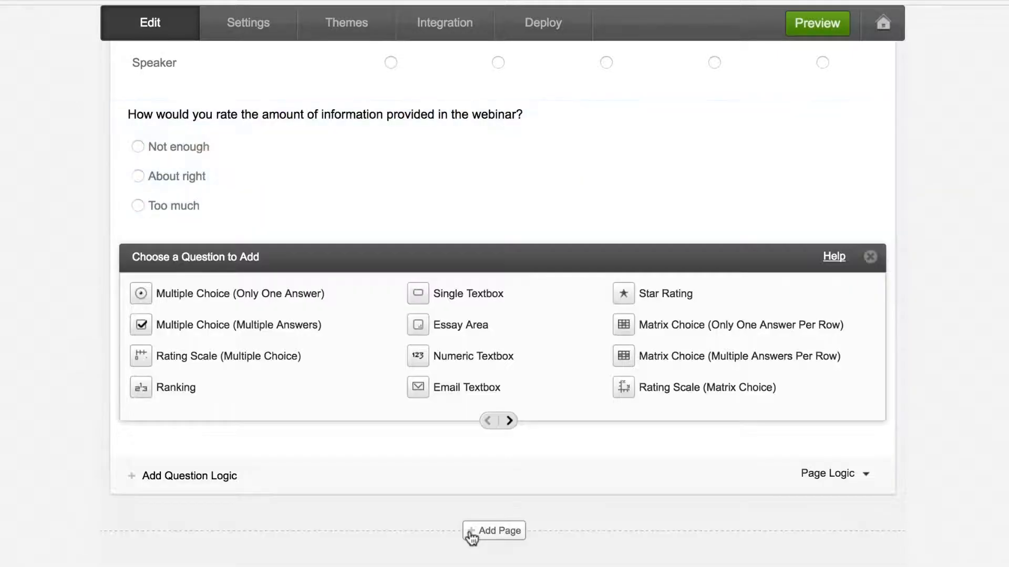
pyautogui.moveTo(619, 199)
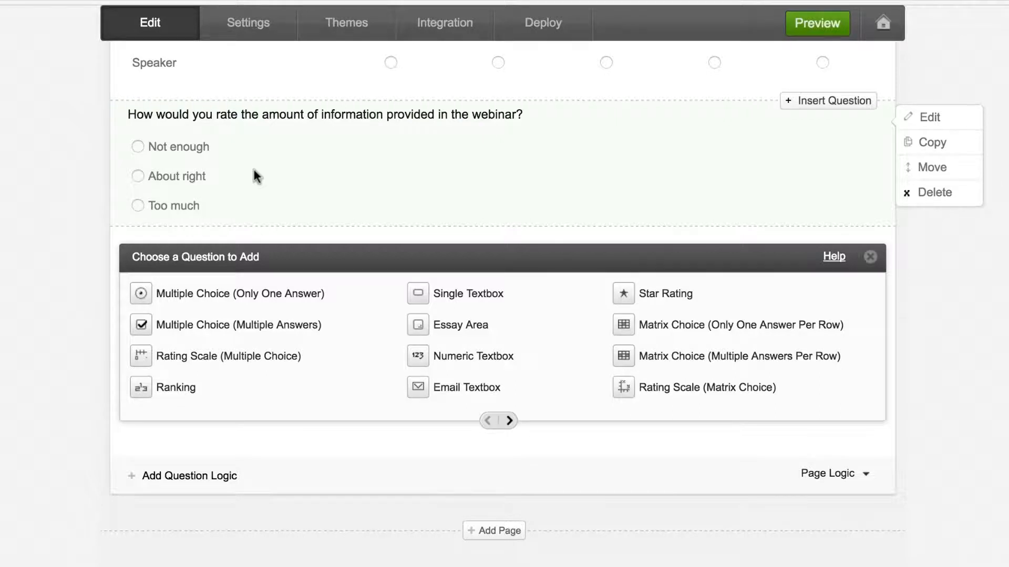
pyautogui.scroll(-1, 993, 473)
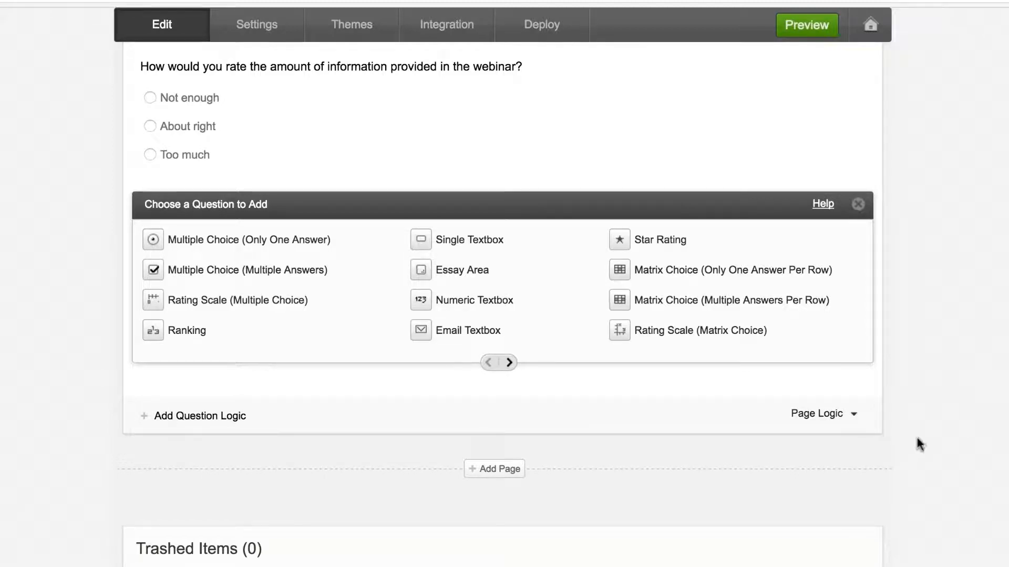
# - Create a mandatory rating question on overall webinar satisfaction with a custom 'Uh oh!' error message
pyautogui.click(320, 309)
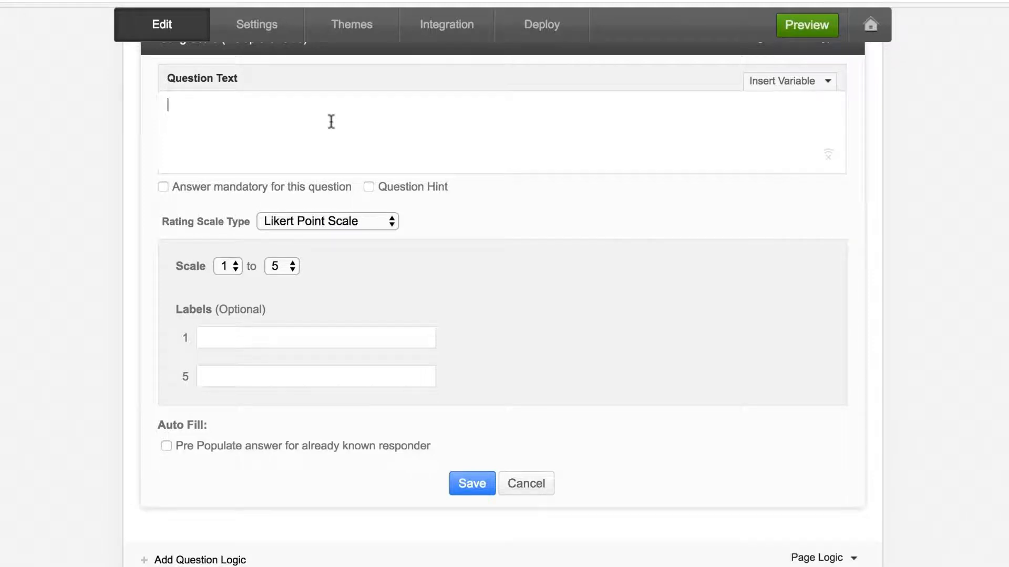
pyautogui.write('On a scale of 1 to 0')
pyautogui.press('BackSpace')
pyautogui.write('10, ')
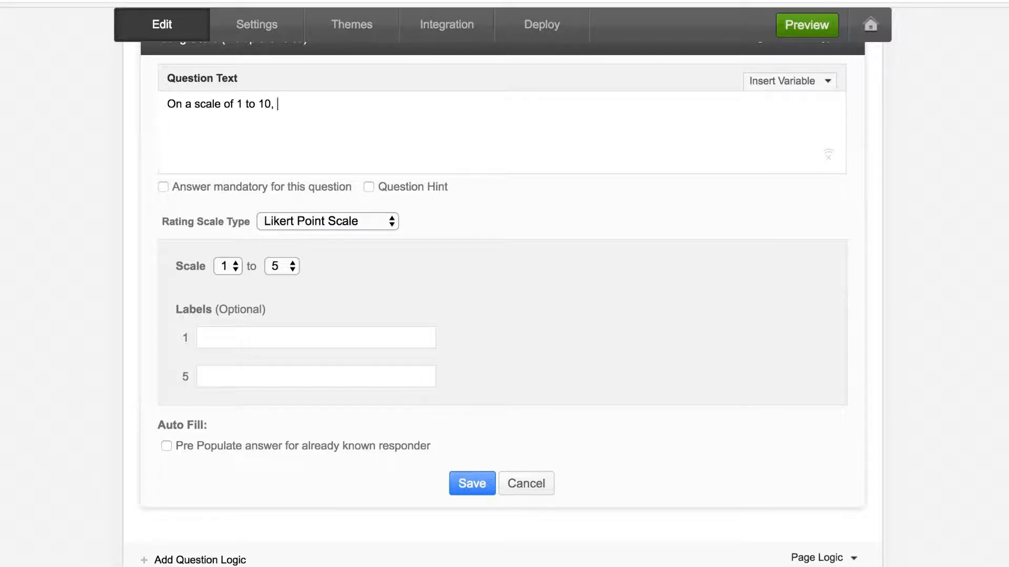
pyautogui.write('how was your over')
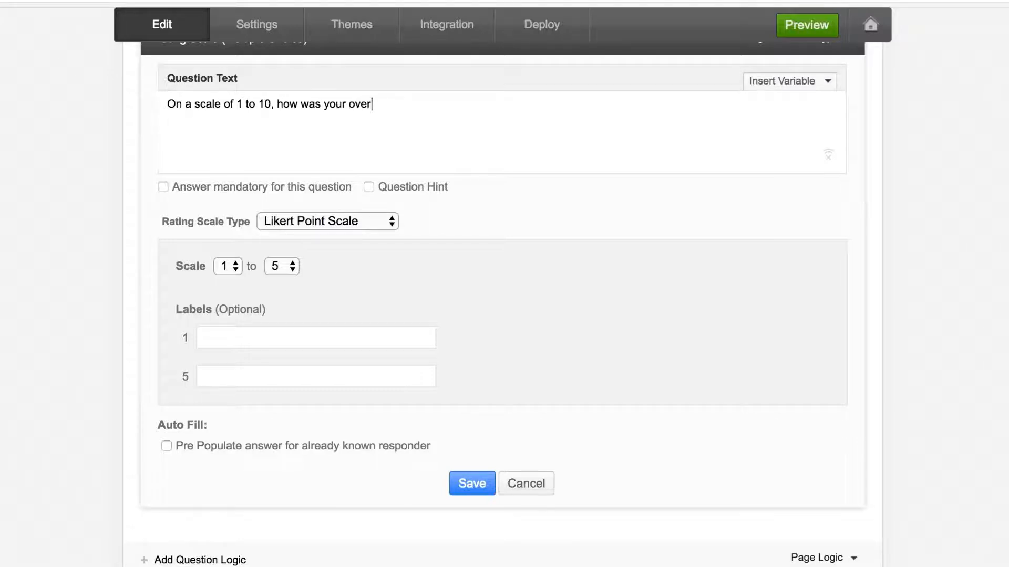
pyautogui.write('all satisfaction')
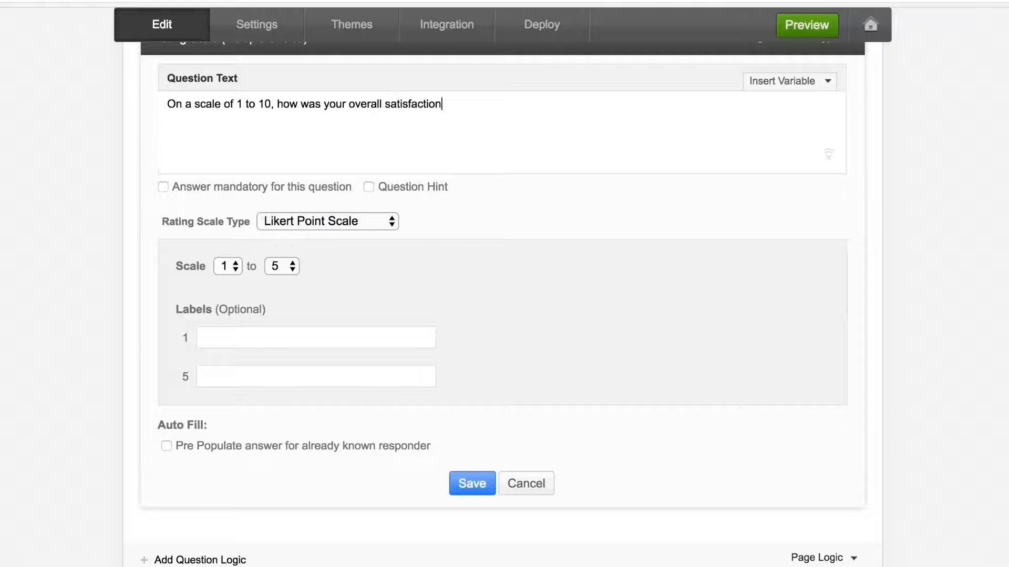
pyautogui.write(' with the webinar?')
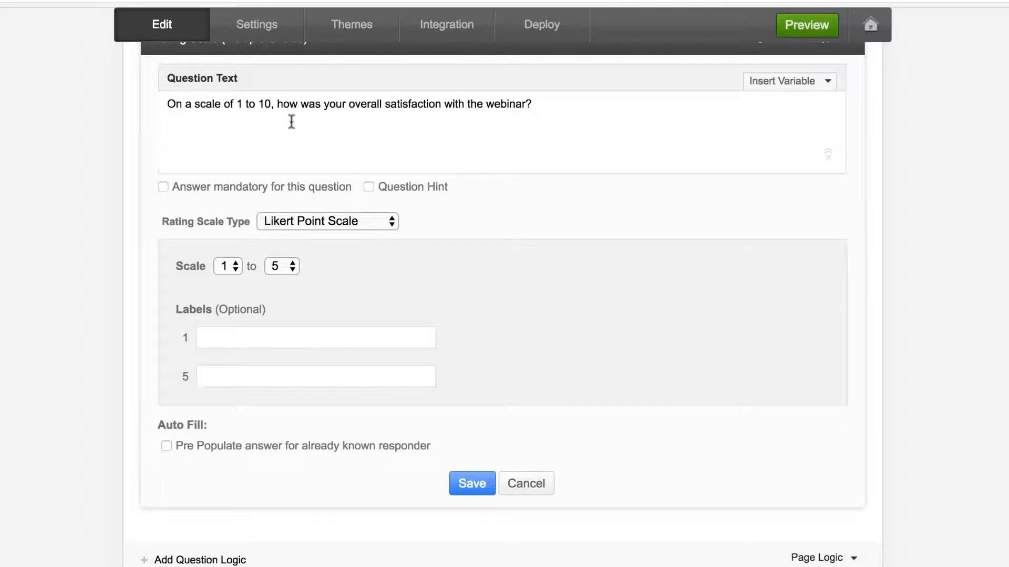
pyautogui.click(163, 187)
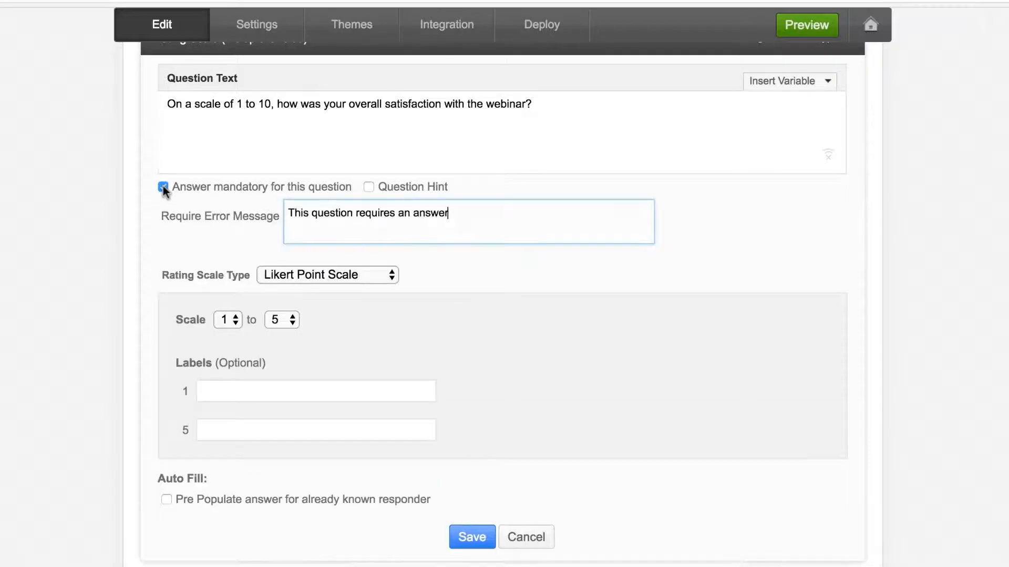
pyautogui.tripleClick(325, 216)
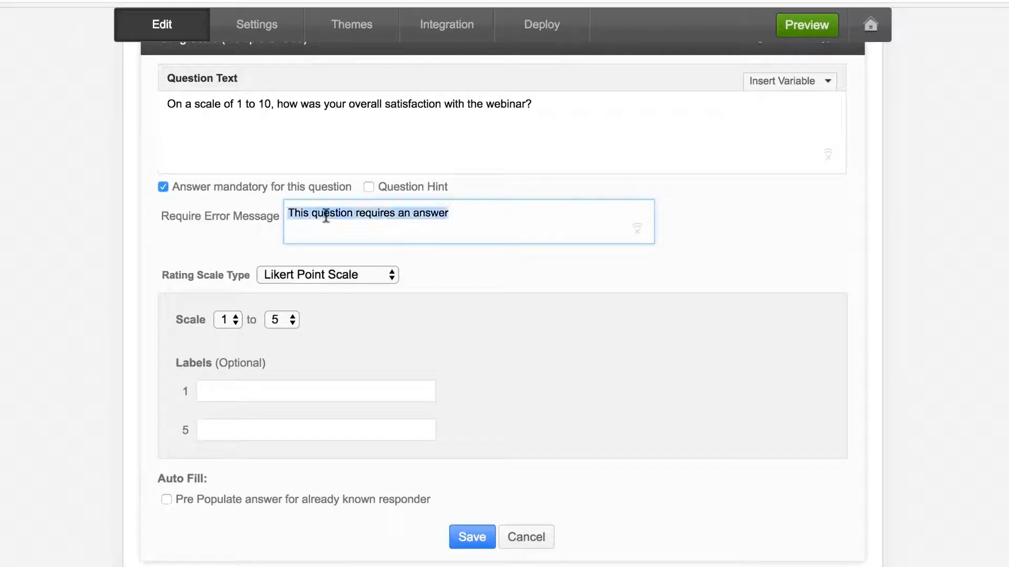
pyautogui.write('Uh oh! Your answer is important to')
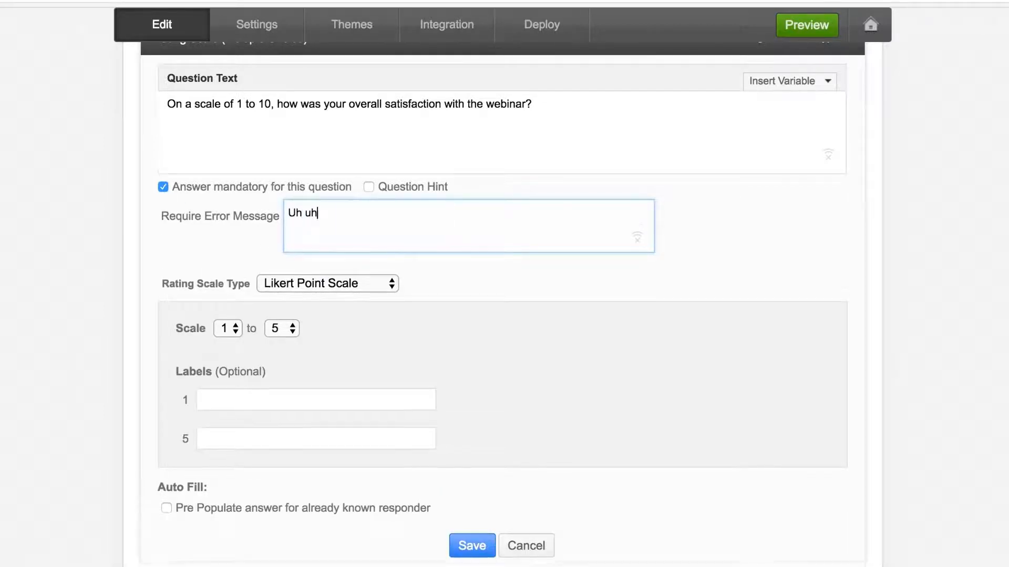
pyautogui.write(' us,')
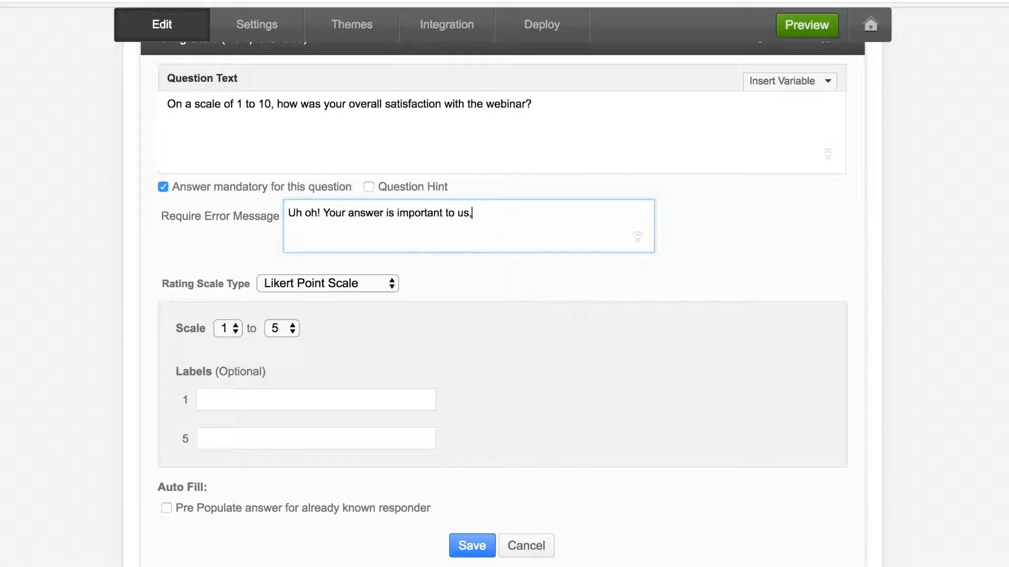
pyautogui.write(" so we've made this one mandotory!")
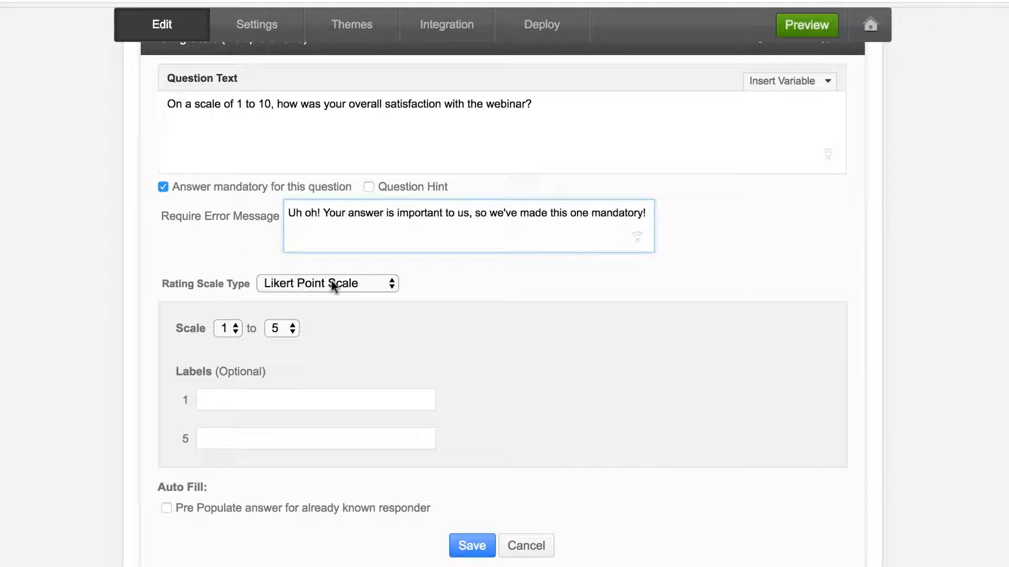
pyautogui.click(367, 341)
# - Set the scale to 1-10, labelled Very unsatisfactory to Very satisfactory, and save the question
pyautogui.scroll(-1, 367, 340)
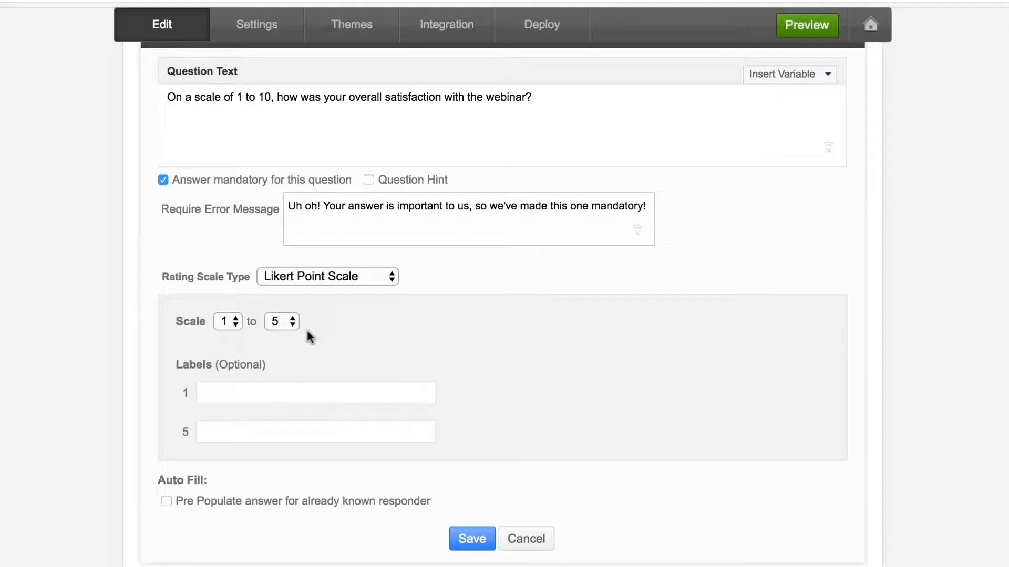
pyautogui.click(281, 321)
pyautogui.click(290, 405)
pyautogui.click(307, 397)
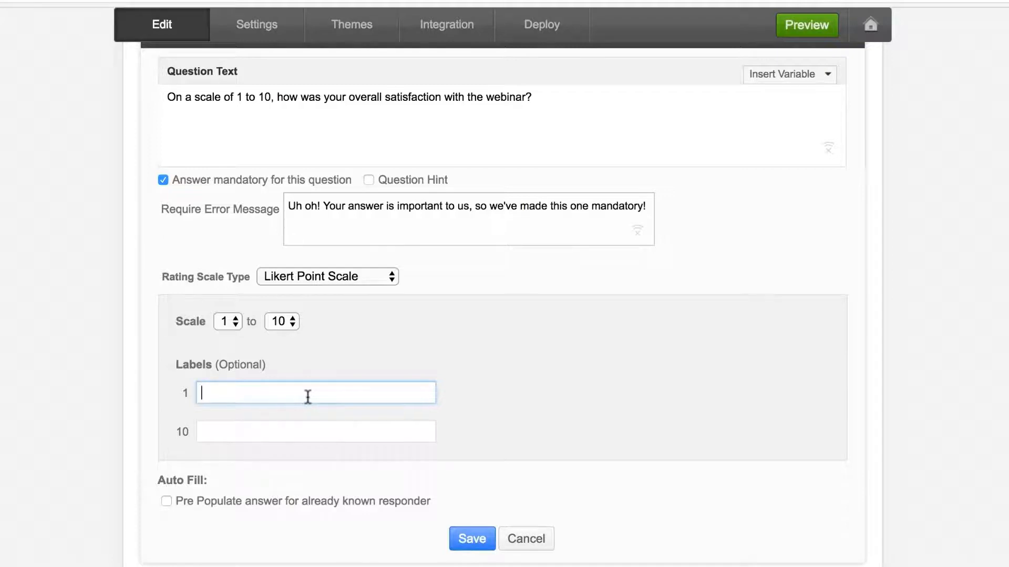
pyautogui.write('Very unsatisfactory')
pyautogui.press('Tab')
pyautogui.write('Very s')
pyautogui.press('BackSpace')
pyautogui.write('atisfactory')
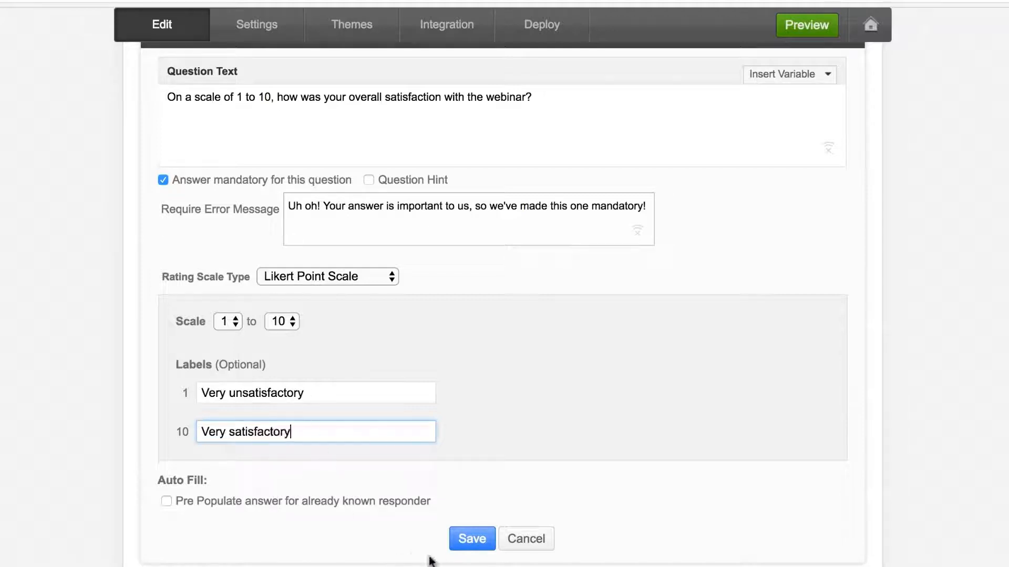
pyautogui.click(467, 541)
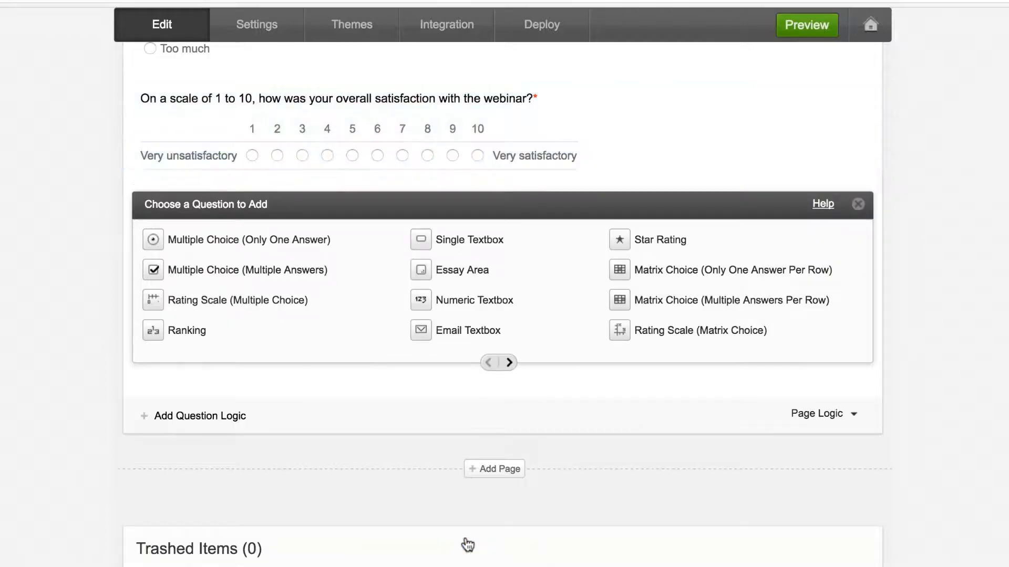
# - Add an essay question 'Please leave any further comments or suggestions you may have here' with 60-character width, and save
pyautogui.moveTo(632, 125)
pyautogui.click(508, 273)
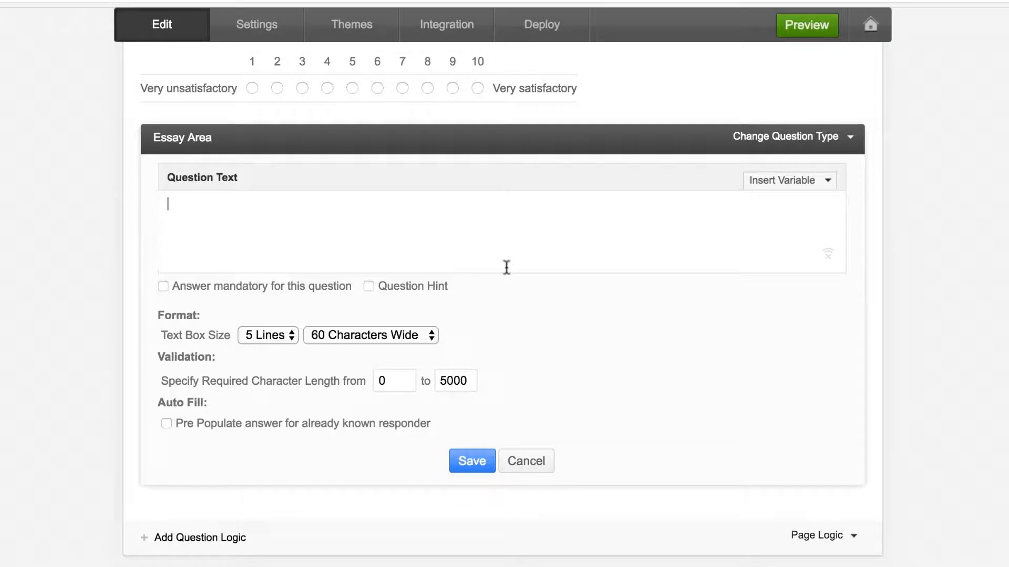
pyautogui.write('Please leave any')
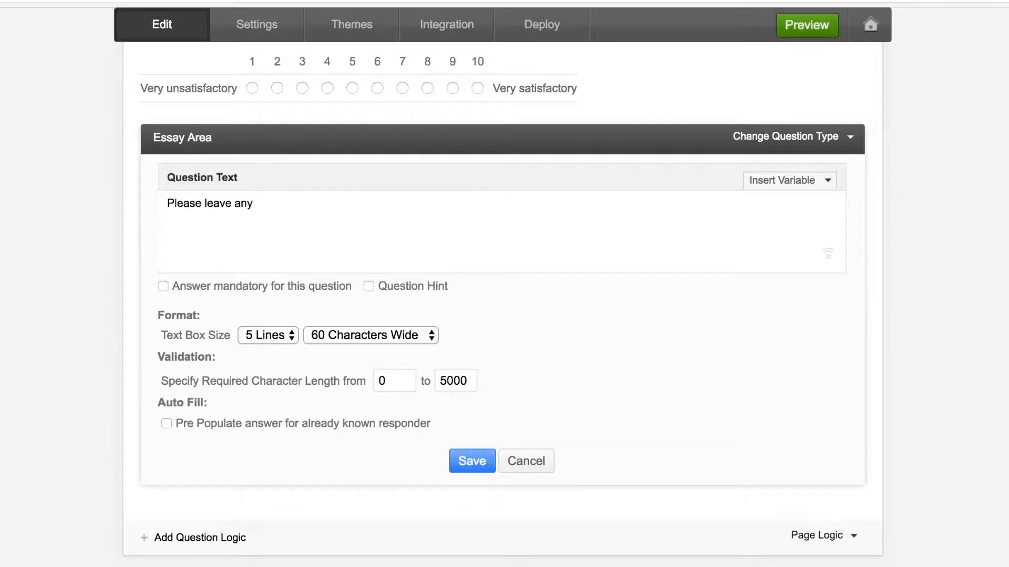
pyautogui.write(' further comments or suggestions you may have here:')
pyautogui.press('BackSpace')
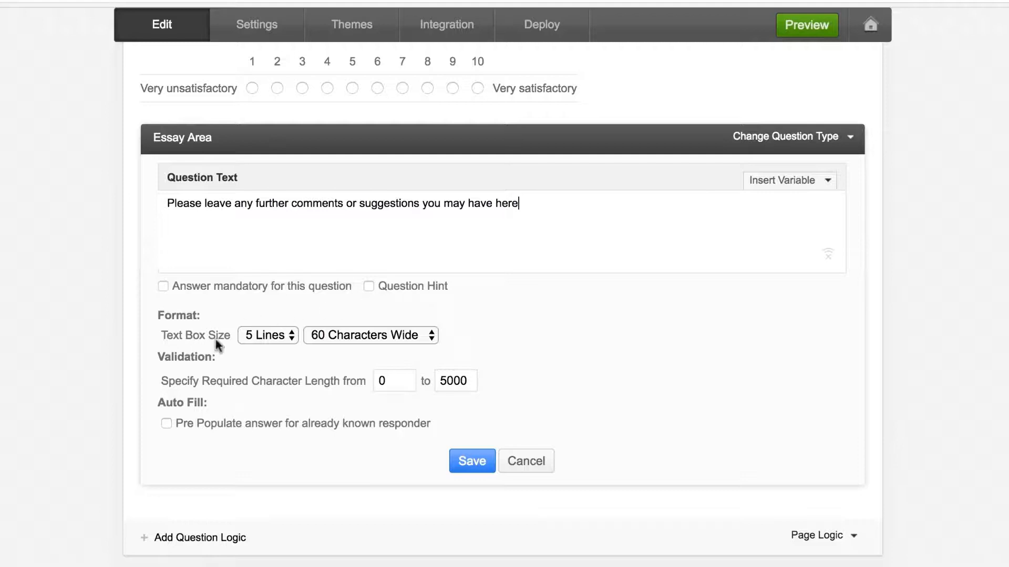
pyautogui.click(348, 337)
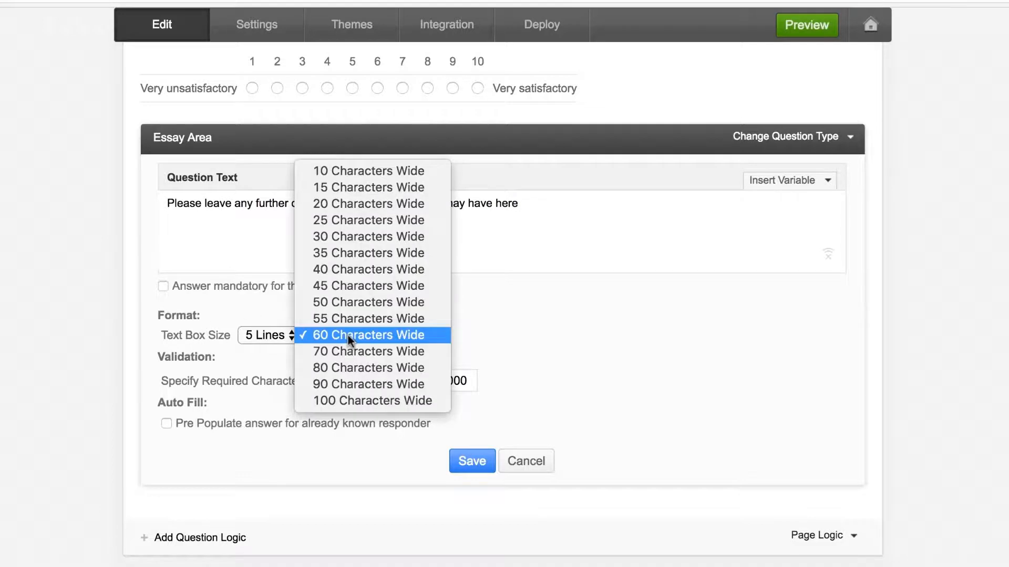
pyautogui.click(348, 335)
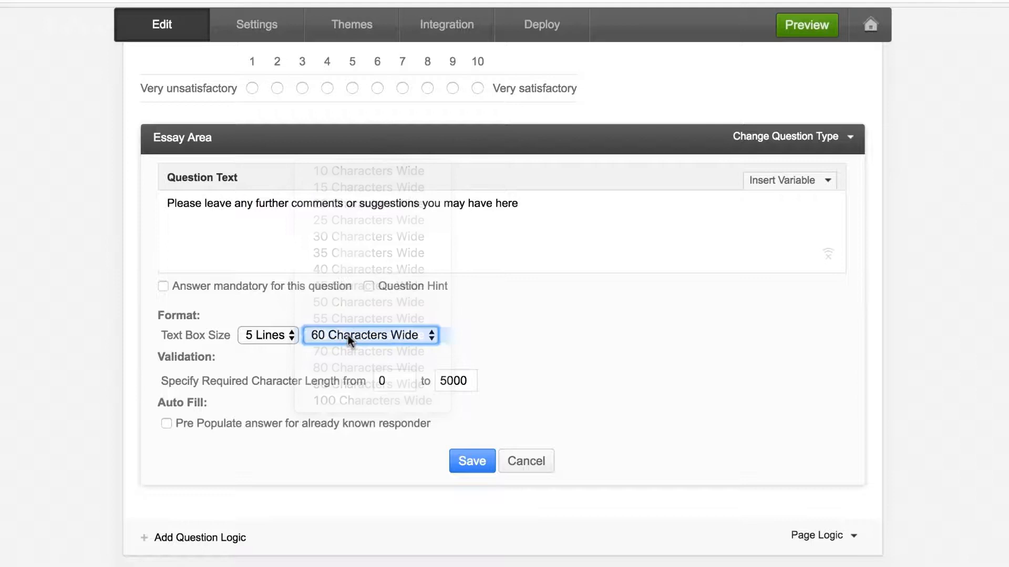
pyautogui.click(499, 336)
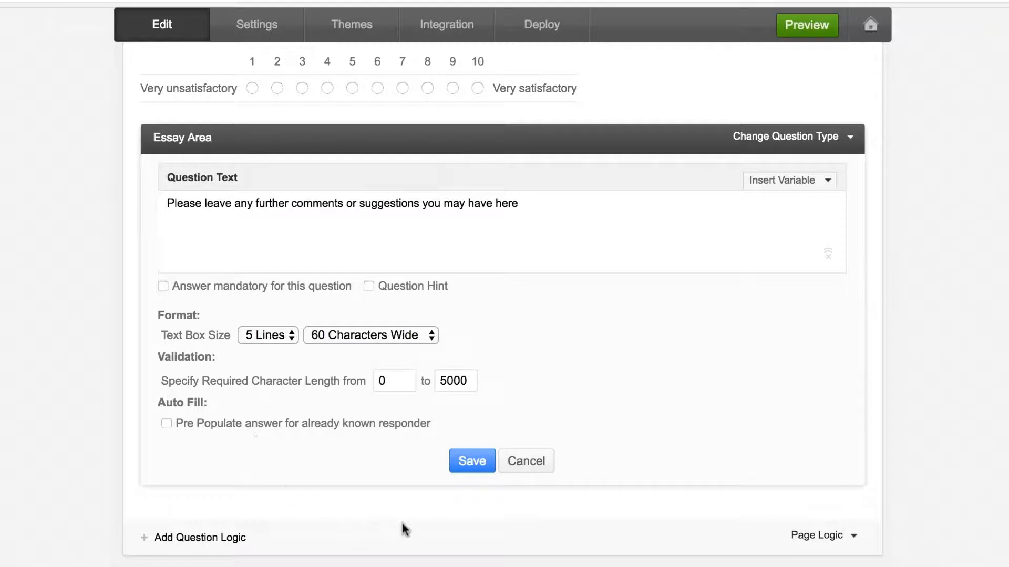
pyautogui.click(472, 465)
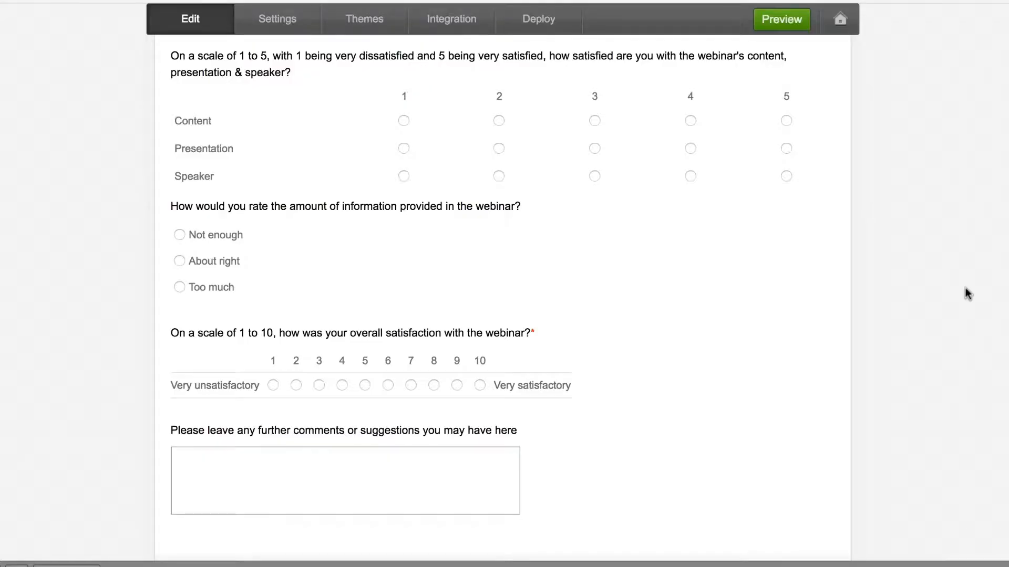
# - Look over the survey's questions down to the final comments box
pyautogui.moveTo(703, 442)
pyautogui.moveTo(729, 386)
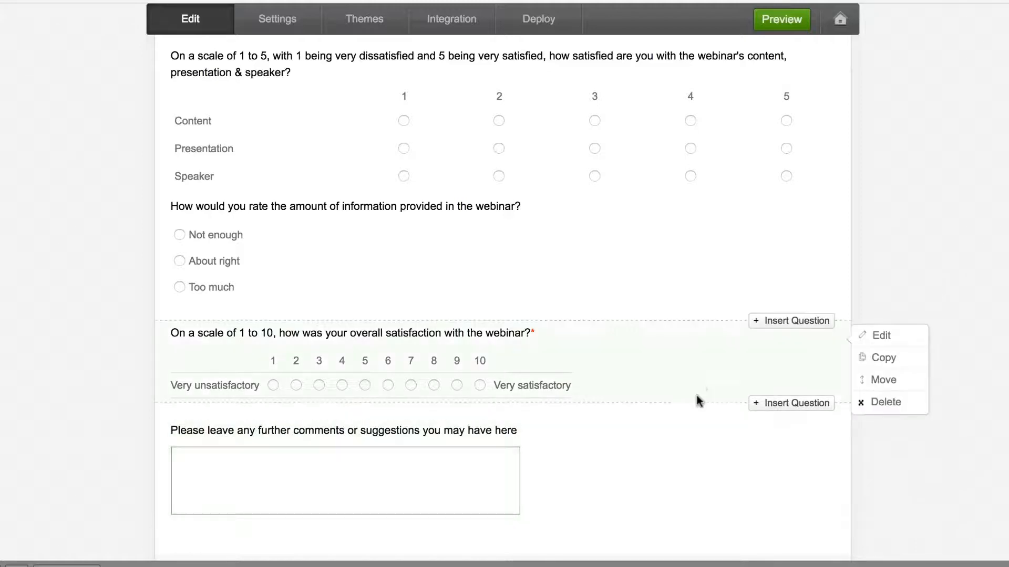
# - Insert an essay question below the 1-to-10 rating: 'We're sorry for your experience. Please elaborate on what you didn't like…'
pyautogui.click(797, 403)
pyautogui.click(466, 506)
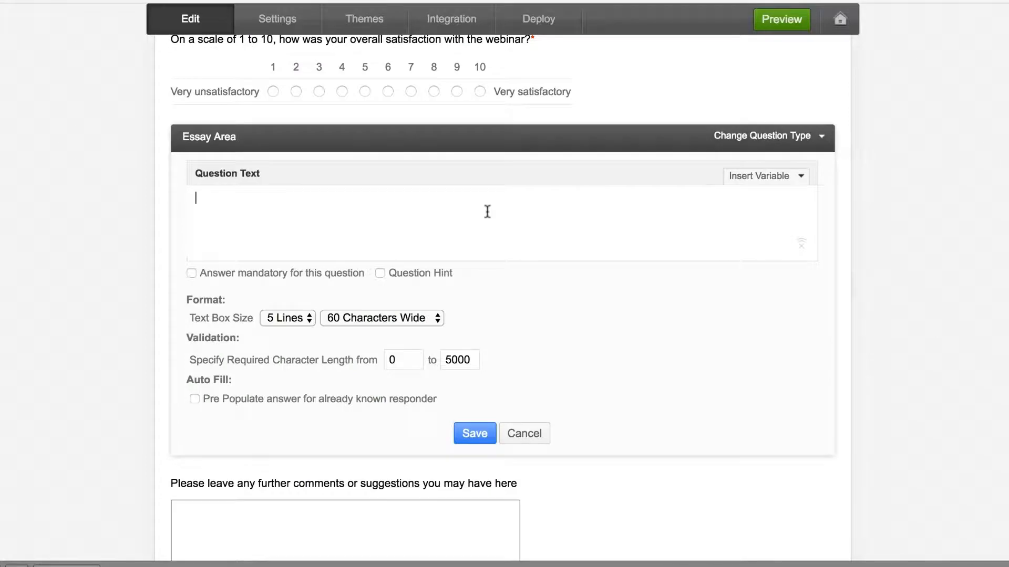
pyautogui.write("We're sorry for your experience. ")
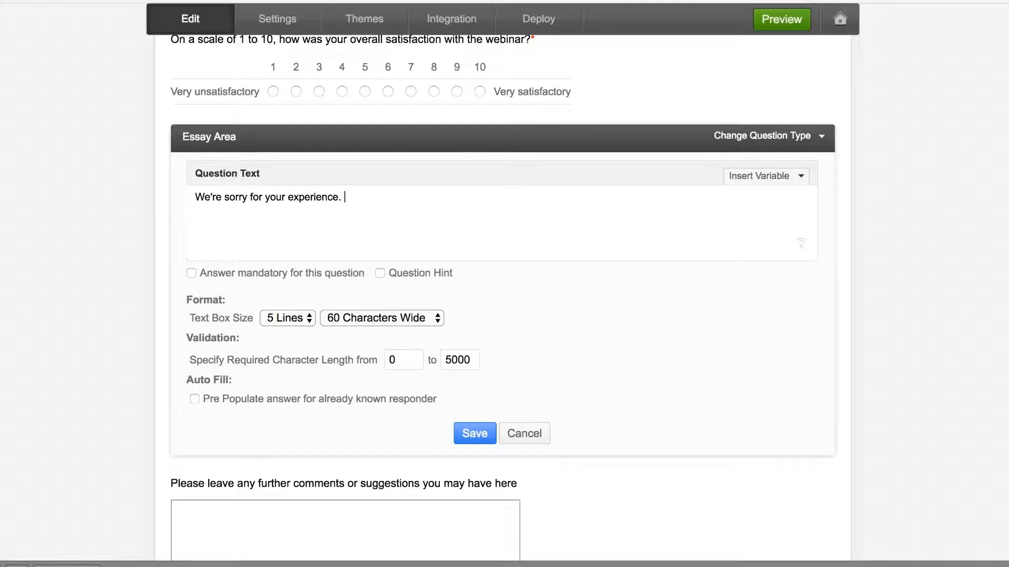
pyautogui.write('Please elaborate on wha')
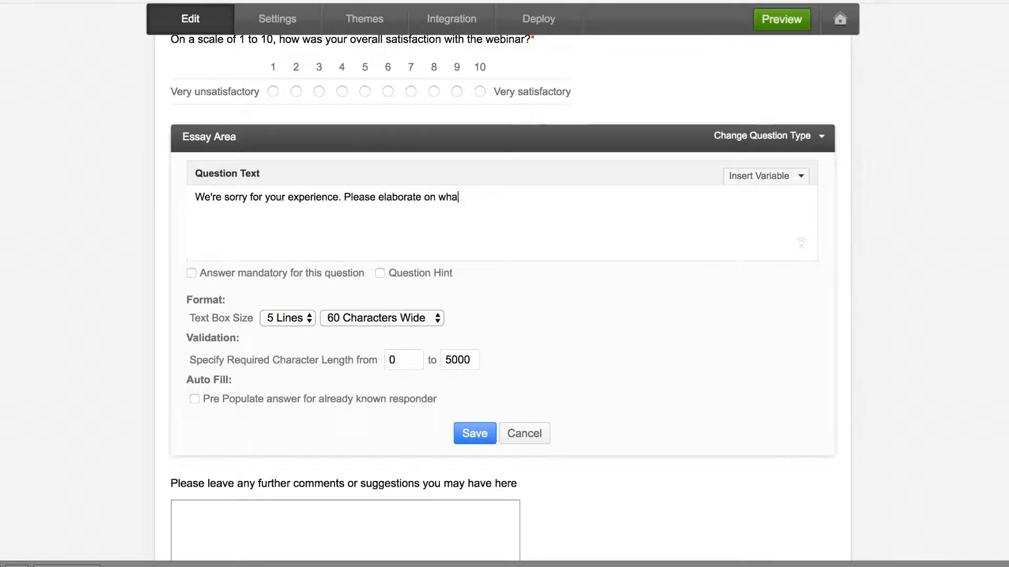
pyautogui.write("t you didn't like about the we")
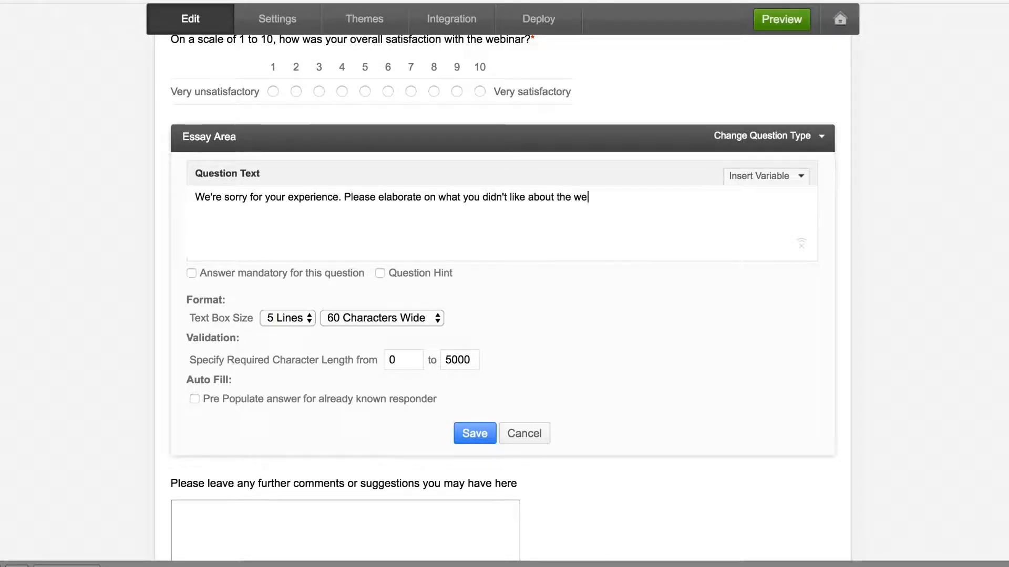
pyautogui.write("binar and we'll definitely look into it!")
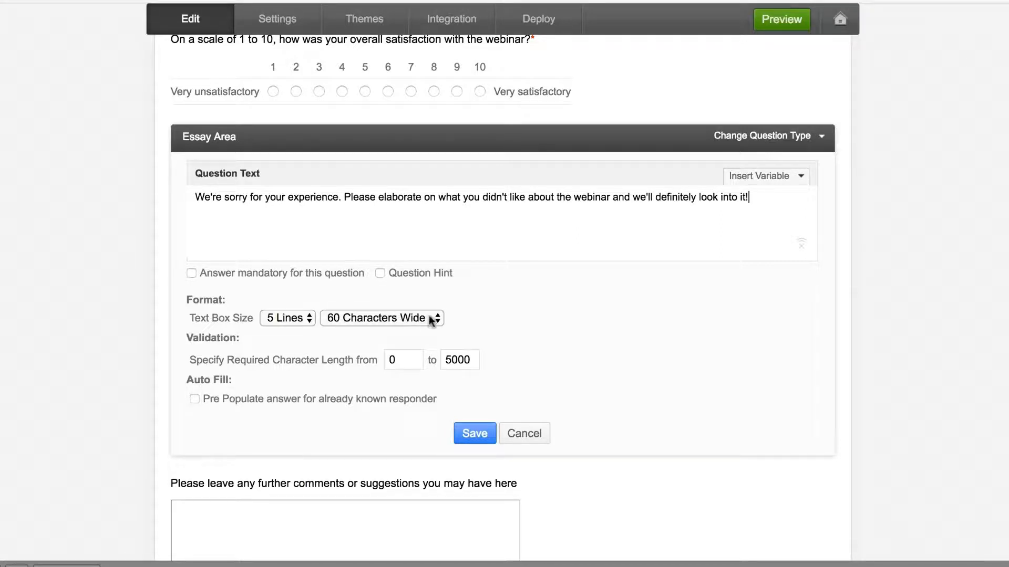
pyautogui.click(475, 433)
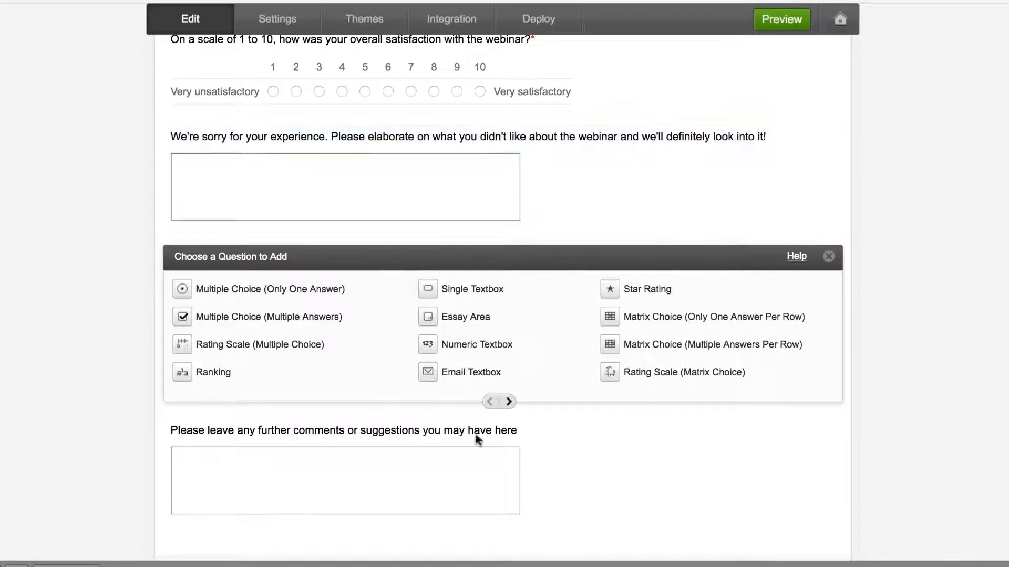
pyautogui.moveTo(609, 198)
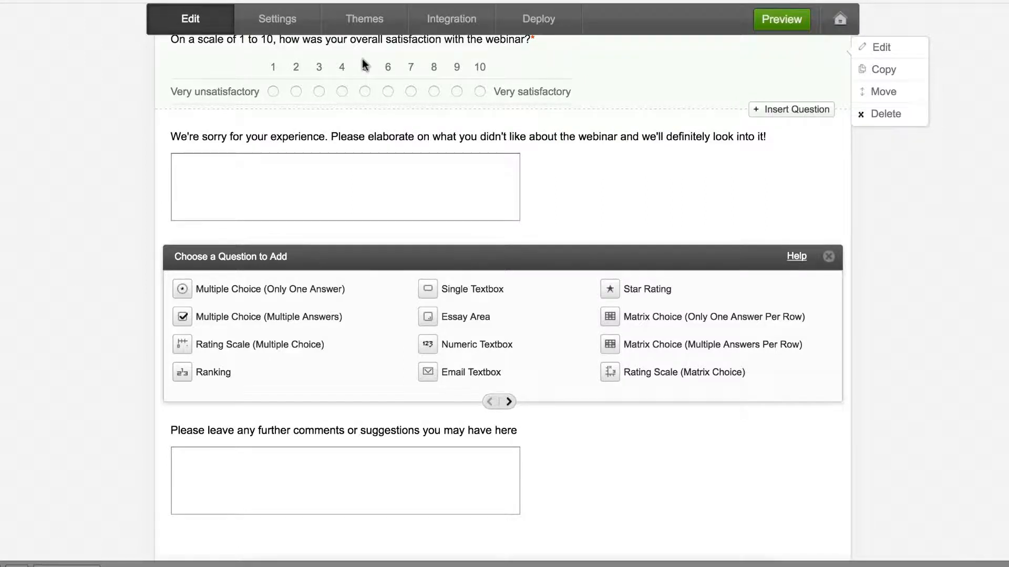
pyautogui.scroll(-4, 364, 64)
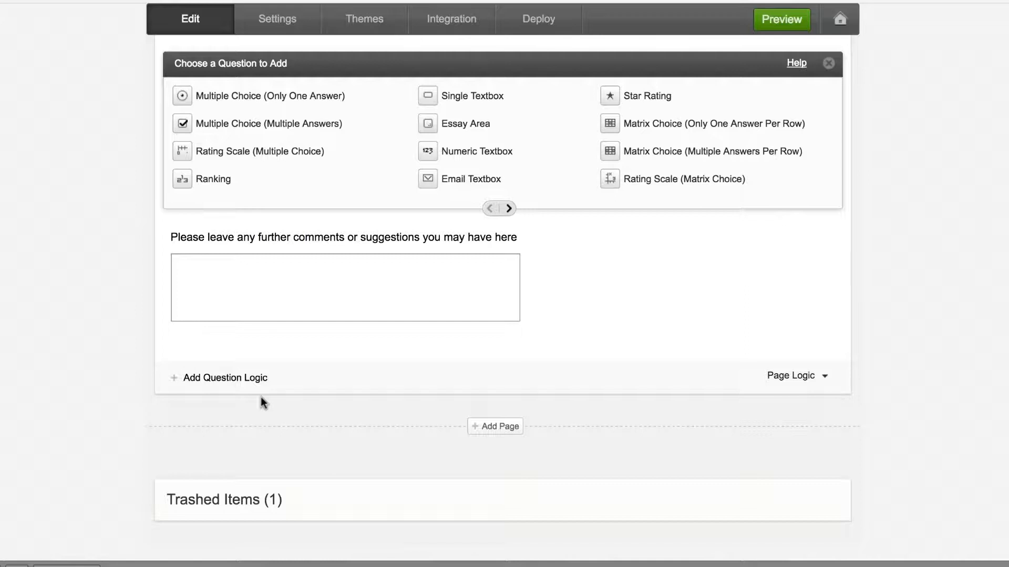
# - Start a question logic rule: if the overall satisfaction rating is Less than 5
pyautogui.click(240, 378)
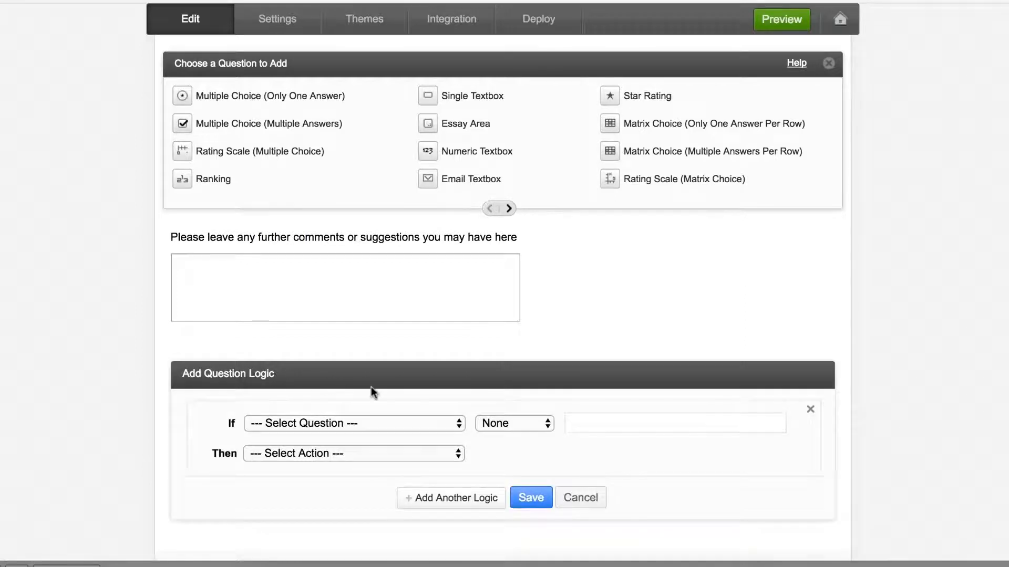
pyautogui.scroll(-2, 371, 386)
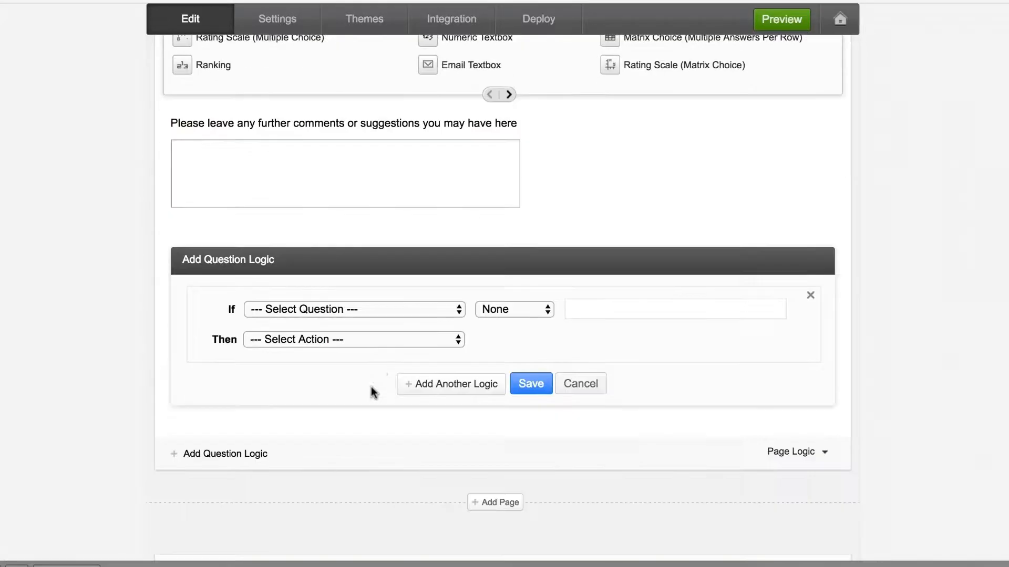
pyautogui.click(405, 309)
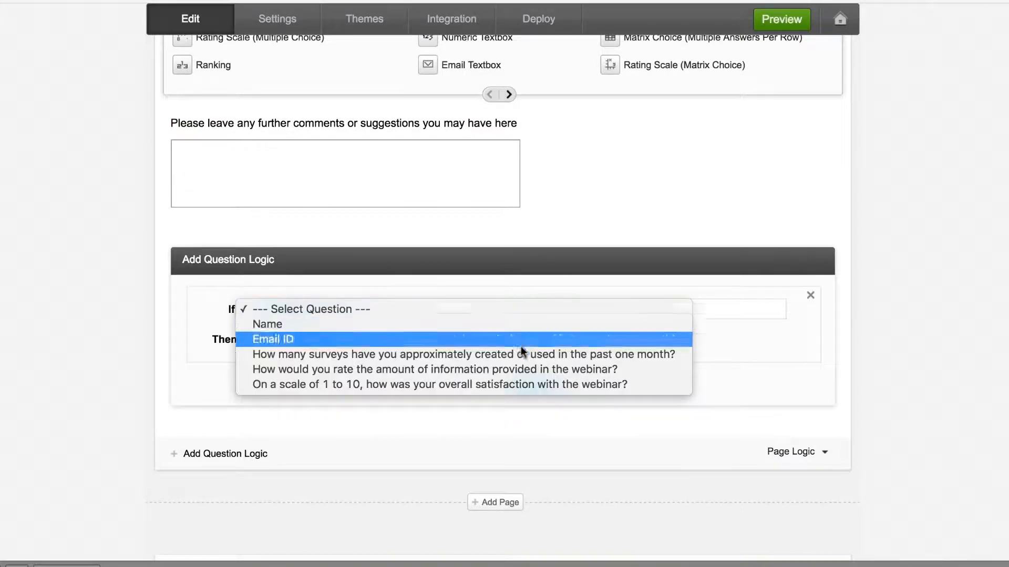
pyautogui.click(538, 384)
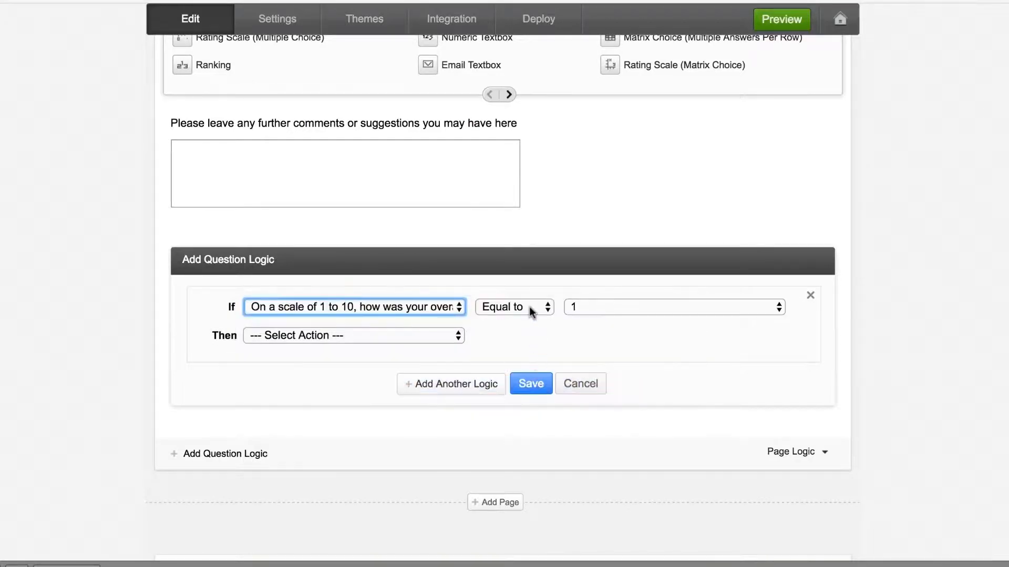
pyautogui.click(529, 307)
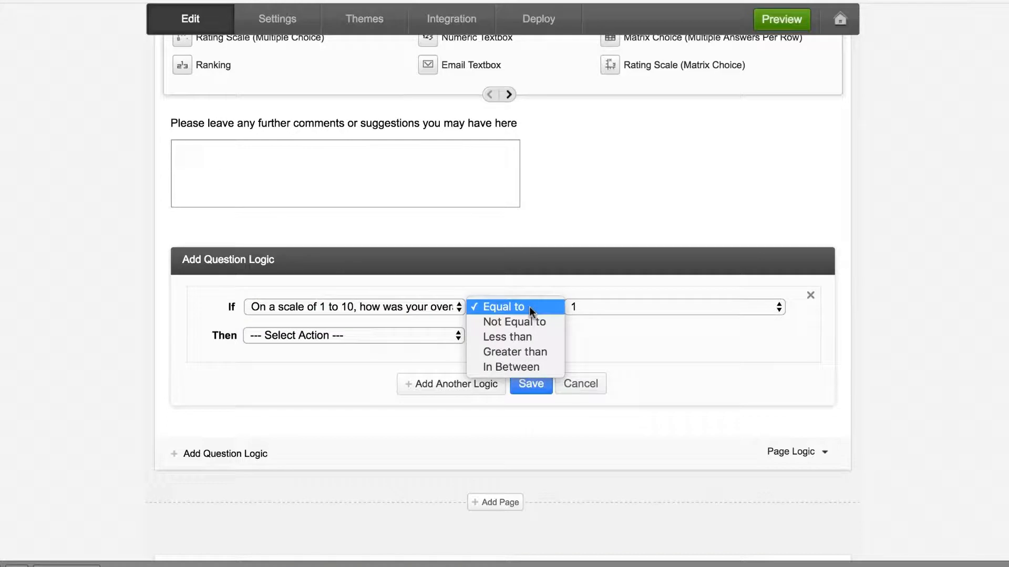
pyautogui.click(540, 337)
pyautogui.click(574, 312)
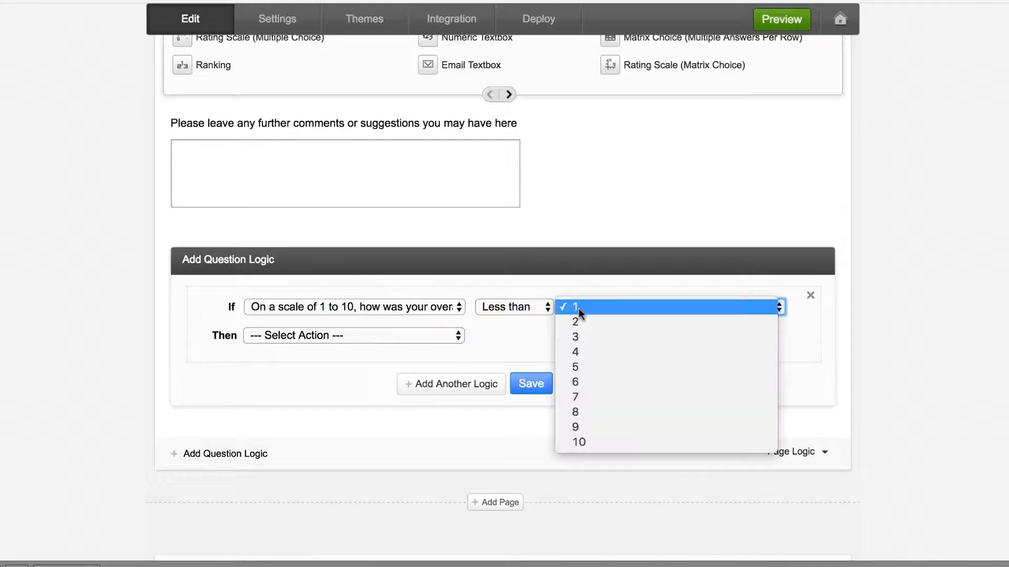
pyautogui.click(600, 366)
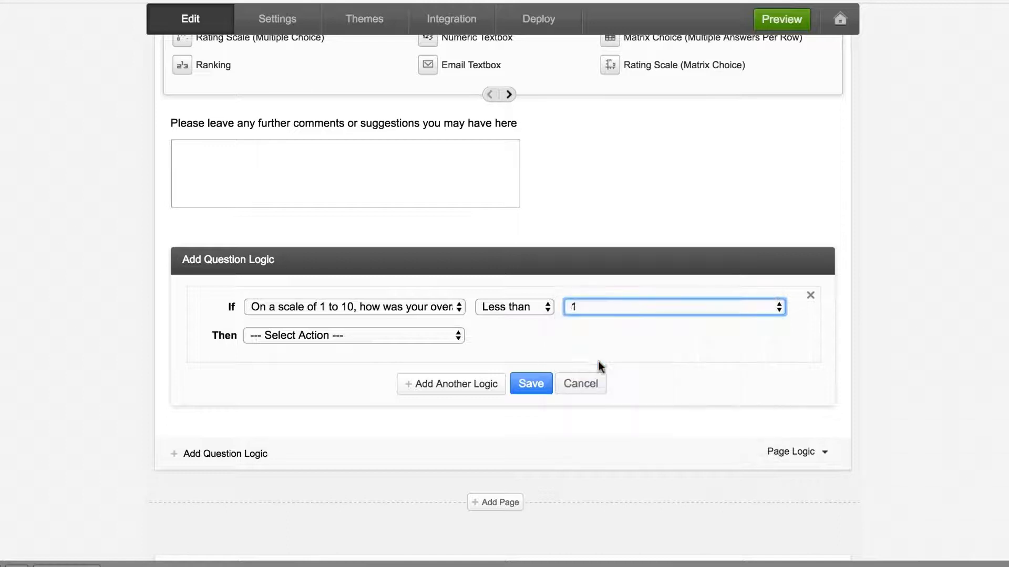
pyautogui.click(595, 336)
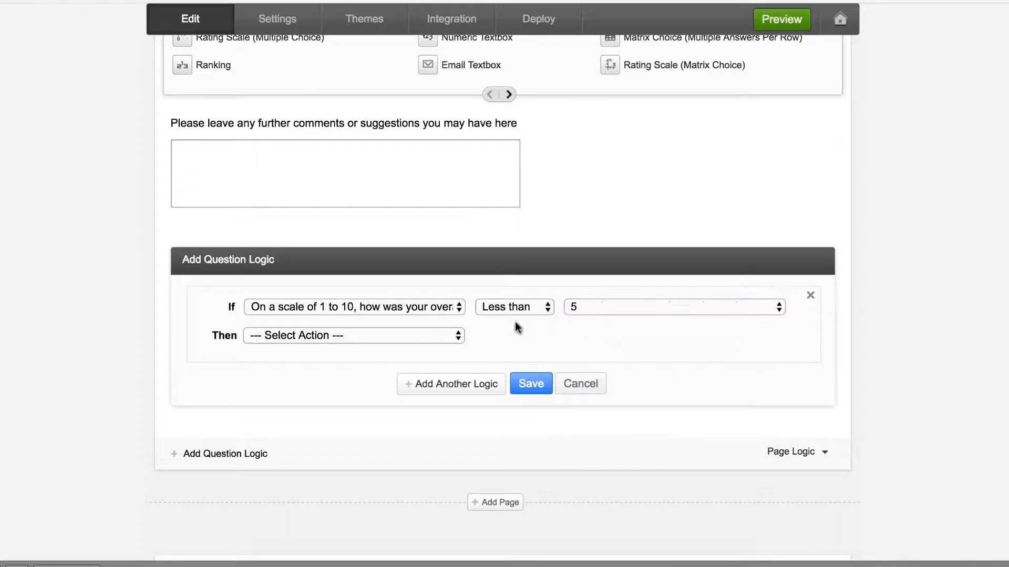
pyautogui.click(422, 342)
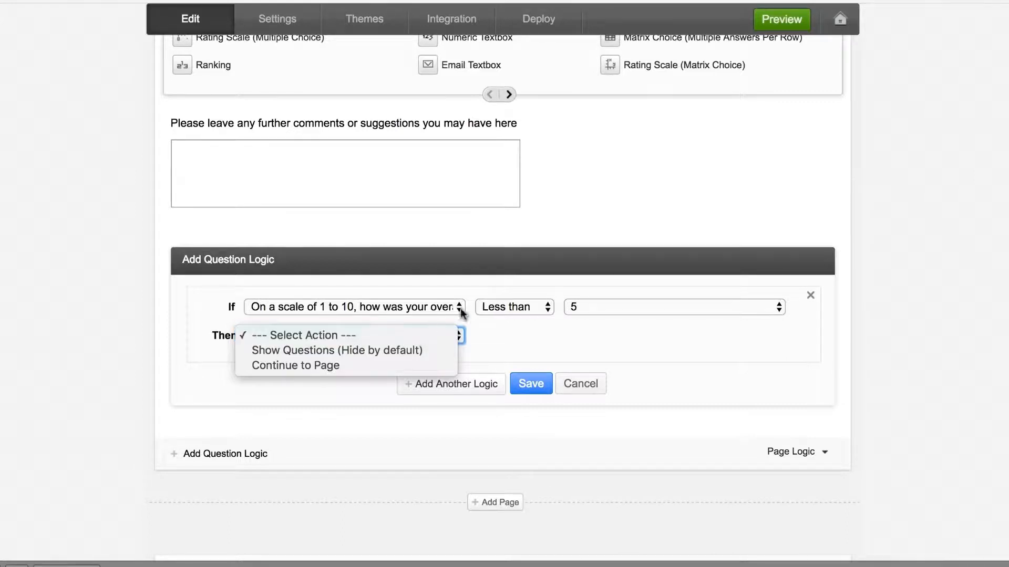
# - Make the rule show the hidden 'We're sorry for your experience' question, then save it
pyautogui.click(405, 350)
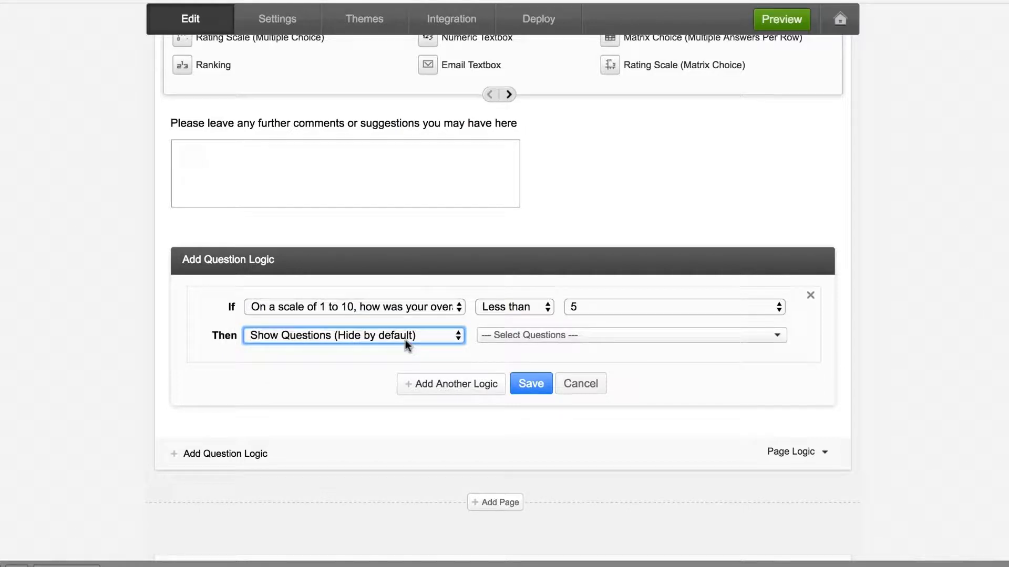
pyautogui.click(512, 335)
pyautogui.scroll(-3, 615, 380)
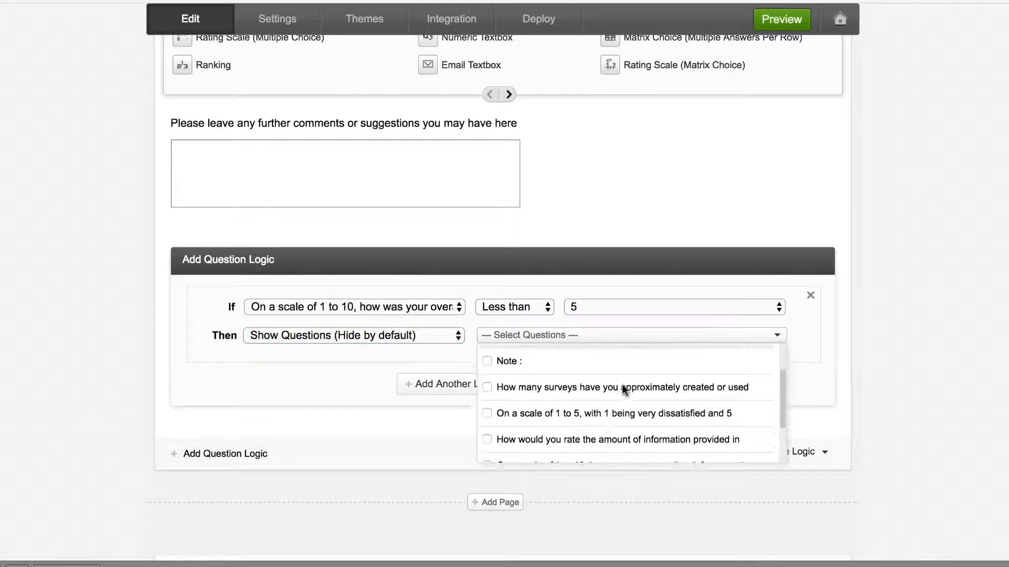
pyautogui.scroll(-3, 622, 386)
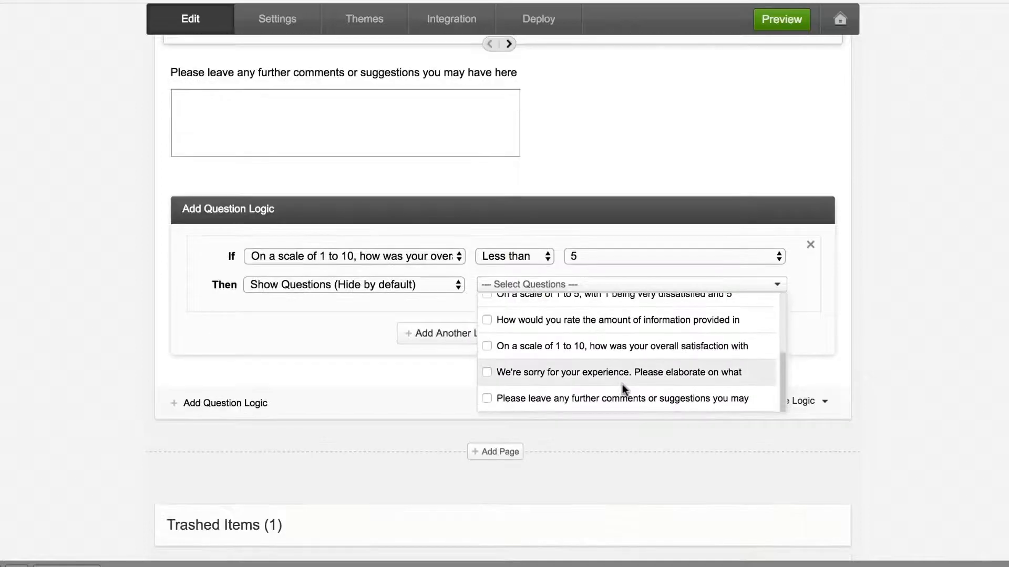
pyautogui.click(484, 371)
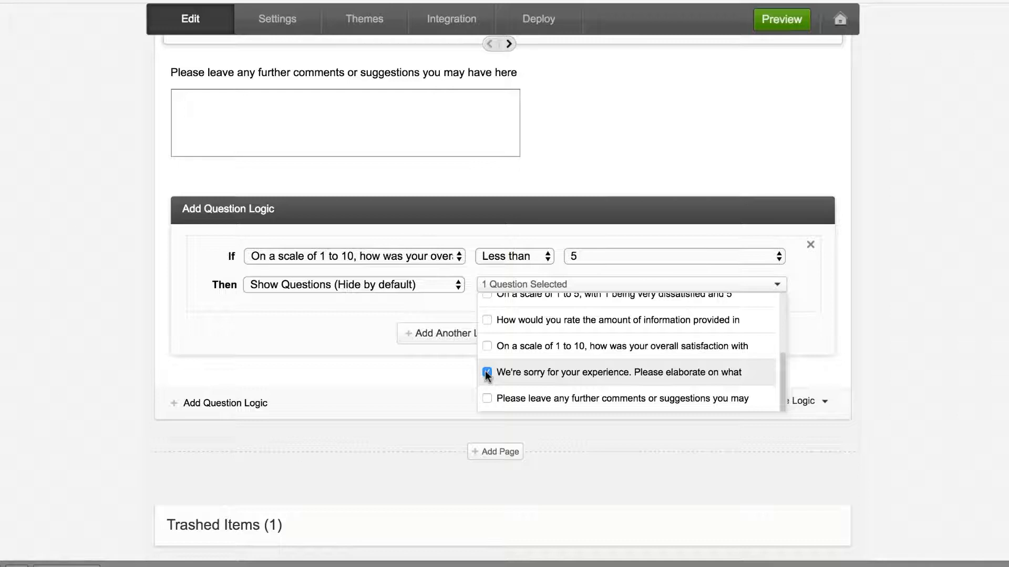
pyautogui.click(454, 372)
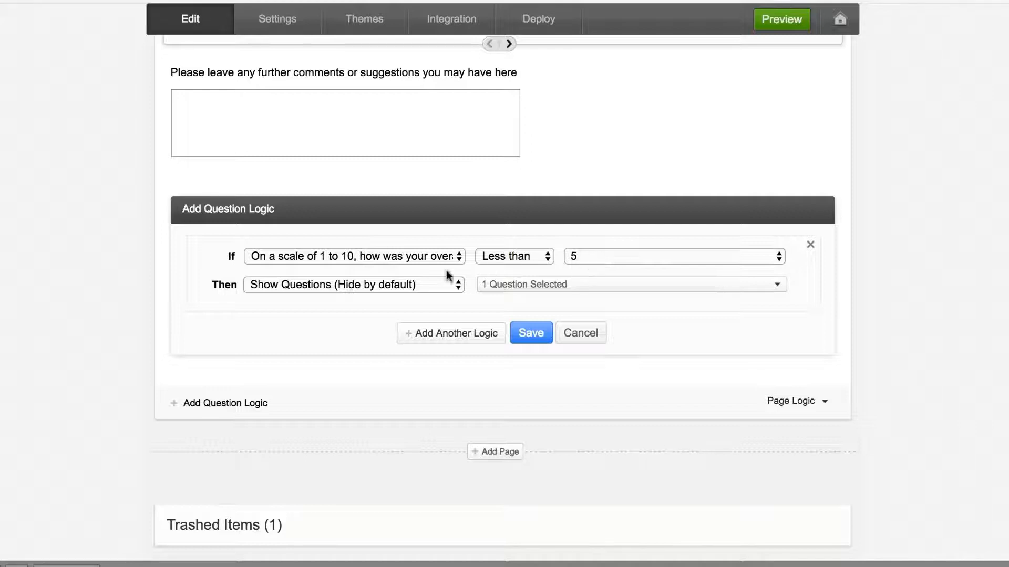
pyautogui.click(520, 292)
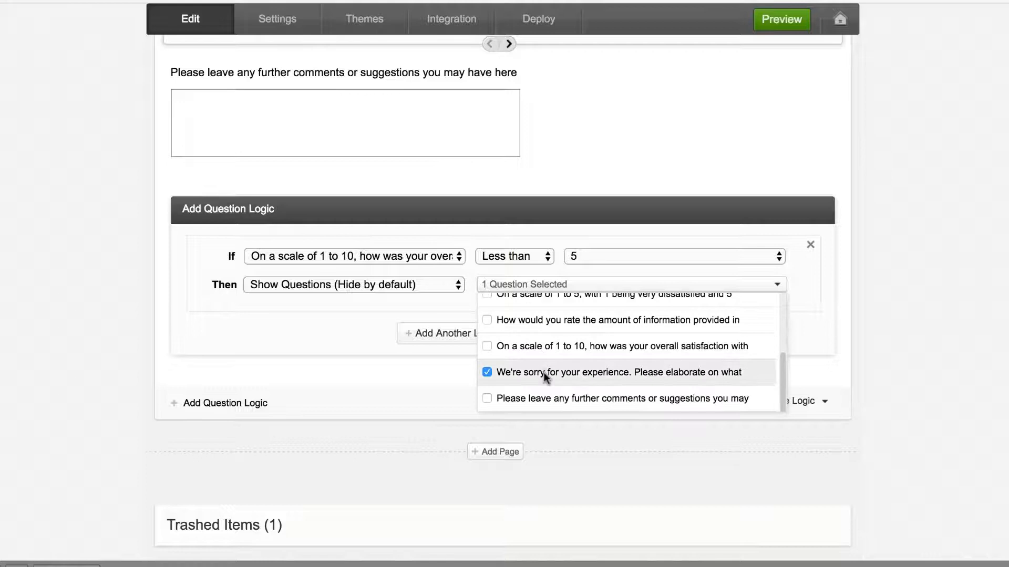
pyautogui.click(363, 366)
pyautogui.click(531, 335)
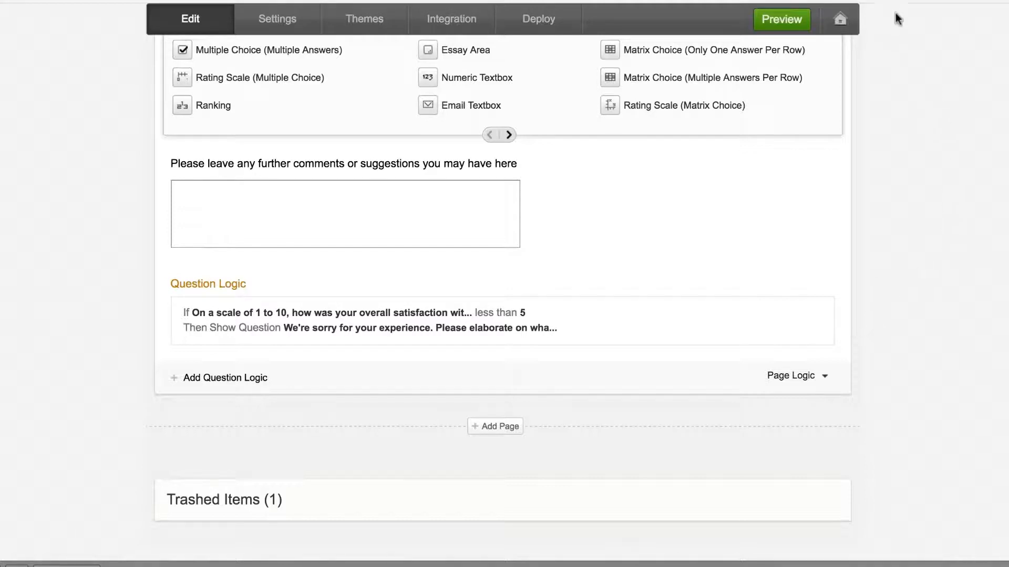
pyautogui.click(782, 21)
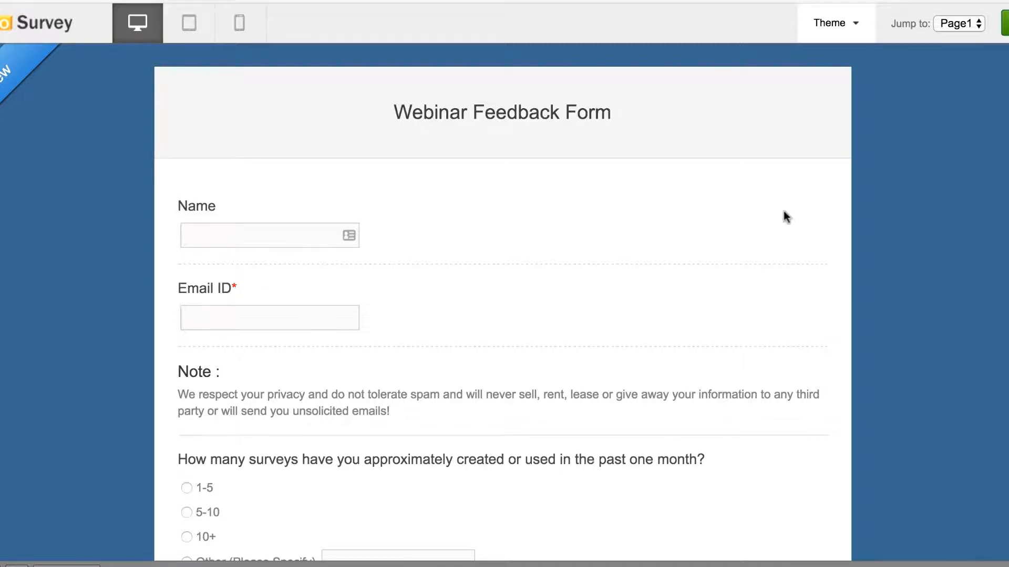
pyautogui.scroll(-5, 784, 216)
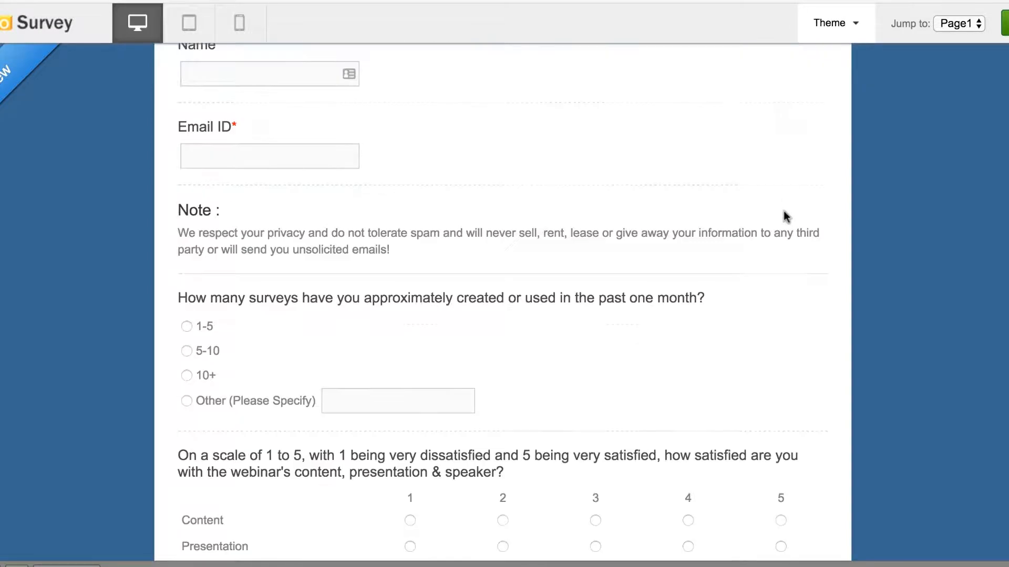
pyautogui.scroll(-6, 784, 216)
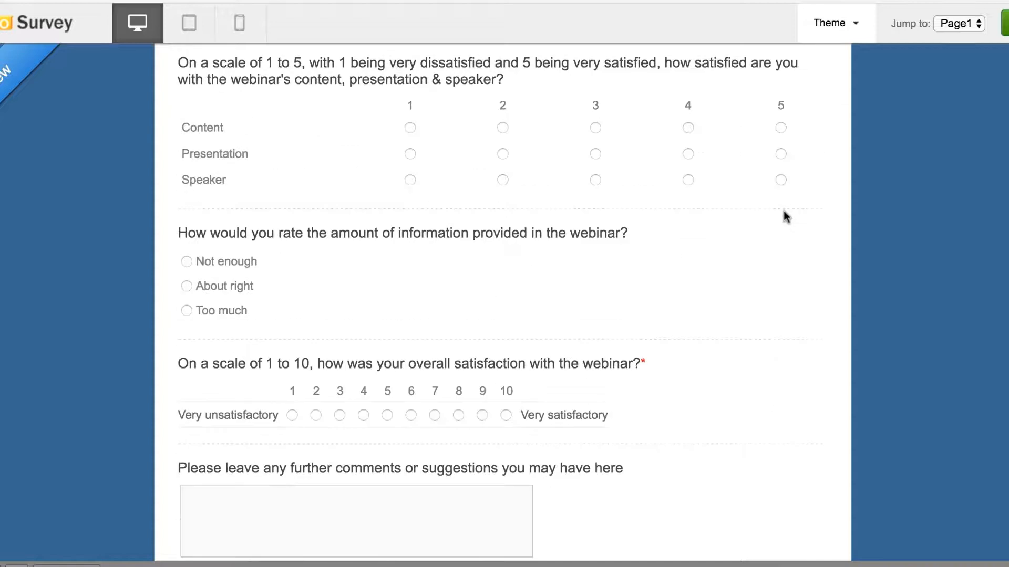
pyautogui.scroll(-1, 785, 217)
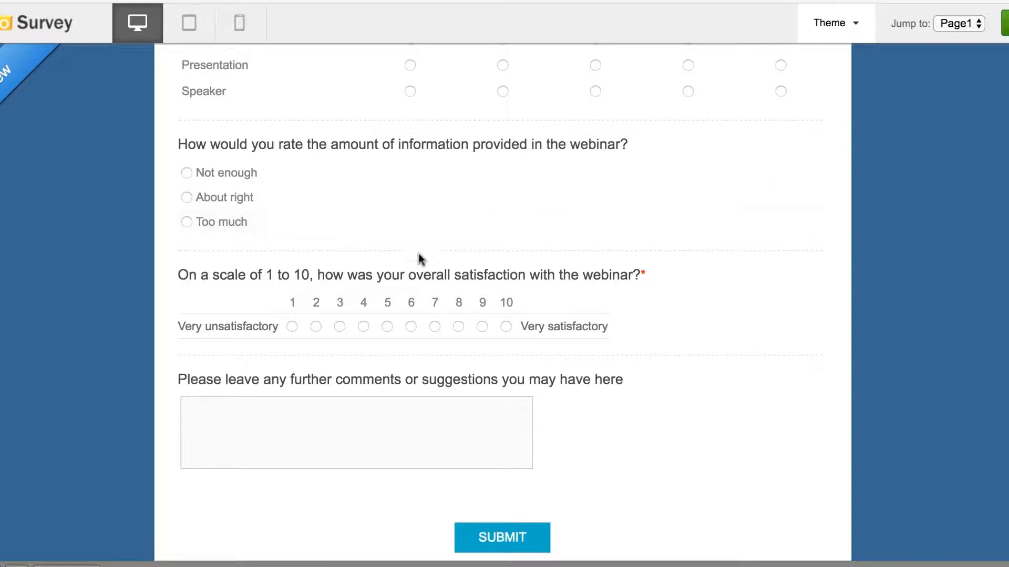
pyautogui.click(363, 326)
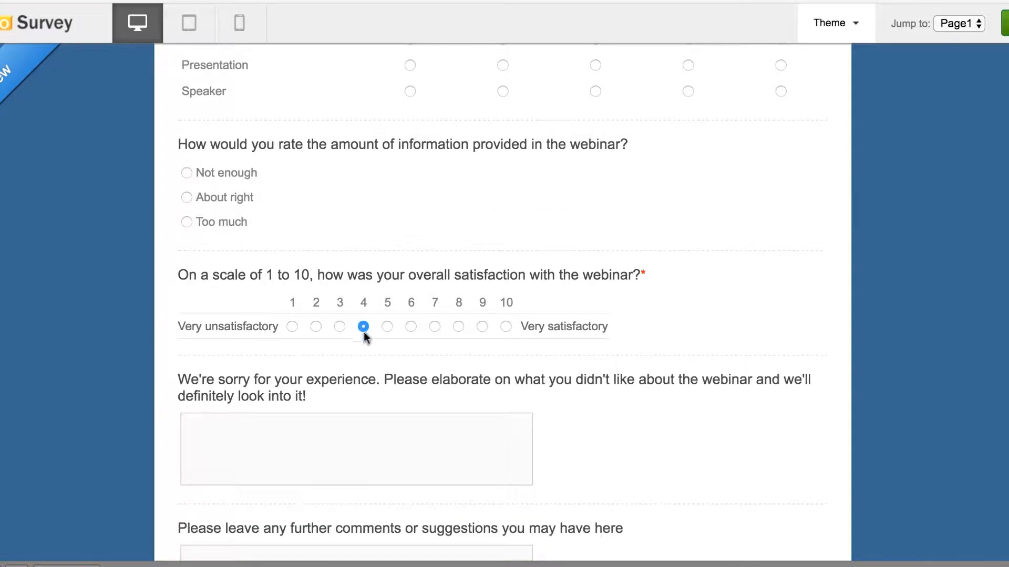
pyautogui.tripleClick(366, 379)
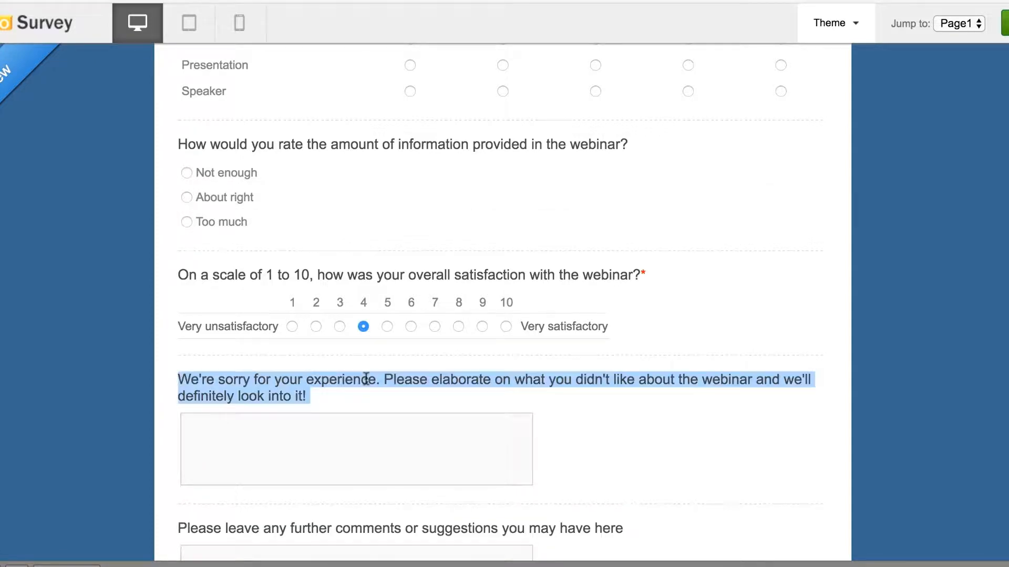
pyautogui.click(441, 406)
pyautogui.scroll(-1, 635, 407)
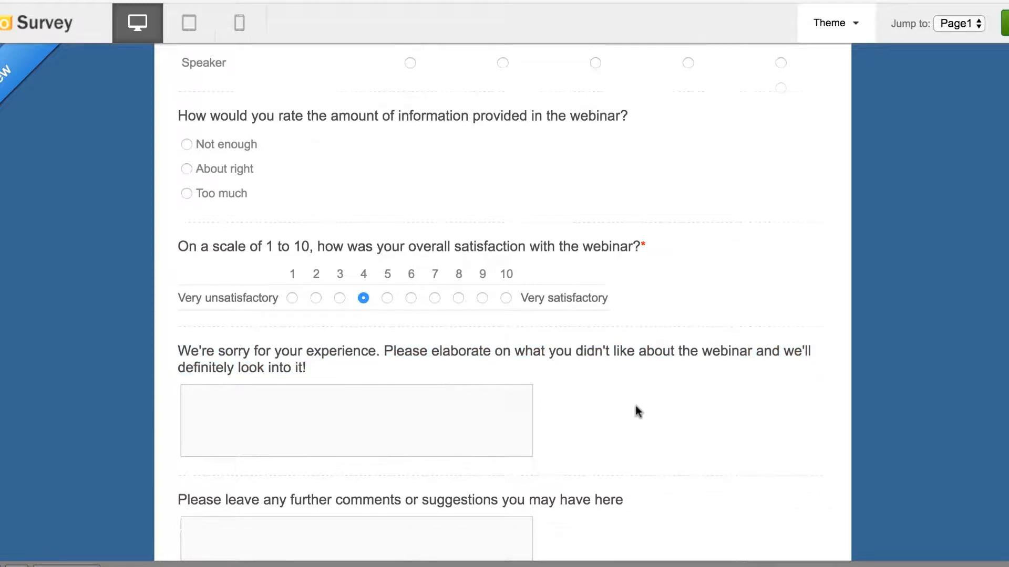
pyautogui.click(434, 298)
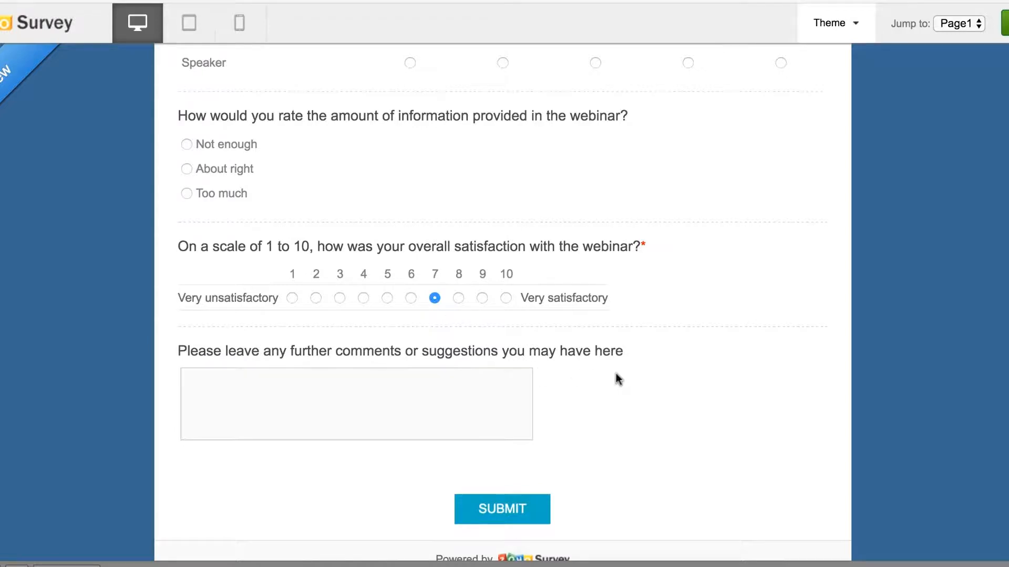
pyautogui.scroll(15, 618, 378)
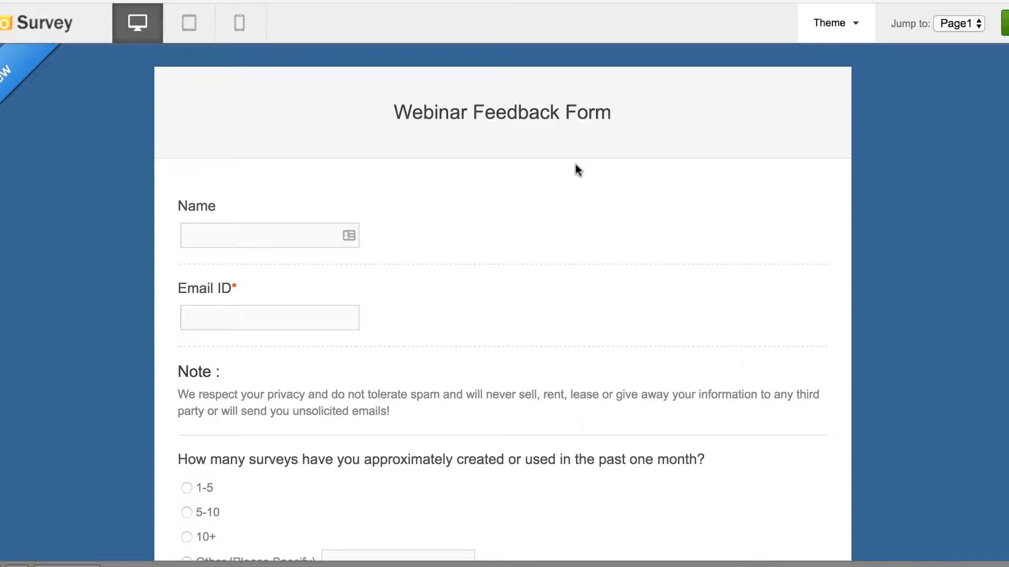
pyautogui.scroll(-12, 576, 164)
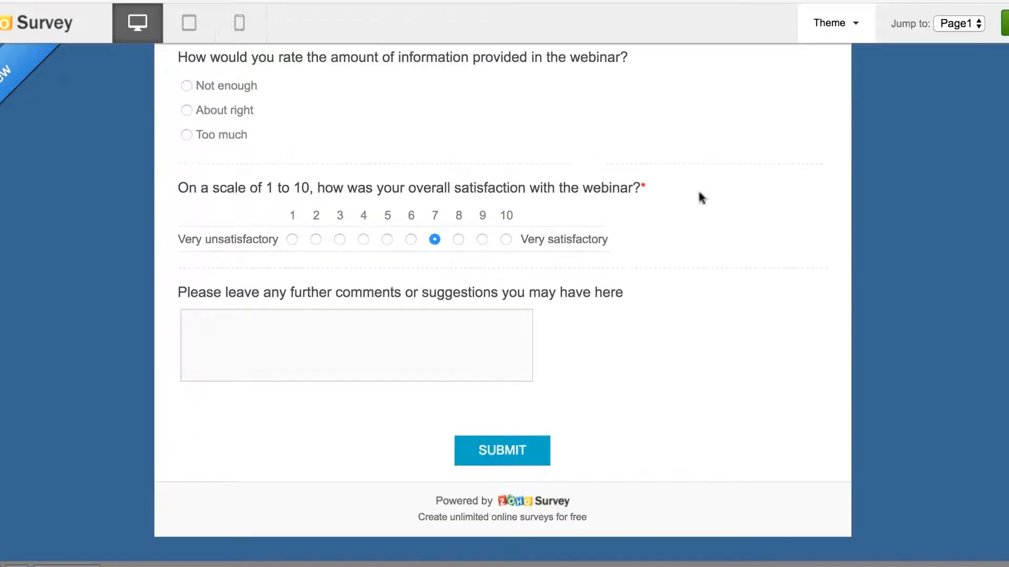
pyautogui.scroll(10, 799, 209)
pyautogui.scroll(4, 800, 211)
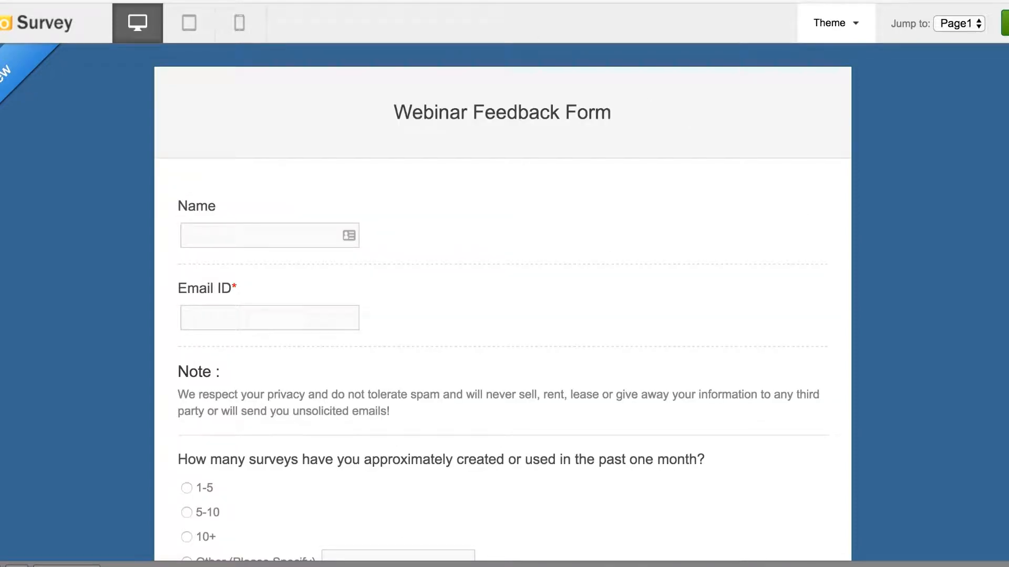
# - In Settings, set the survey logo to the Zoho Survey image from My Images
pyautogui.click(391, 1)
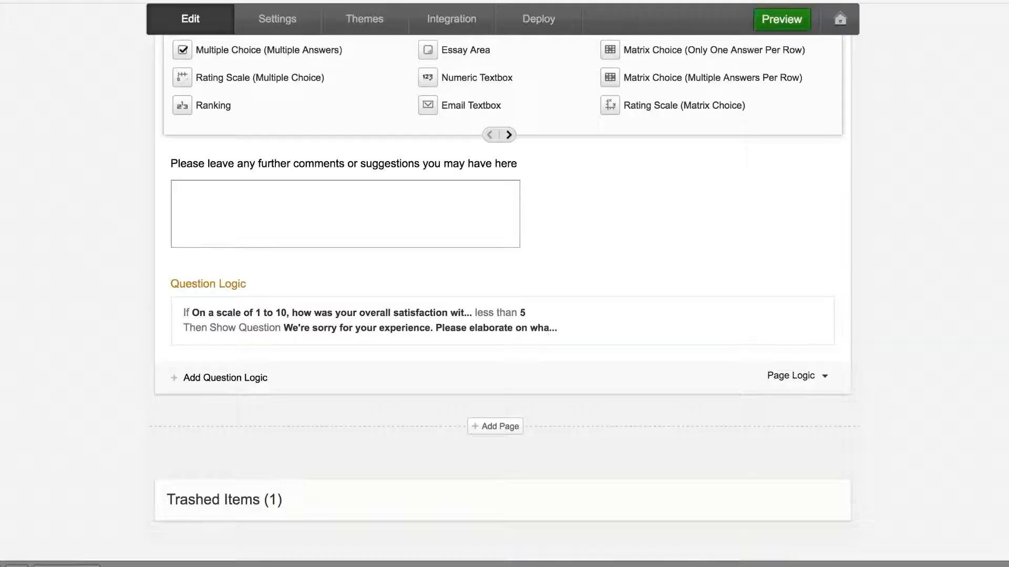
pyautogui.click(283, 19)
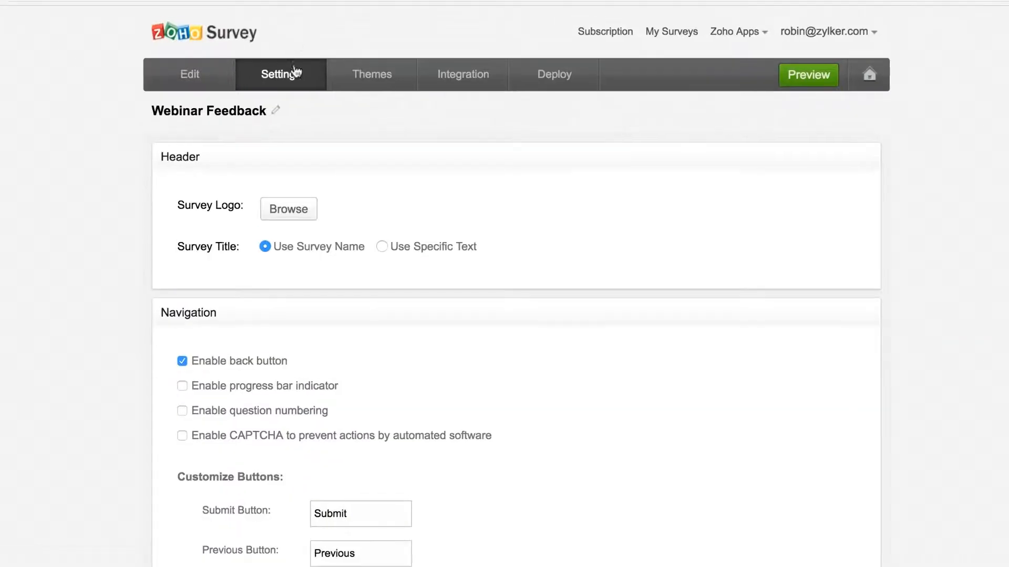
pyautogui.scroll(-2, 496, 206)
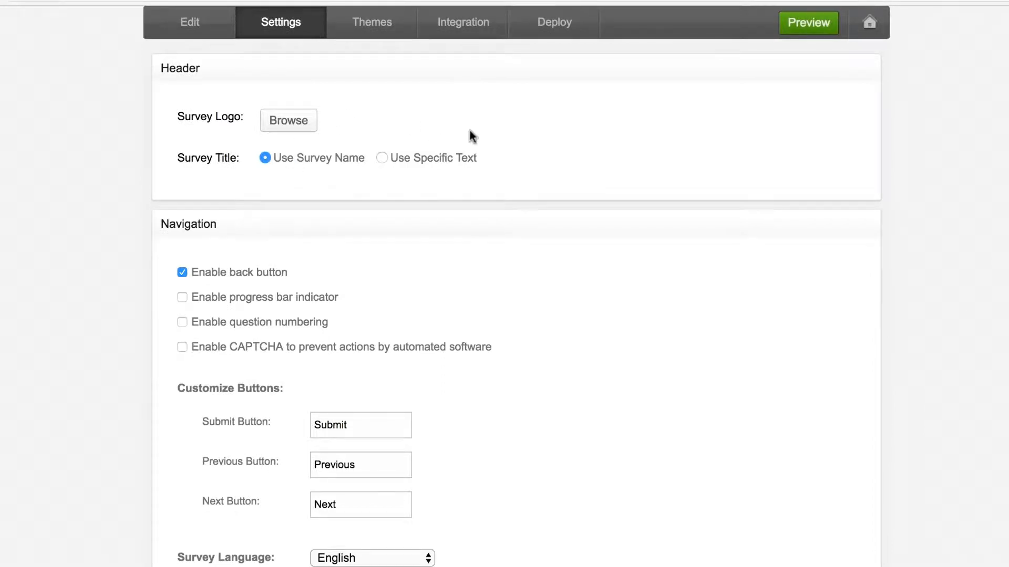
pyautogui.click(296, 117)
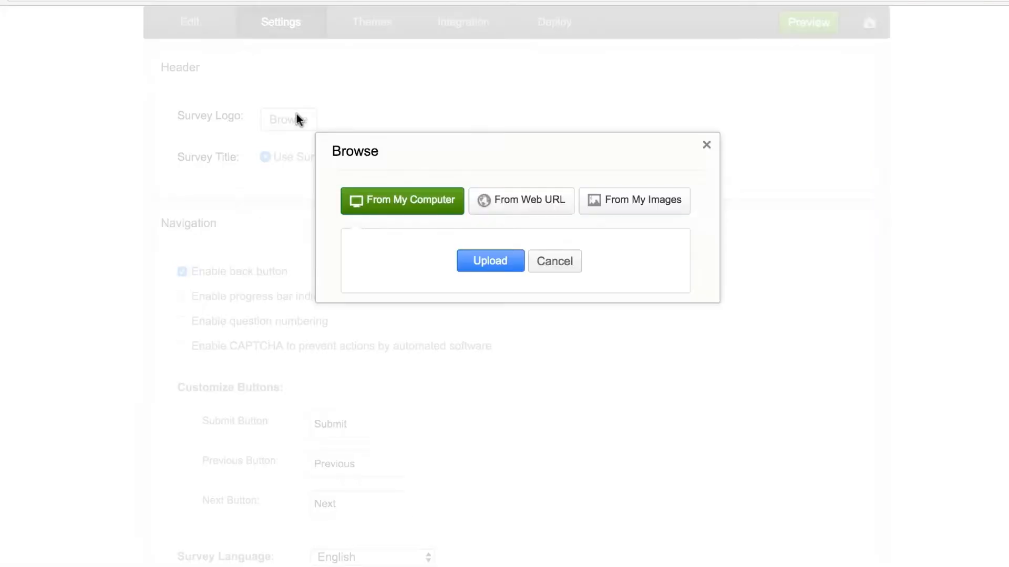
pyautogui.click(515, 197)
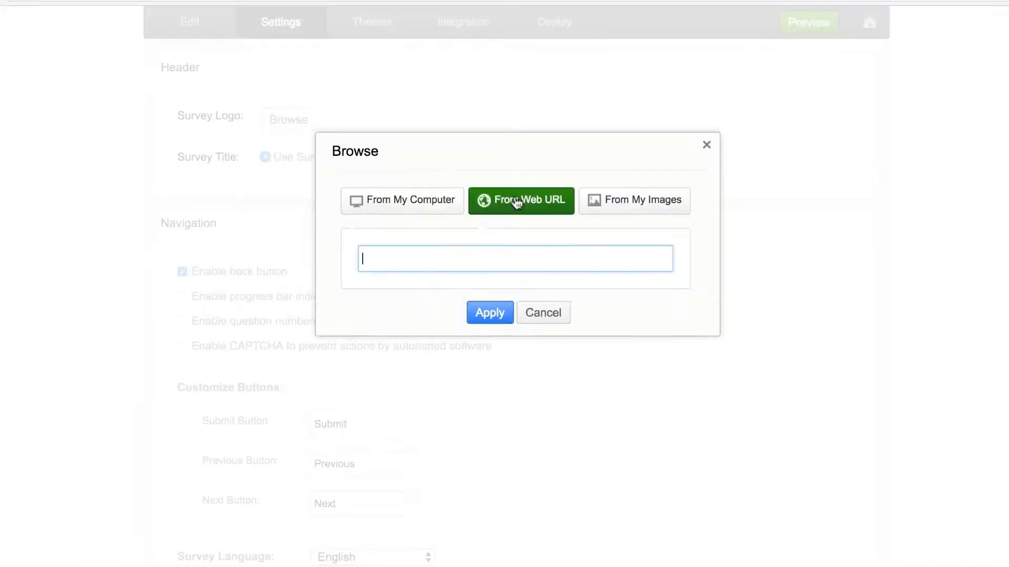
pyautogui.click(666, 200)
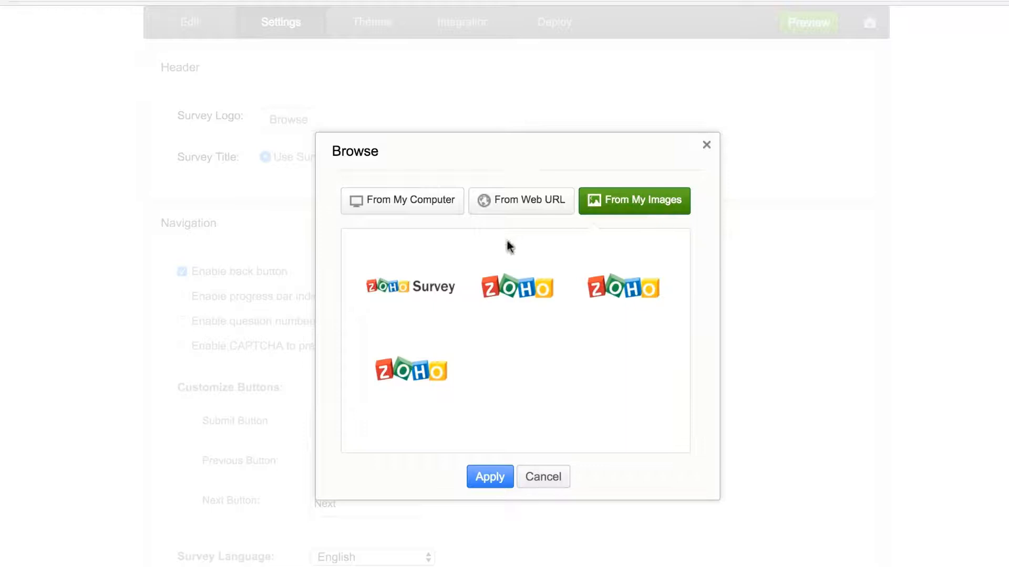
pyautogui.click(417, 289)
pyautogui.click(483, 474)
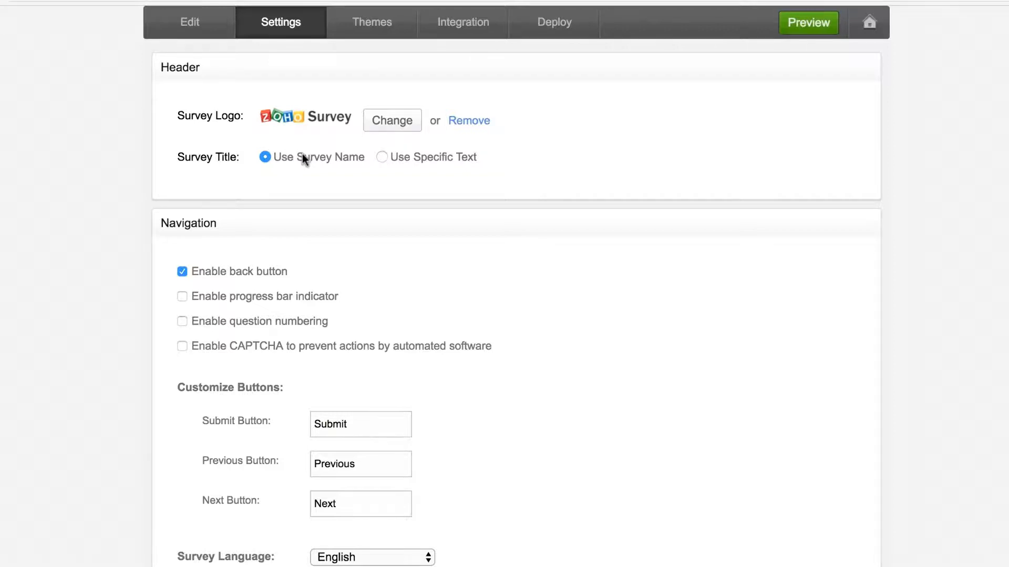
# - Change the survey title to the specific text 'Webinar Satisfaction Survey'
pyautogui.click(442, 156)
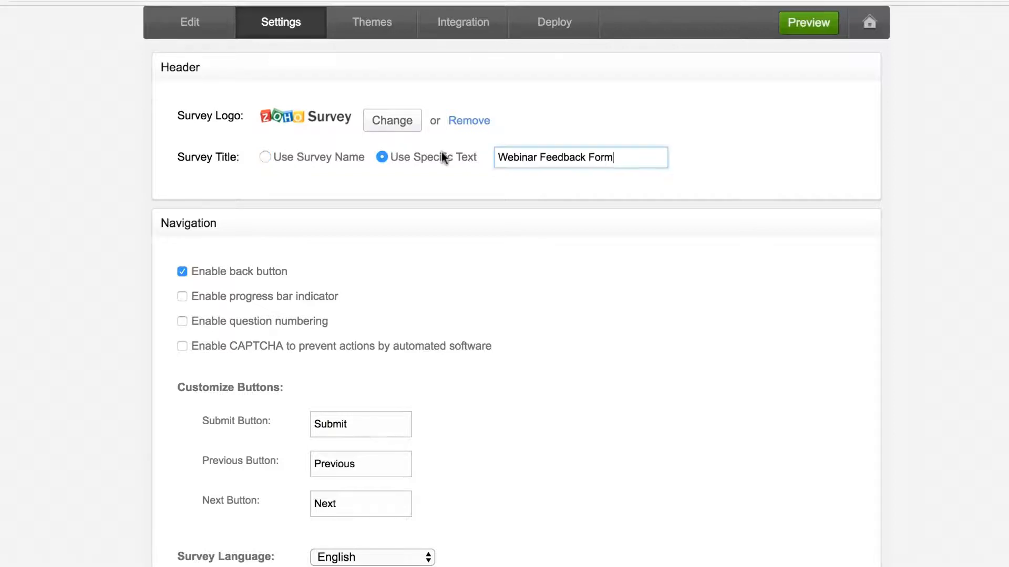
pyautogui.tripleClick(520, 157)
pyautogui.write('Webin')
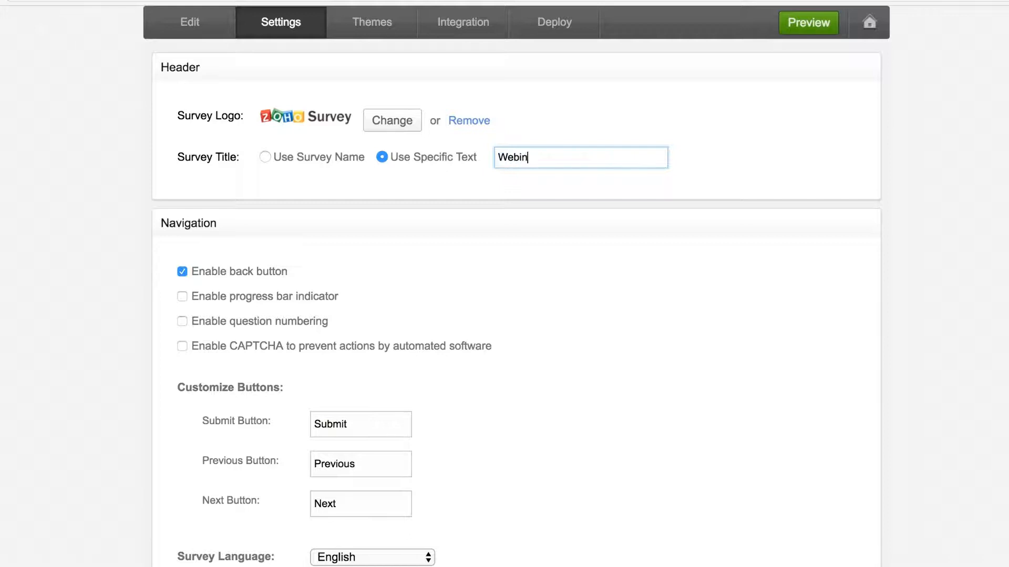
pyautogui.write('ar Satisfaction Survey')
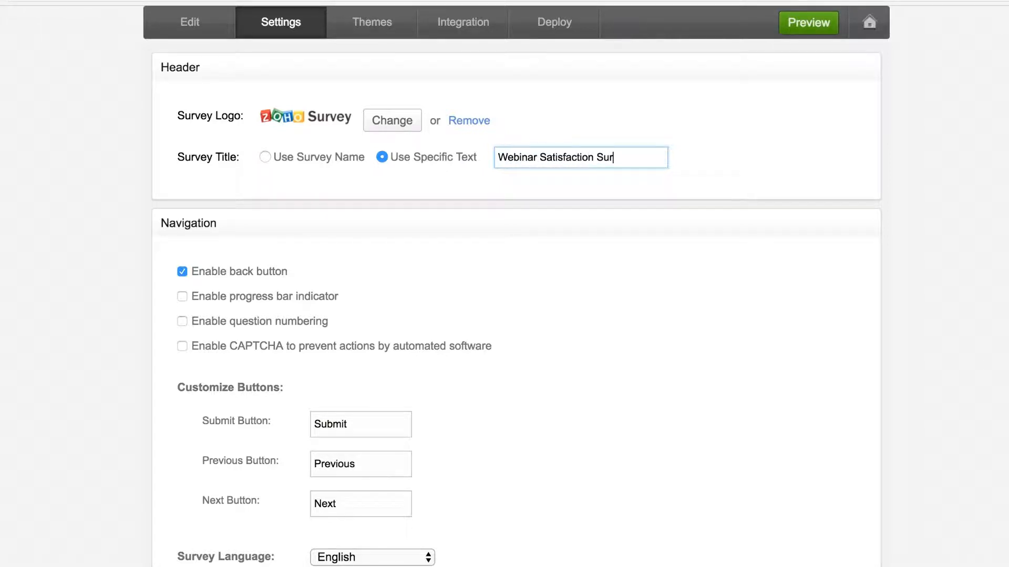
pyautogui.click(529, 243)
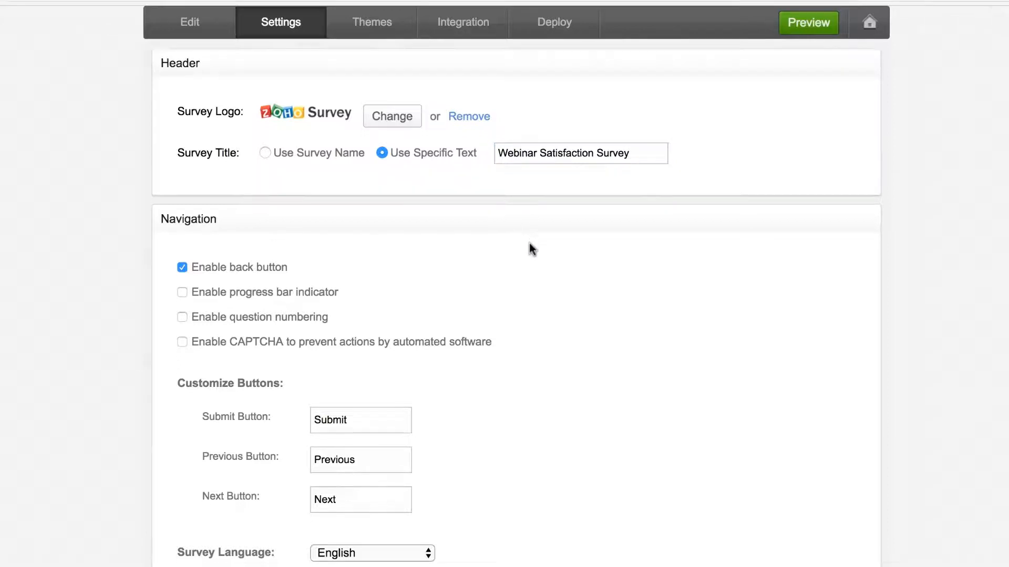
pyautogui.scroll(-3, 529, 243)
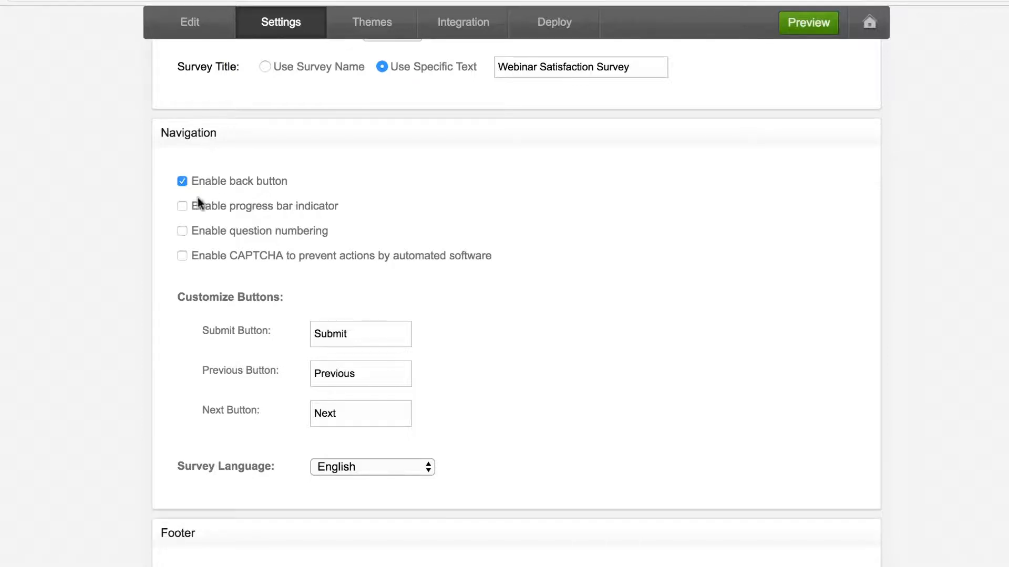
# - Leave the progress bar off, turn on question numbering, and view the survey language options
pyautogui.click(181, 208)
pyautogui.click(181, 208)
pyautogui.click(182, 231)
pyautogui.click(395, 466)
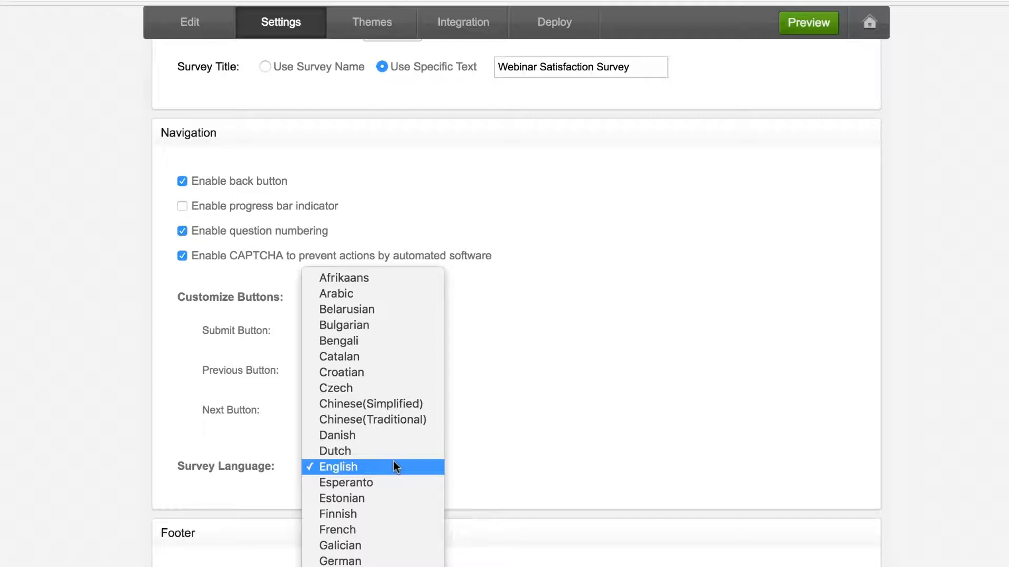
# - Keep English as the survey language and scroll down to the Footer settings
pyautogui.scroll(-10, 402, 405)
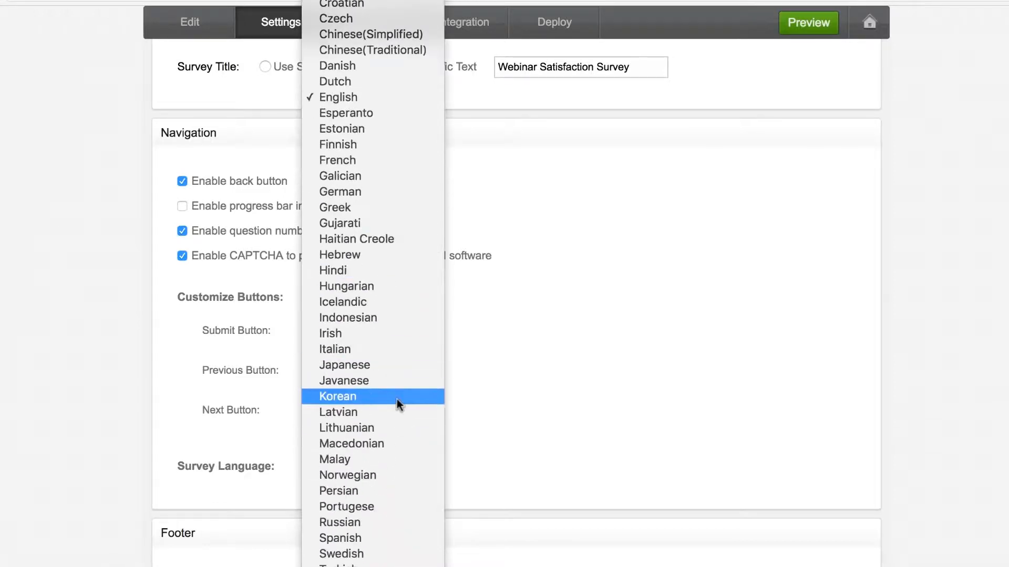
pyautogui.click(357, 102)
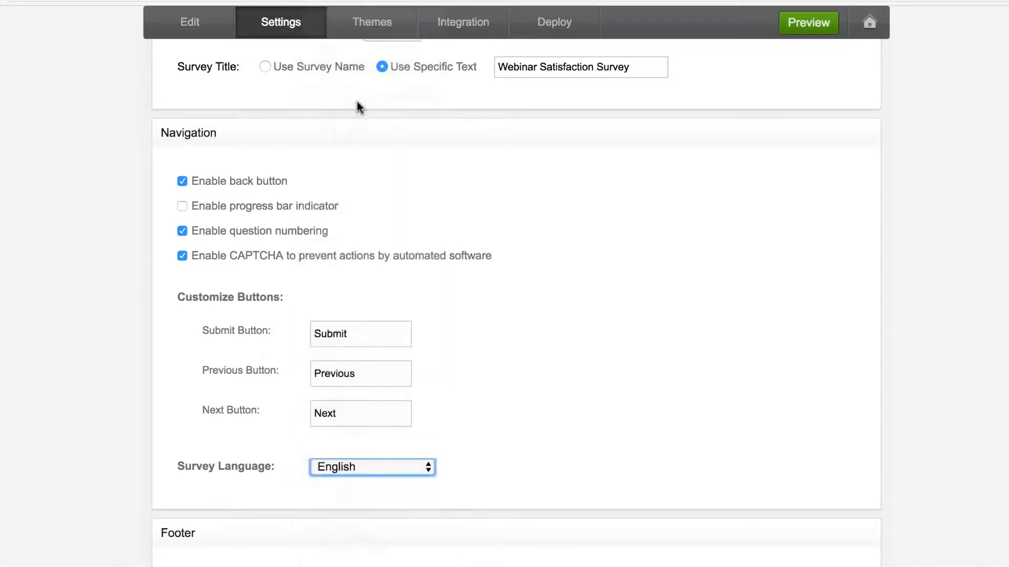
pyautogui.scroll(-5, 576, 407)
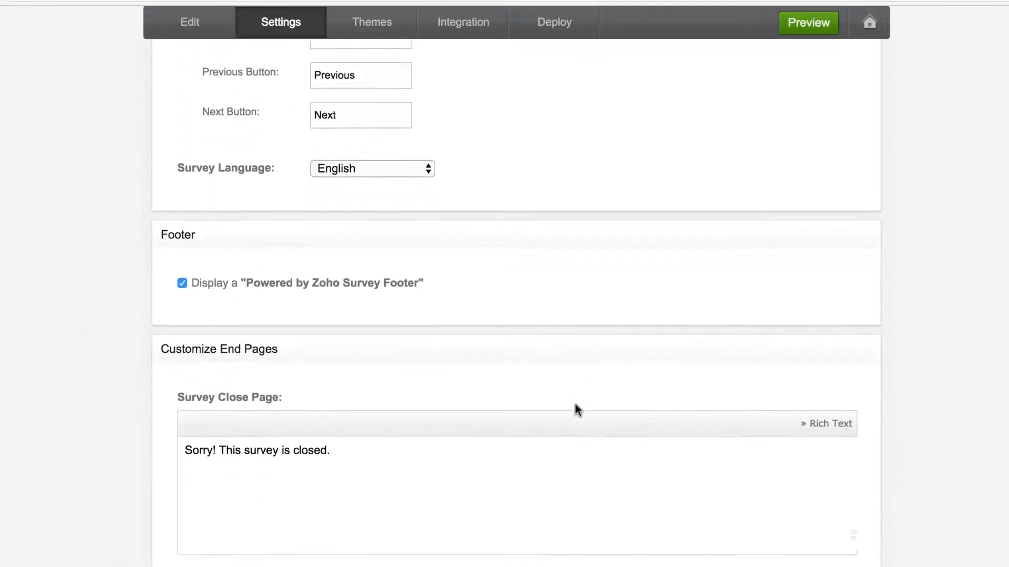
pyautogui.scroll(-1, 574, 410)
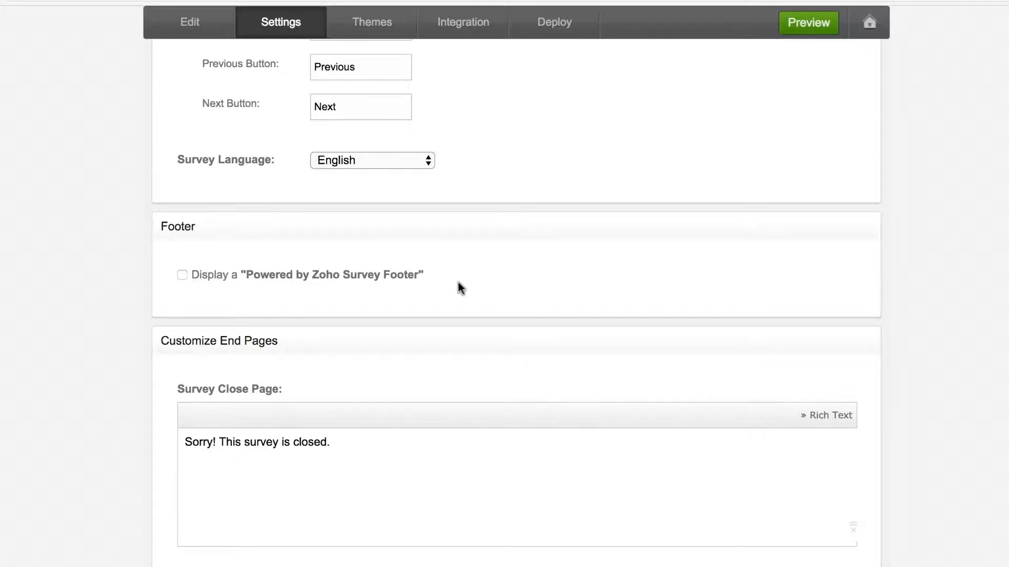
pyautogui.scroll(-5, 458, 284)
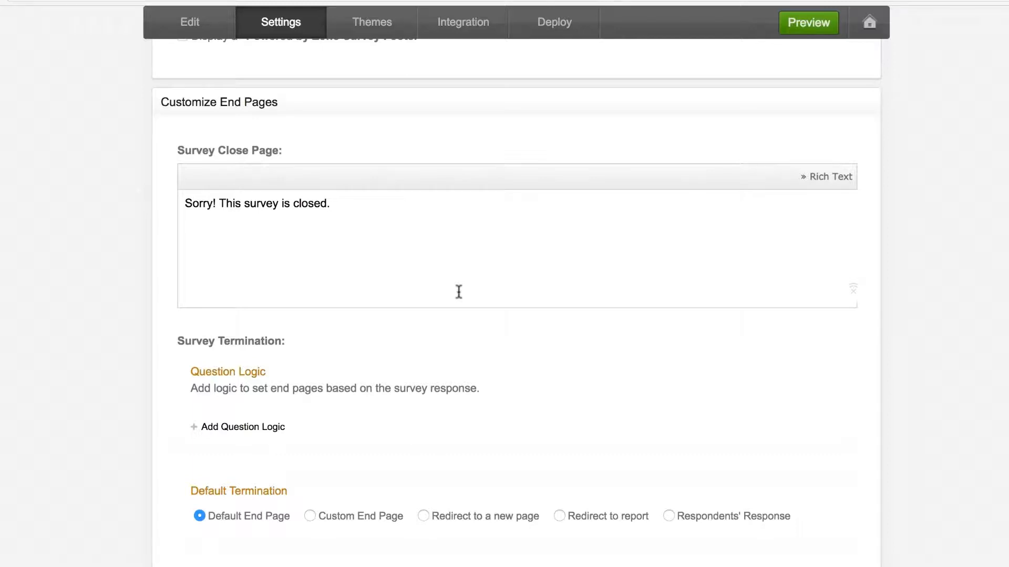
# - Switch the 'Sorry! This survey is closed.' message to Rich Text and save the settings
pyautogui.moveTo(329, 204); pyautogui.dragTo(184, 197)
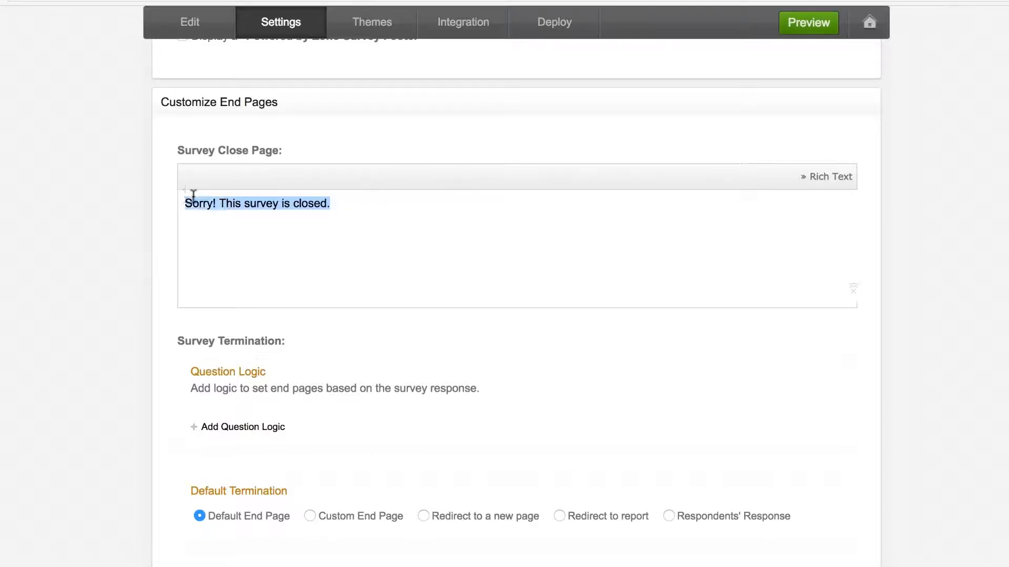
pyautogui.click(465, 240)
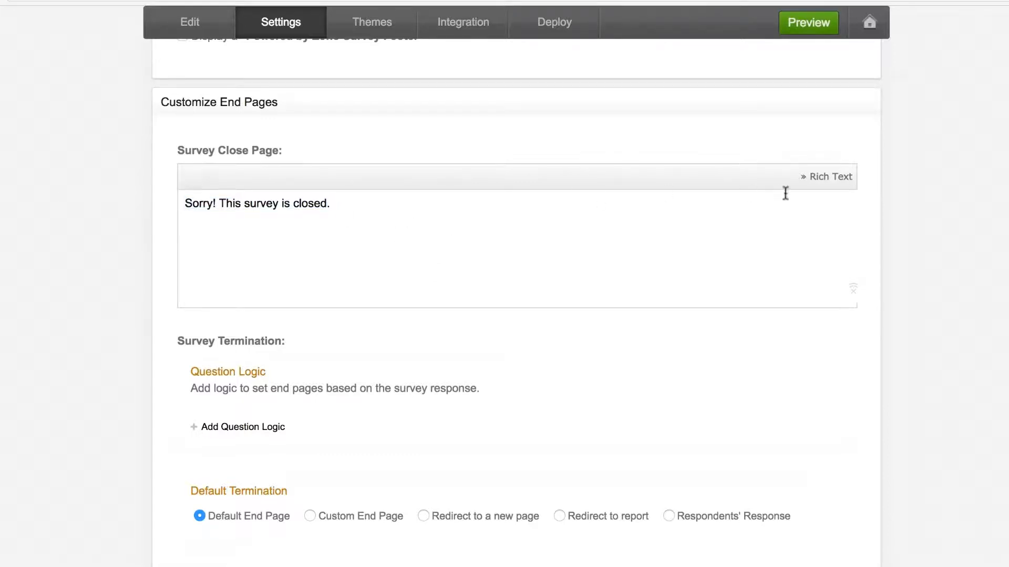
pyautogui.click(825, 178)
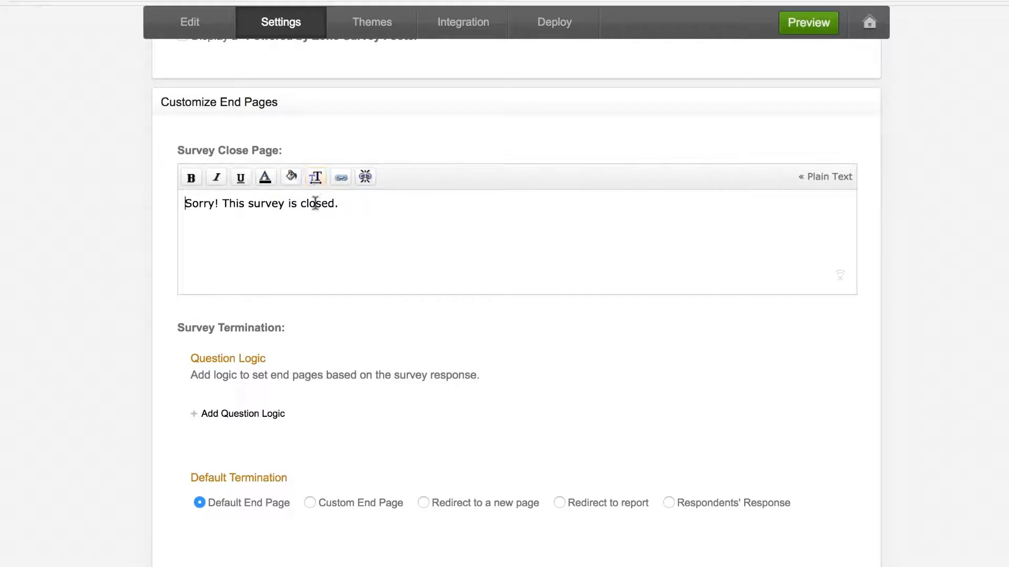
pyautogui.scroll(-3, 622, 344)
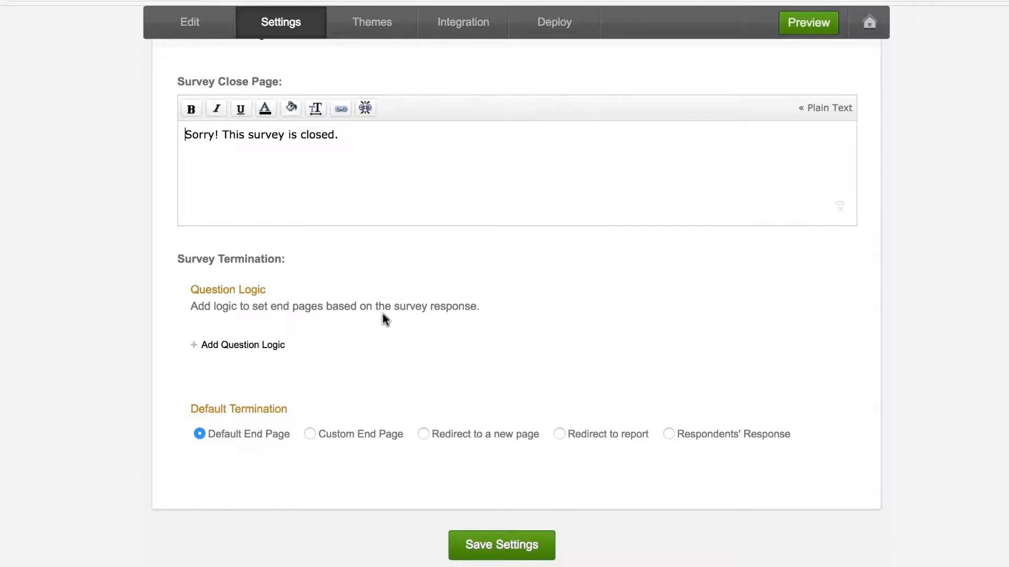
pyautogui.click(496, 546)
pyautogui.click(365, 31)
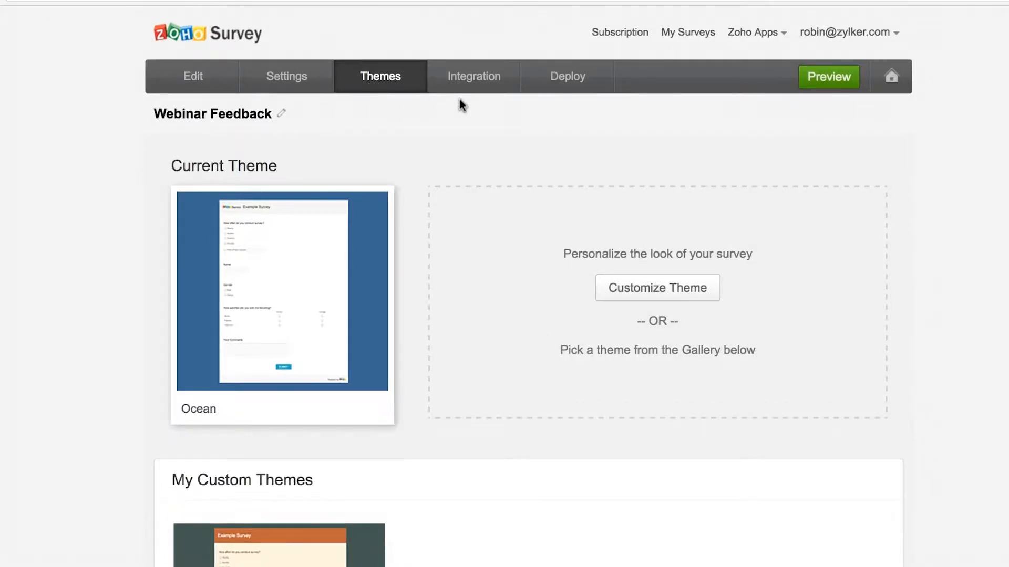
pyautogui.scroll(-5, 459, 99)
pyautogui.scroll(-5, 459, 98)
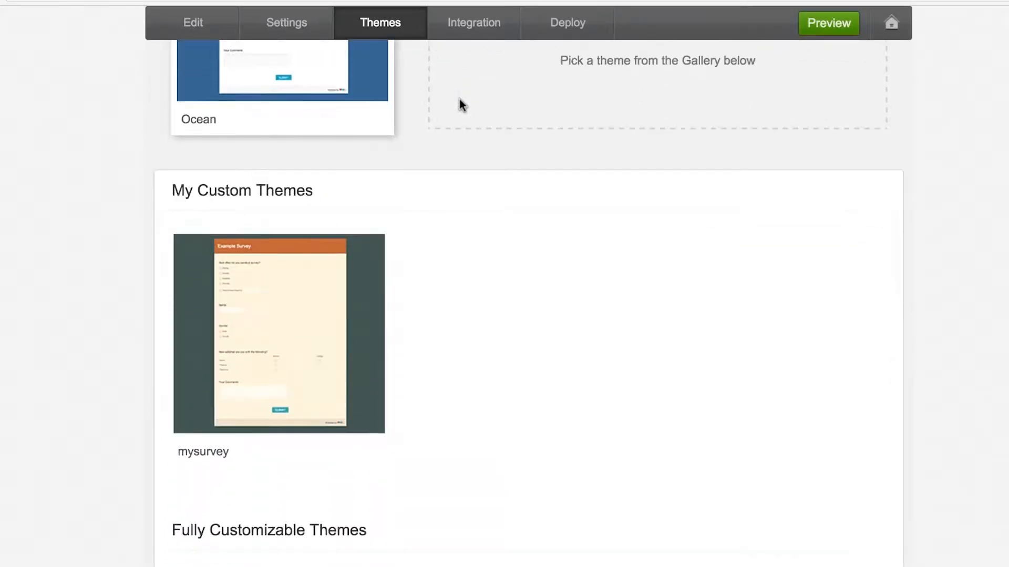
pyautogui.scroll(-3, 459, 99)
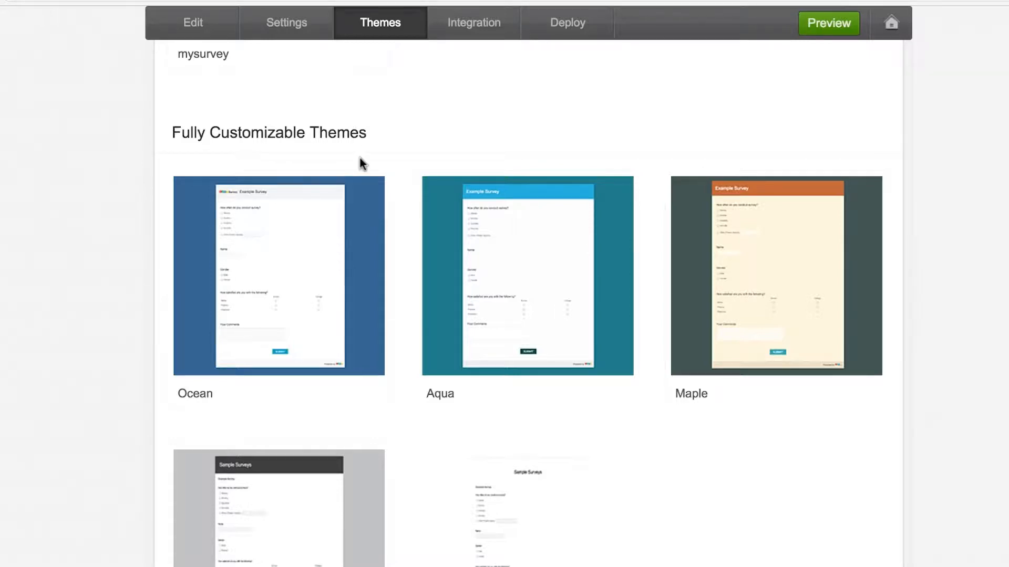
pyautogui.scroll(-10, 361, 159)
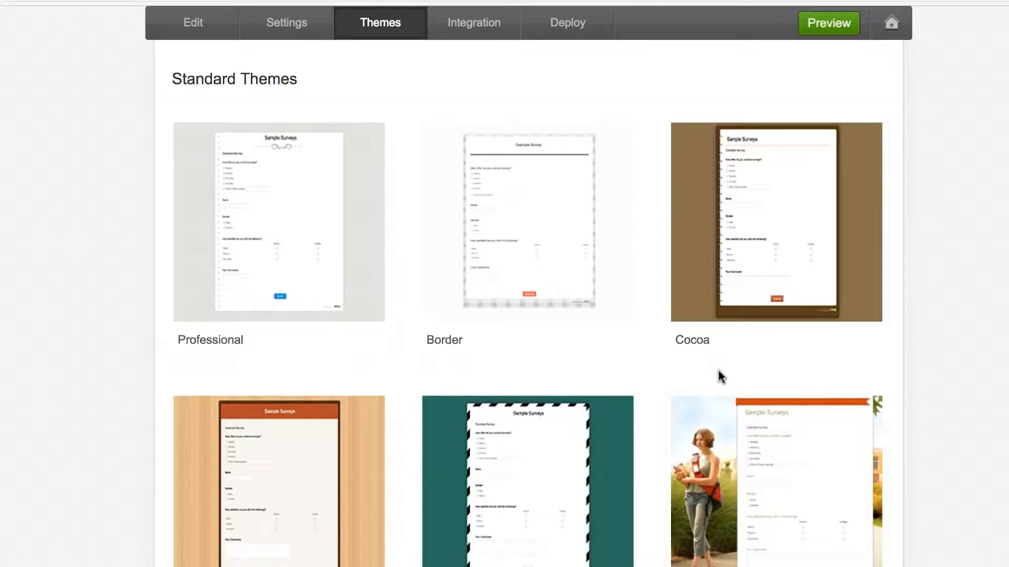
pyautogui.scroll(-5, 717, 371)
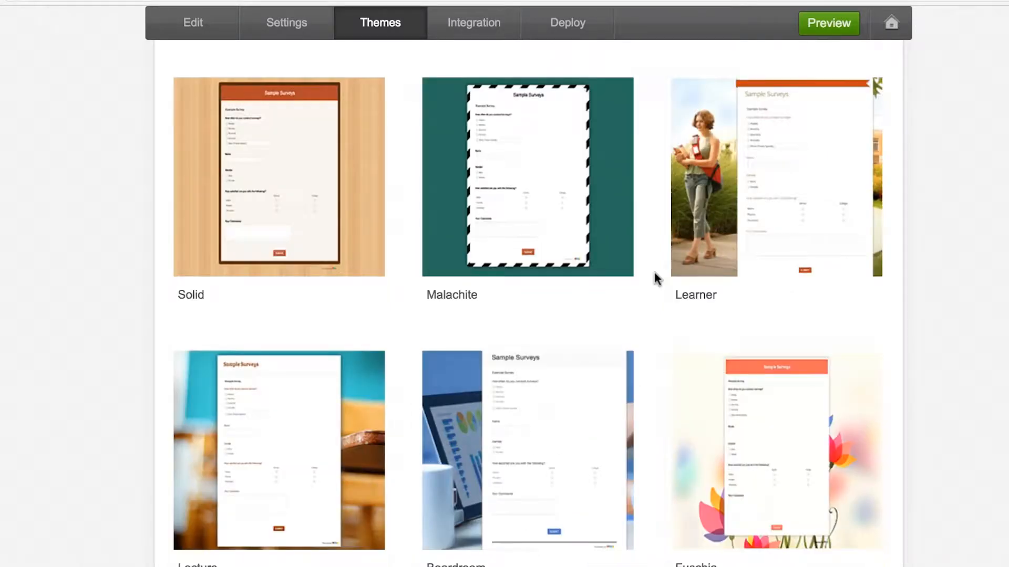
pyautogui.scroll(-1, 654, 279)
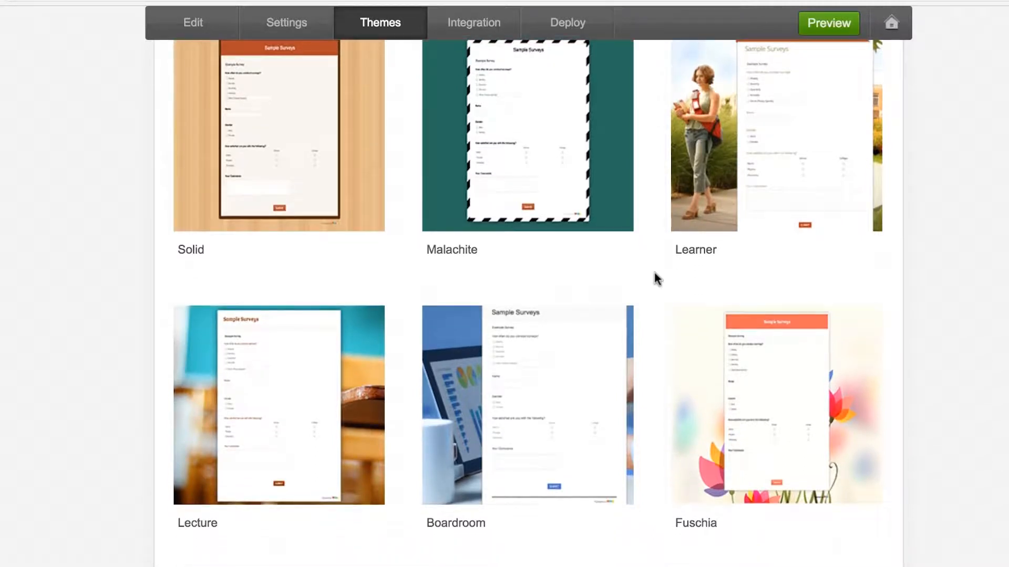
pyautogui.scroll(-2, 654, 272)
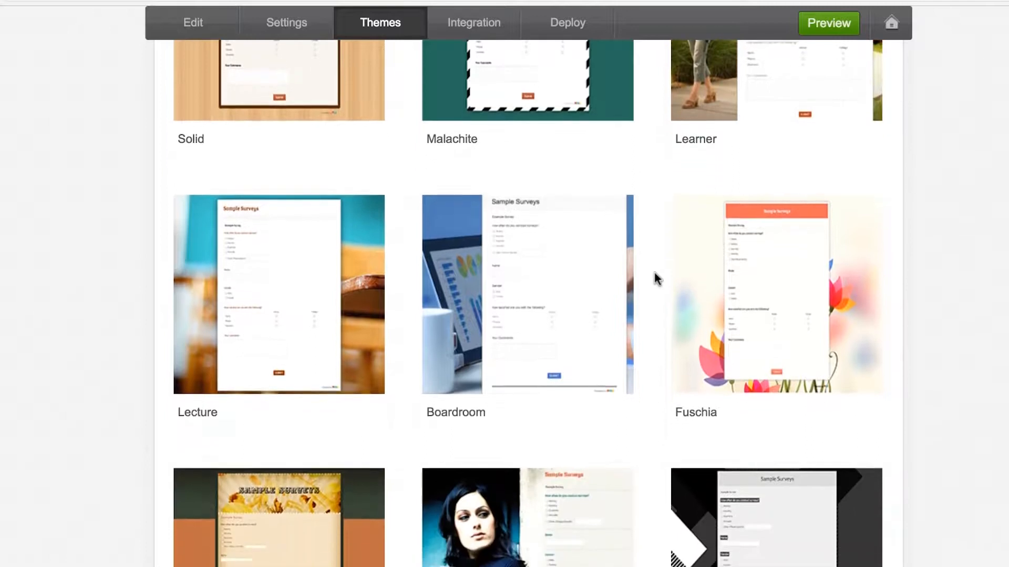
pyautogui.moveTo(449, 234)
pyautogui.scroll(-1, 641, 400)
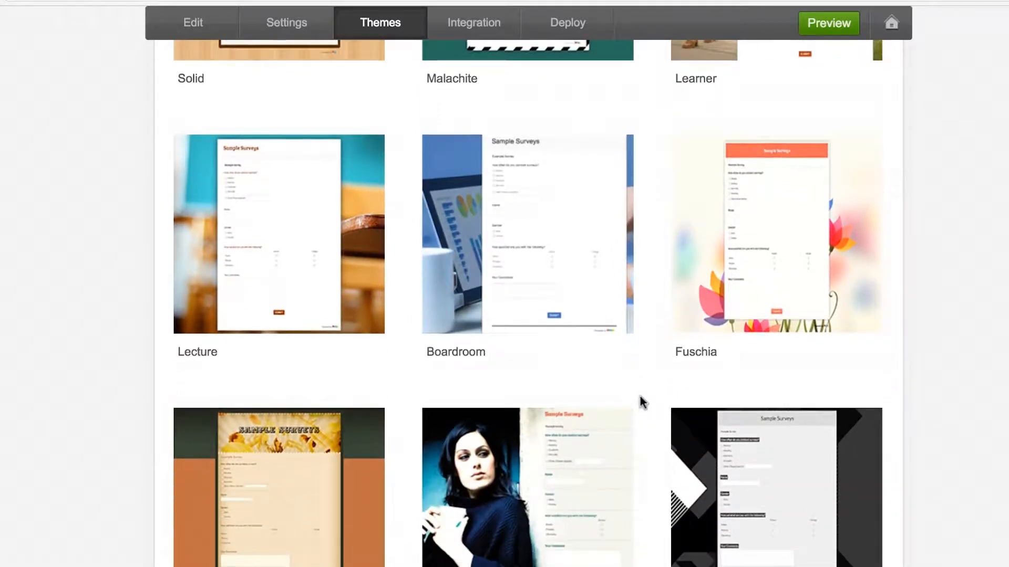
pyautogui.scroll(-6, 639, 396)
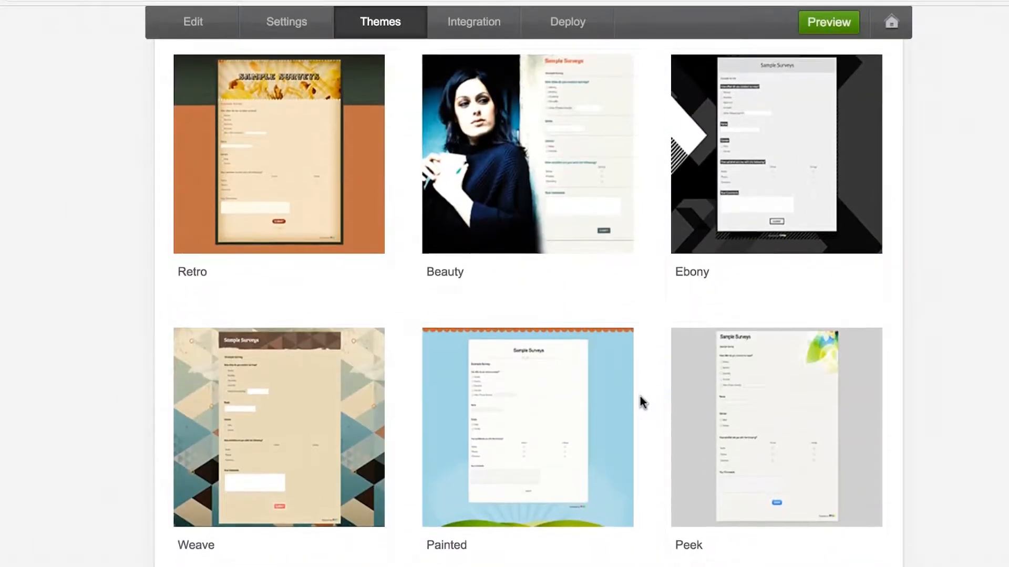
pyautogui.scroll(-13, 639, 396)
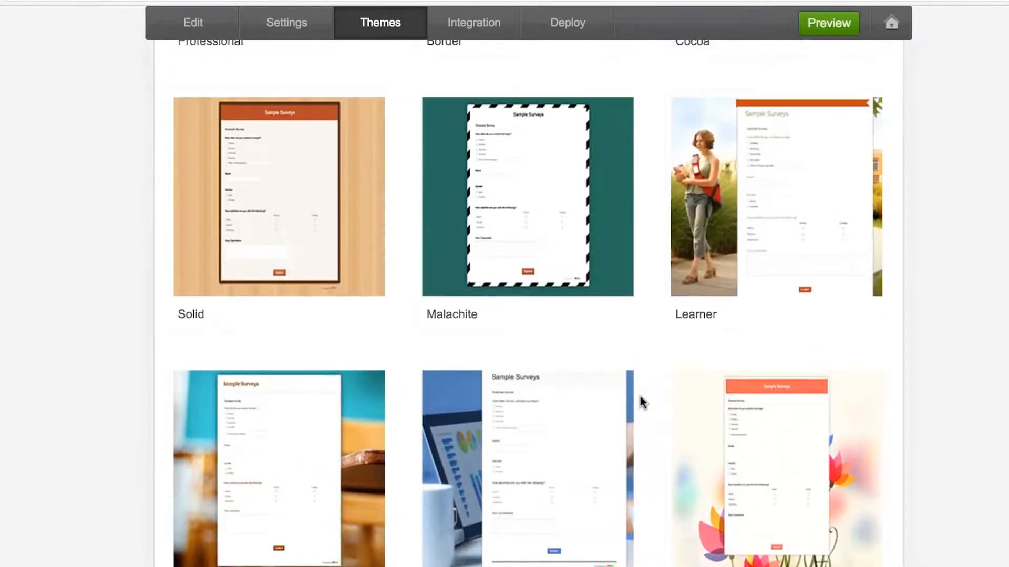
pyautogui.scroll(3, 640, 396)
pyautogui.scroll(5, 640, 396)
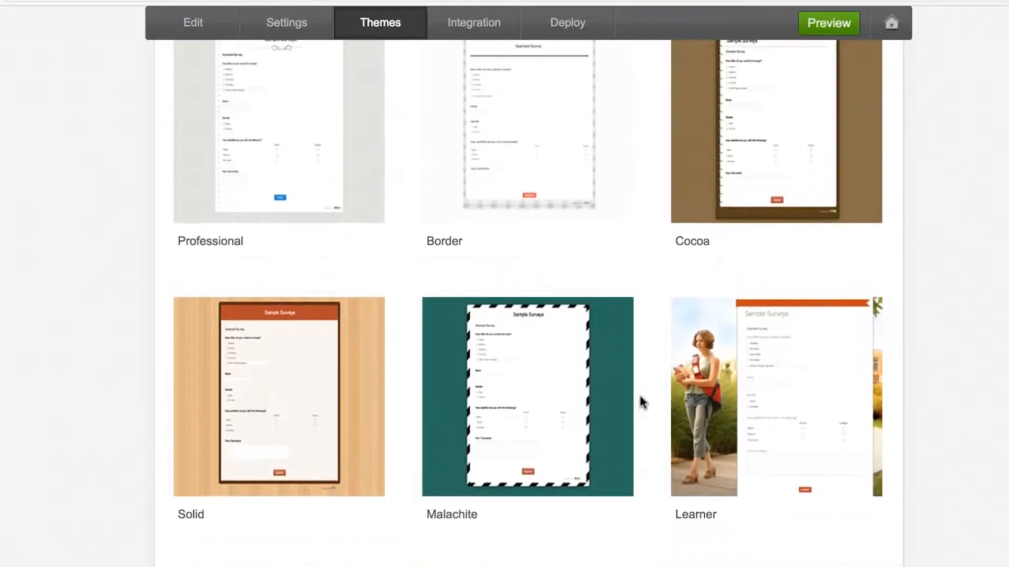
pyautogui.scroll(-2, 640, 396)
pyautogui.scroll(-6, 640, 396)
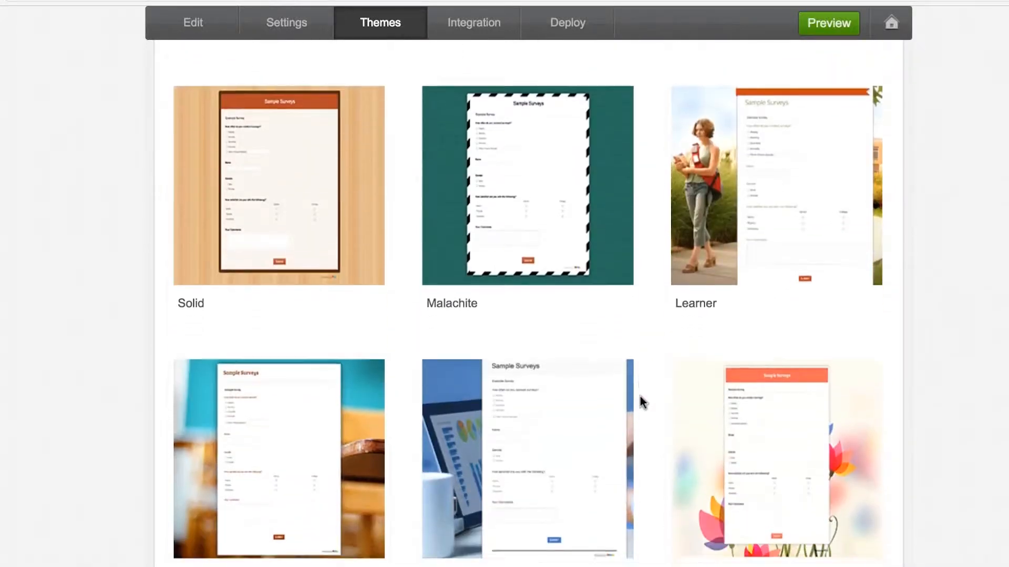
pyautogui.moveTo(516, 400)
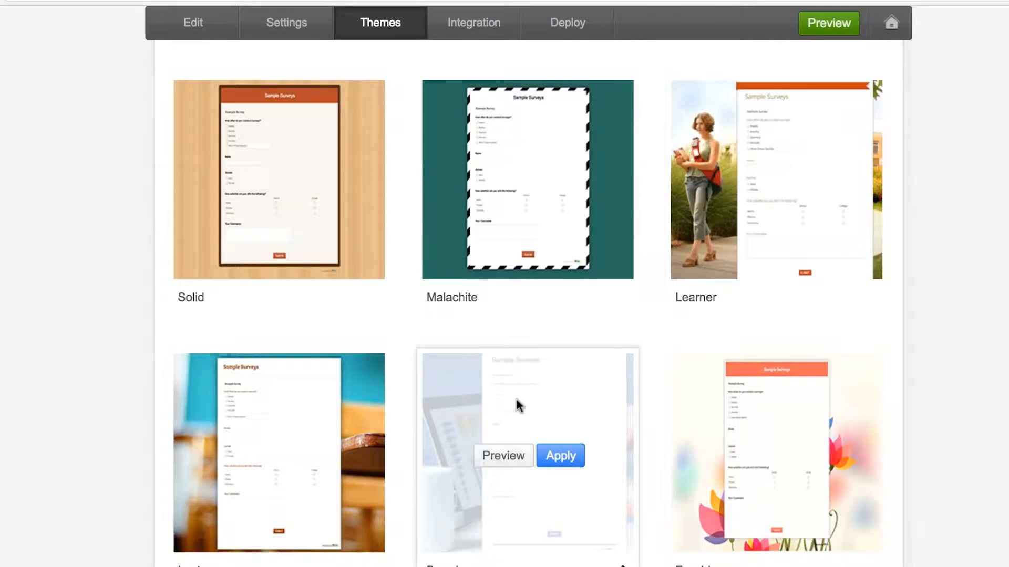
pyautogui.scroll(-1, 516, 399)
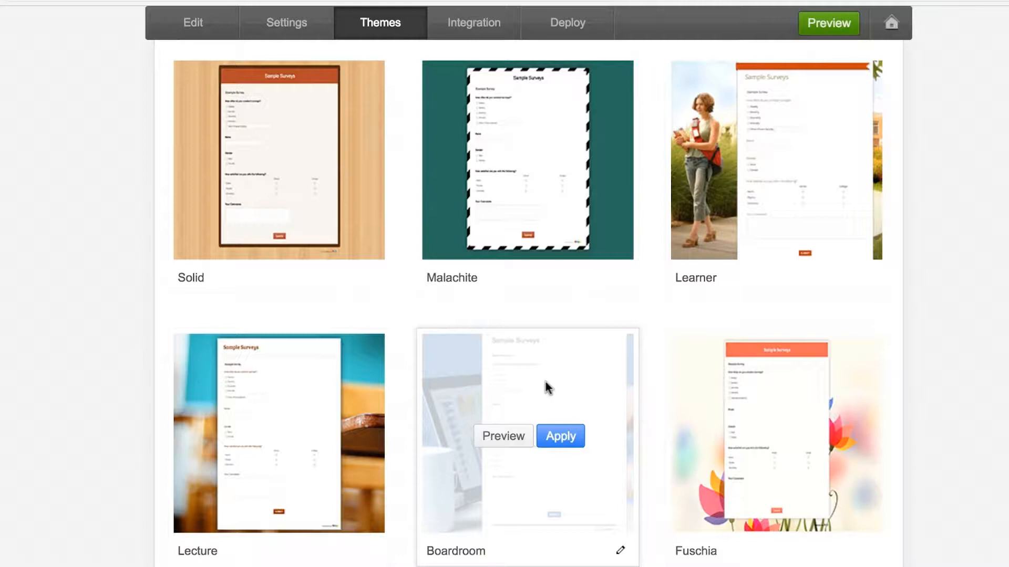
# - Preview the survey in the Boardroom theme, from the title and logo down to word verification
pyautogui.click(506, 438)
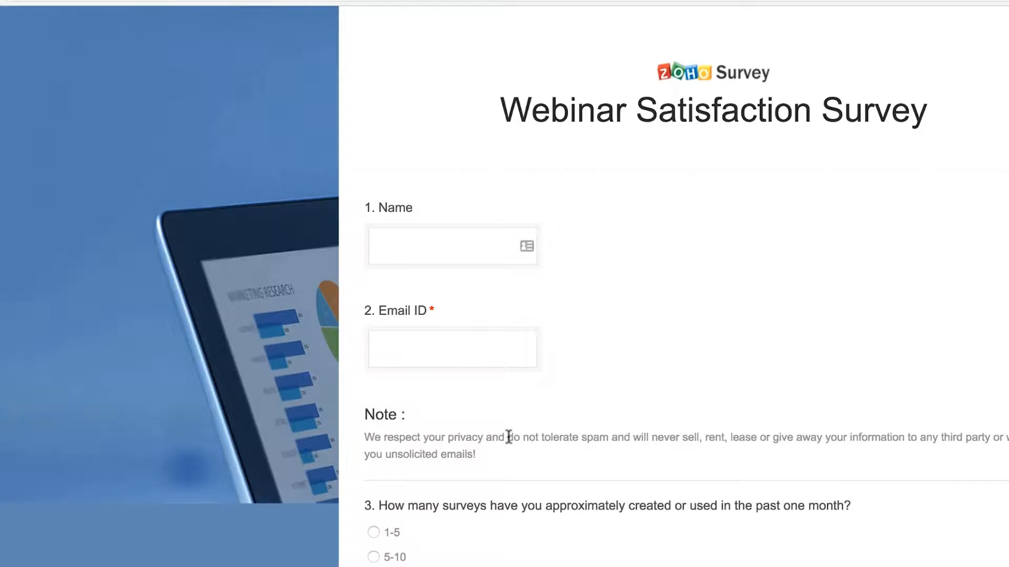
pyautogui.scroll(-5, 638, 404)
pyautogui.scroll(-3, 639, 399)
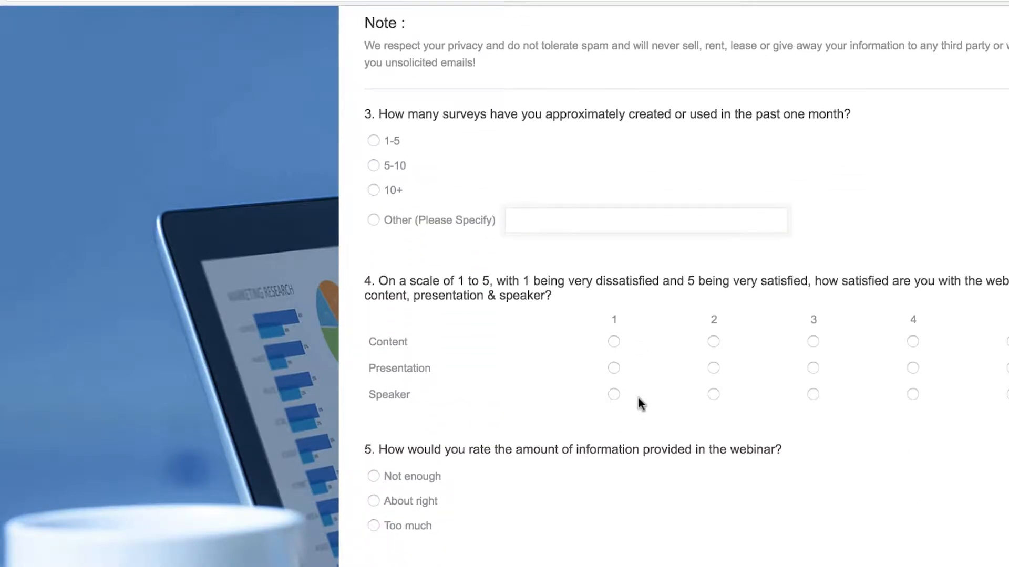
pyautogui.scroll(-11, 638, 399)
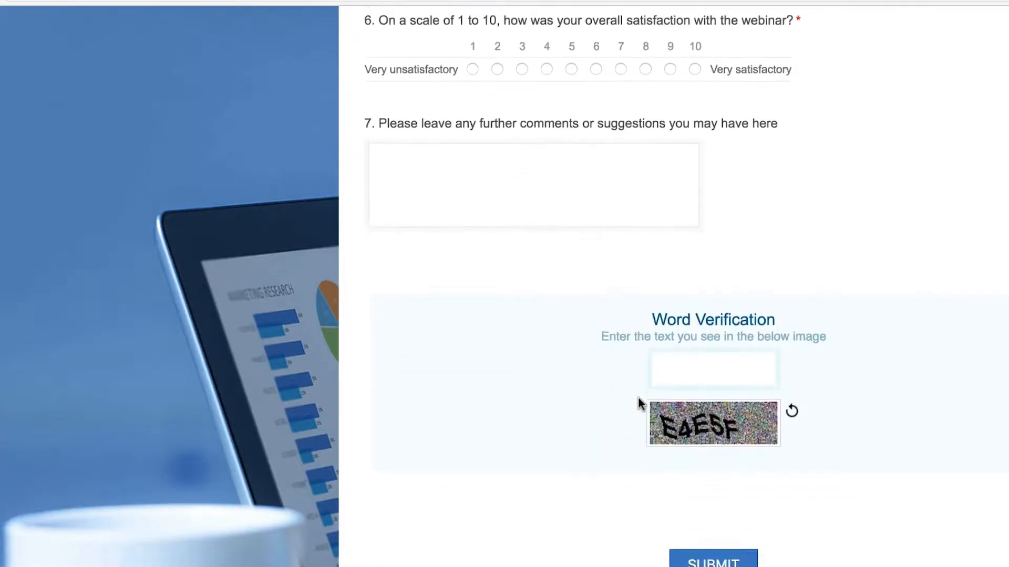
pyautogui.scroll(20, 638, 399)
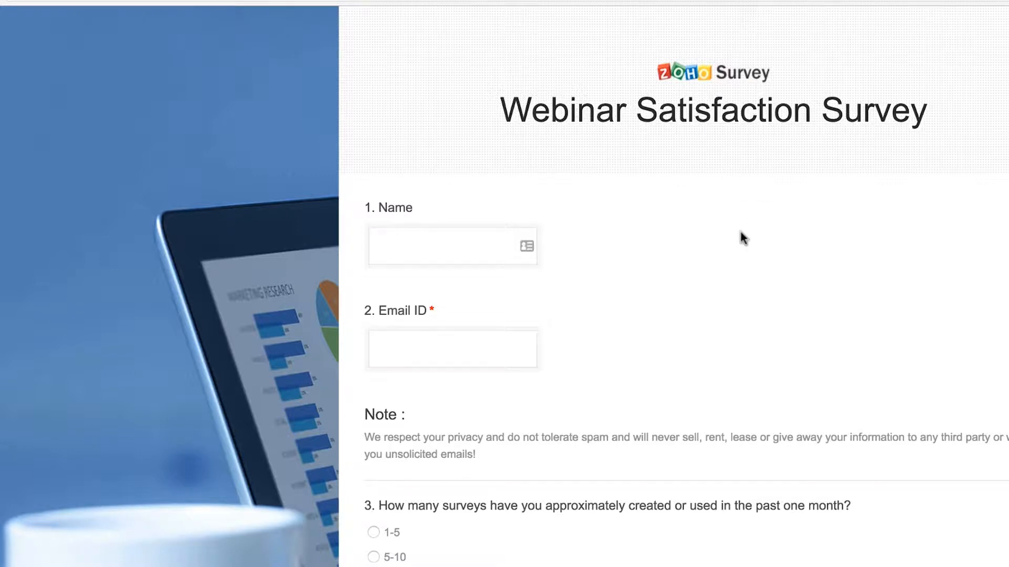
pyautogui.scroll(-3, 740, 232)
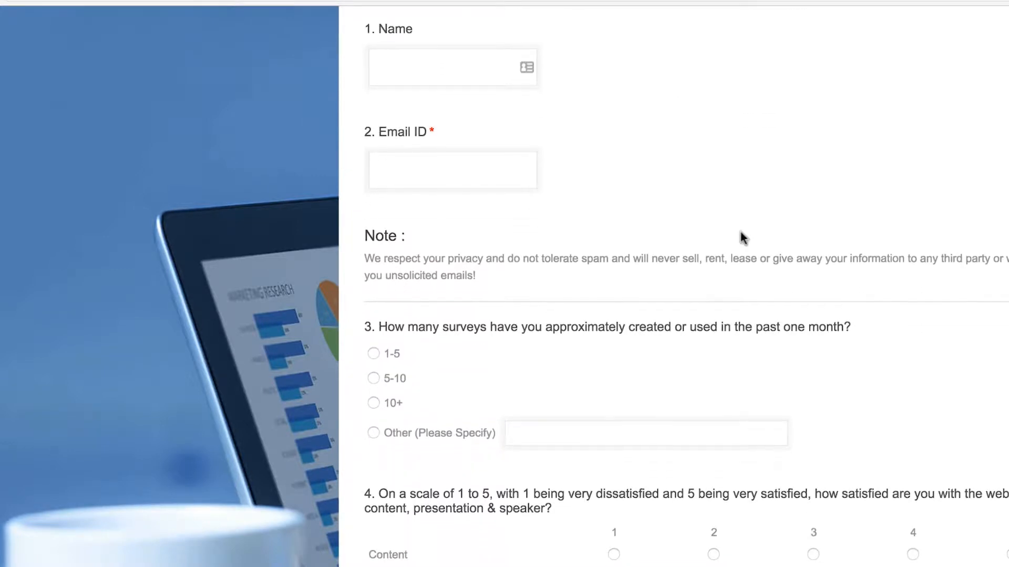
pyautogui.scroll(-12, 741, 237)
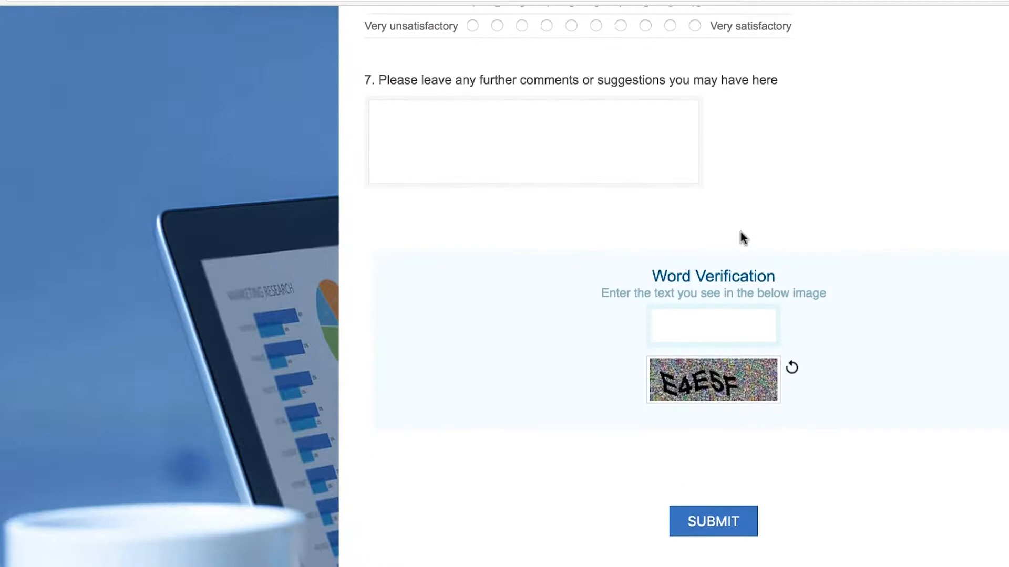
pyautogui.scroll(18, 741, 233)
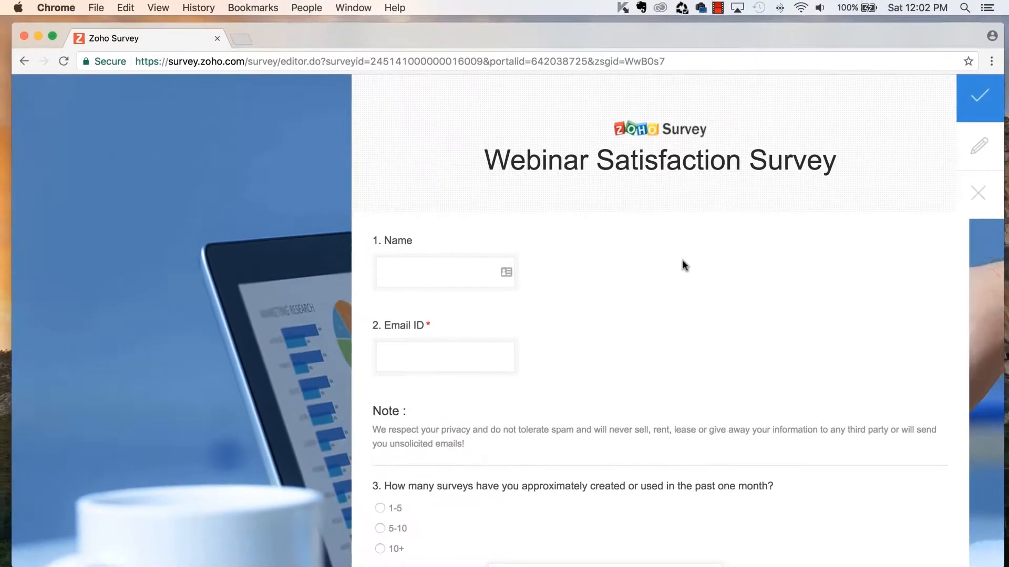
# - Apply the Boardroom theme, then go to the Integration page showing Zoho CRM
pyautogui.click(980, 101)
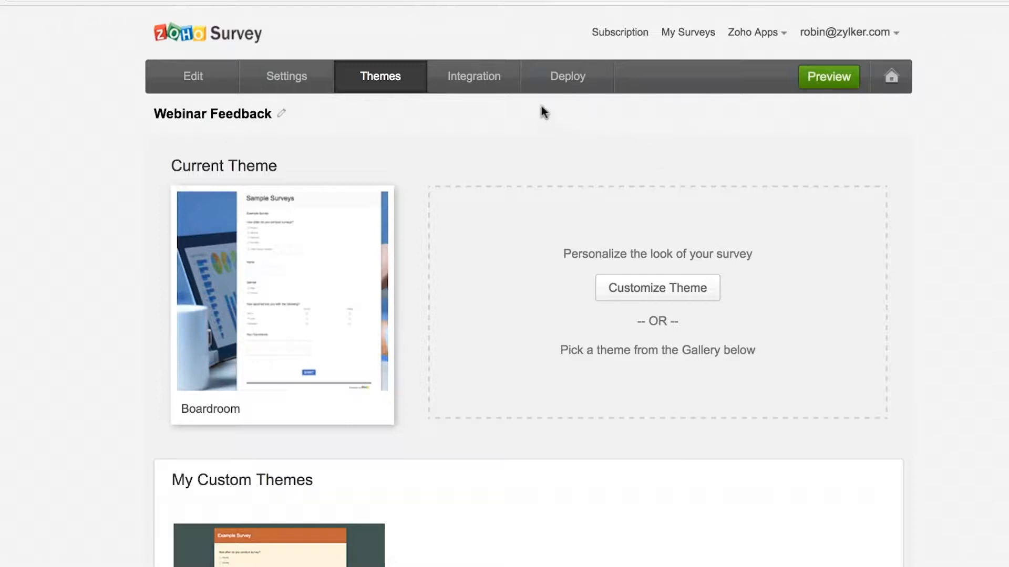
pyautogui.click(480, 84)
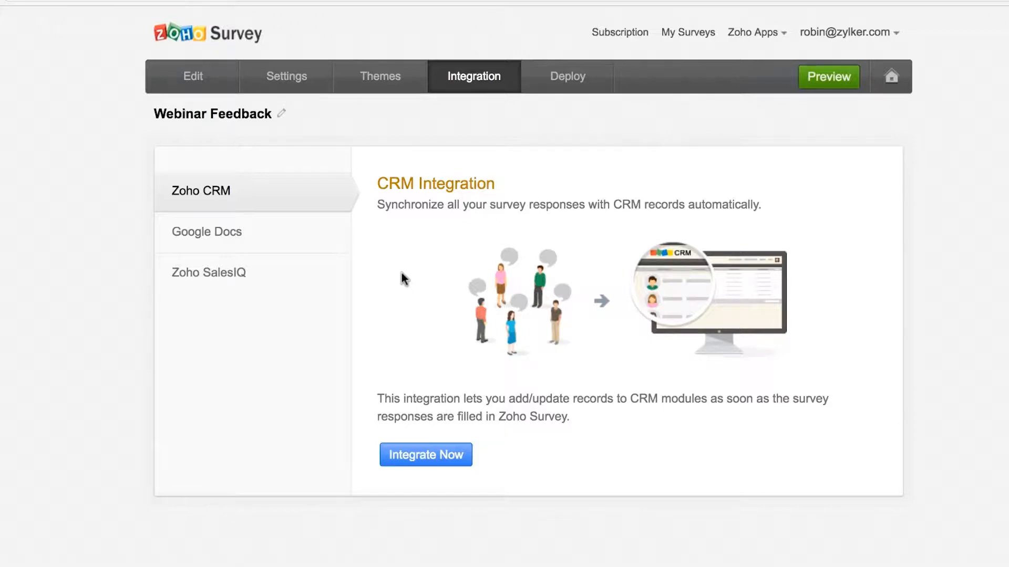
# - Review the Google Docs and Zoho SalesIQ integrations, then go to the Deploy page
pyautogui.click(233, 247)
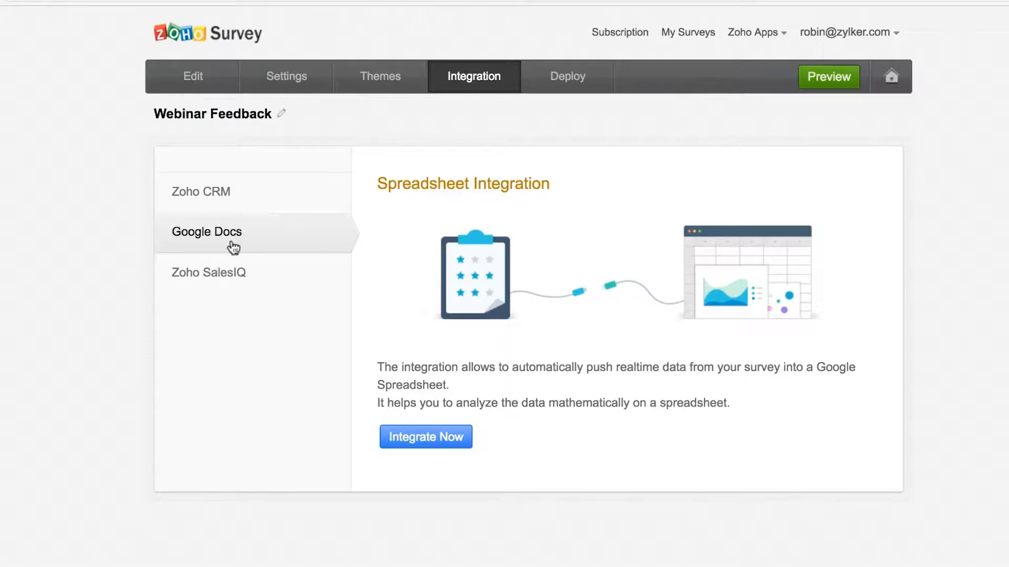
pyautogui.click(216, 277)
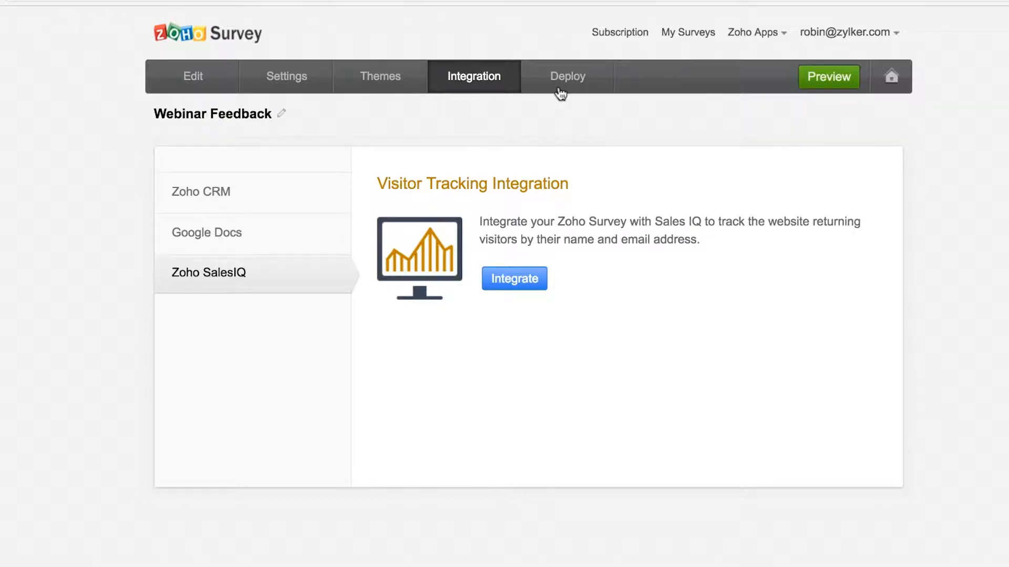
pyautogui.click(549, 70)
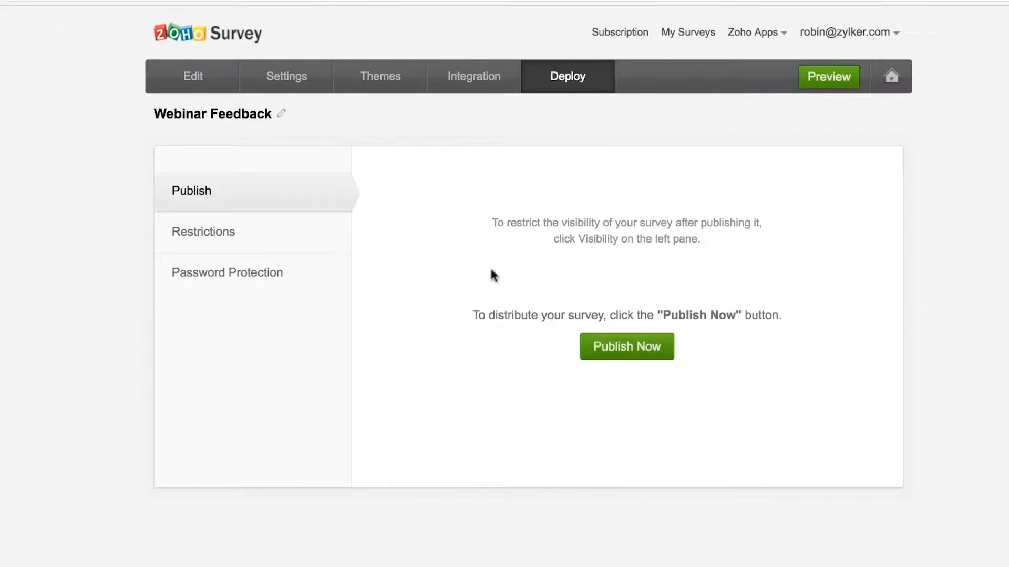
# - Publish the Webinar Feedback survey now to get its web link
pyautogui.click(644, 349)
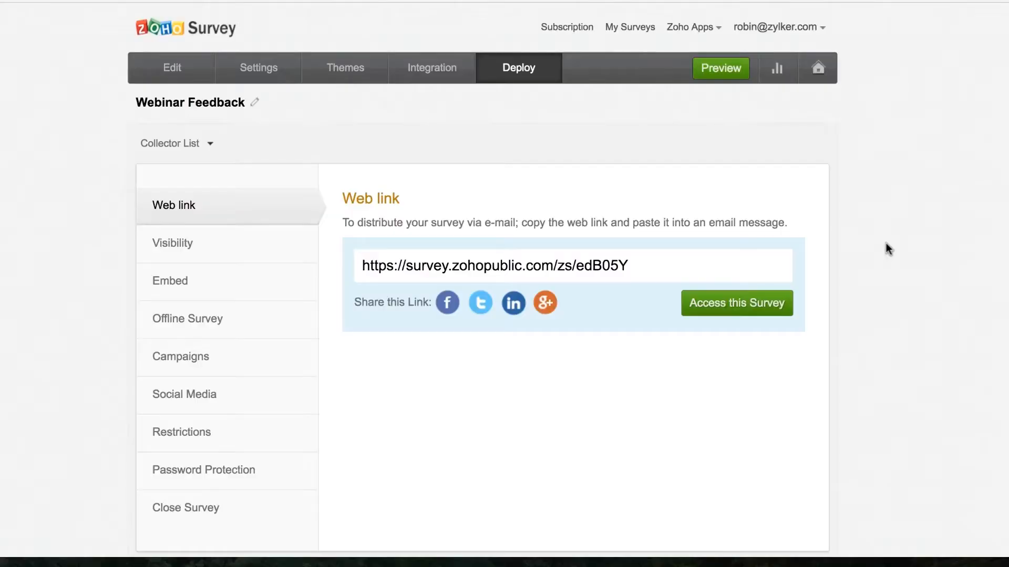
# - Select the survey's web link, then show the HTML, Iframe and Javascript embed codes
pyautogui.click(681, 268)
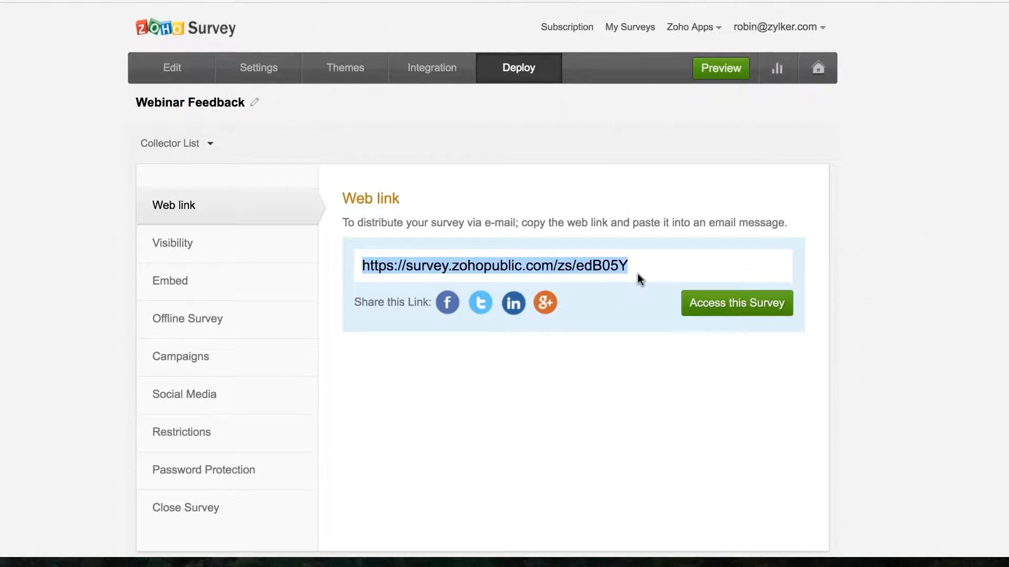
pyautogui.click(188, 282)
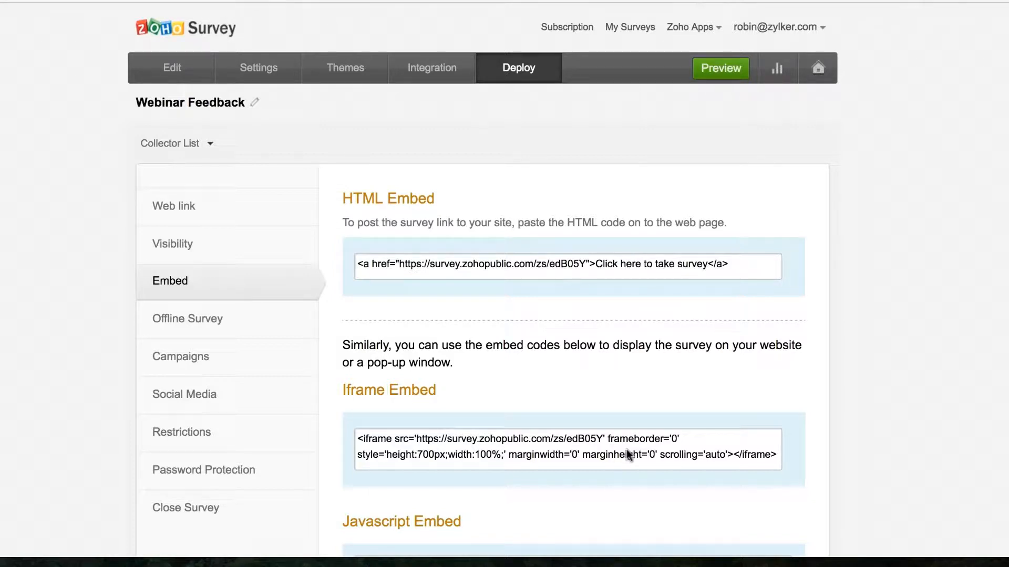
# - Scroll the embed codes down to the QR Code, then show the Offline Survey page
pyautogui.scroll(-2, 670, 311)
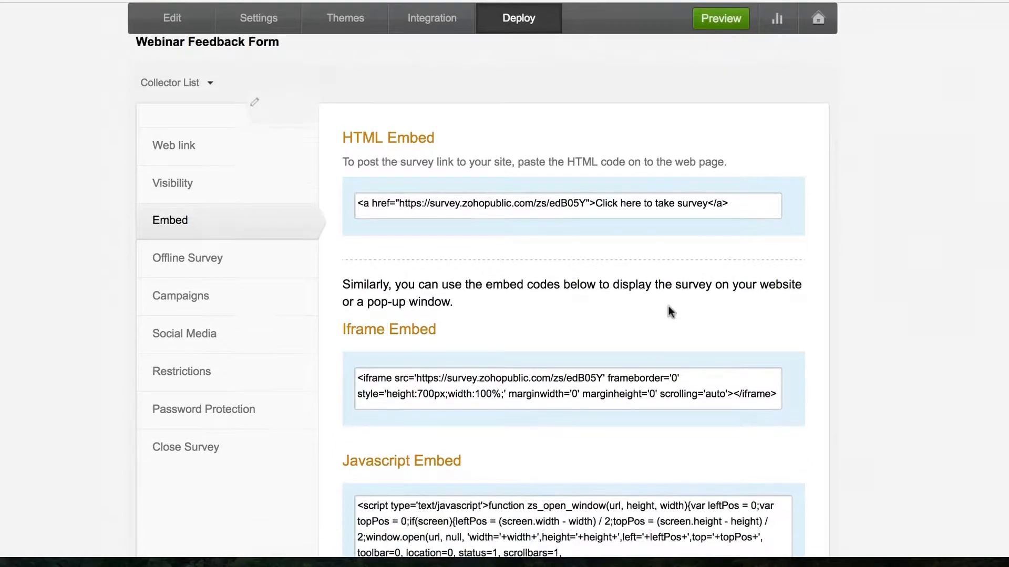
pyautogui.scroll(-7, 670, 312)
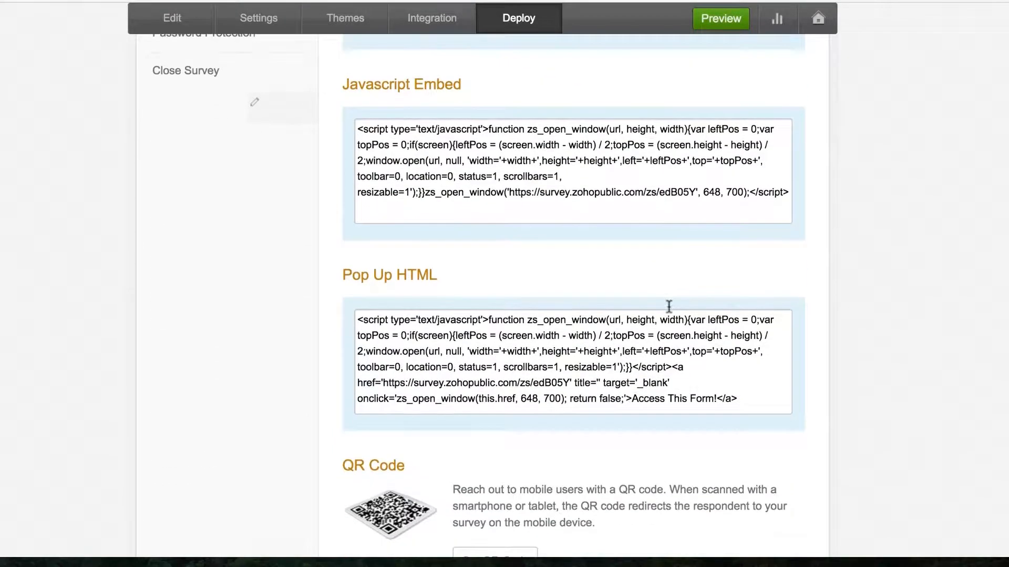
pyautogui.scroll(-2, 668, 306)
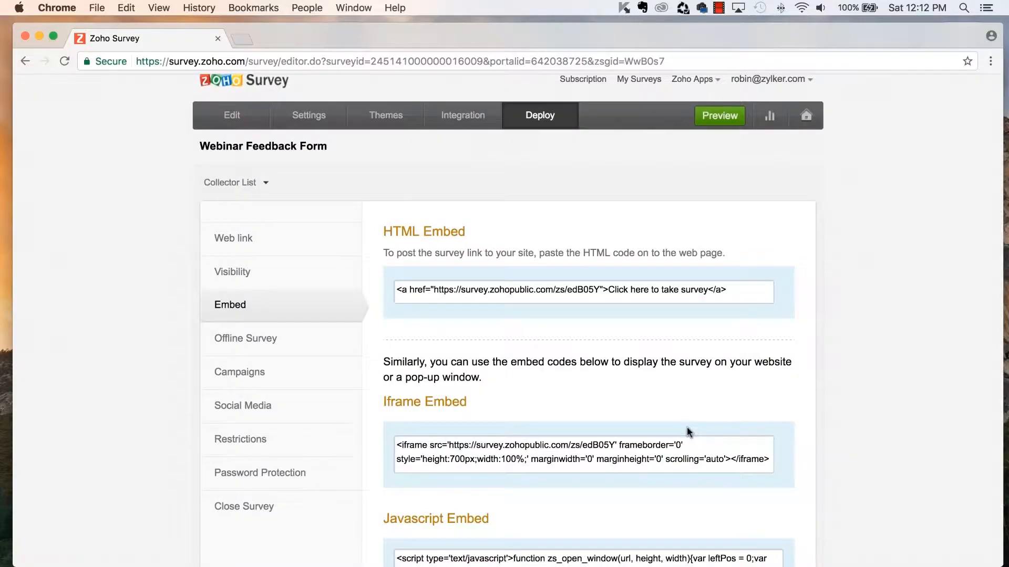
pyautogui.click(237, 339)
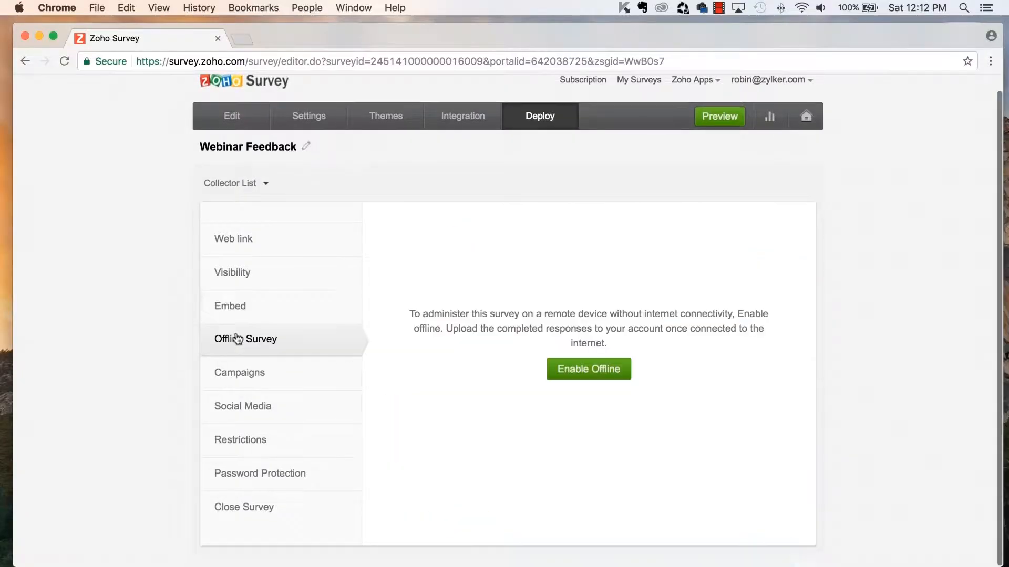
# - Enable offline mode for the survey with a password
pyautogui.click(560, 370)
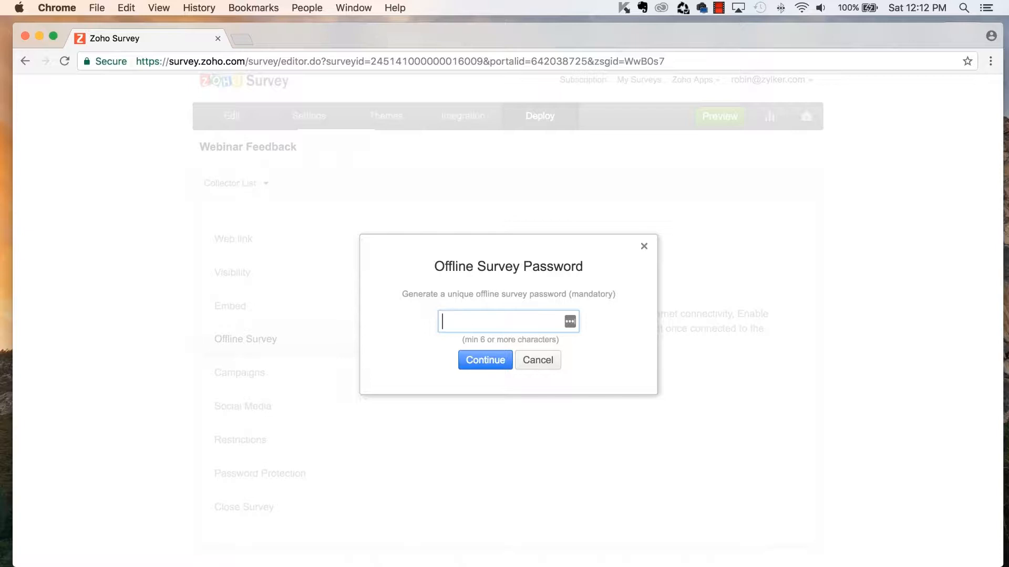
pyautogui.write('********')
pyautogui.click(486, 368)
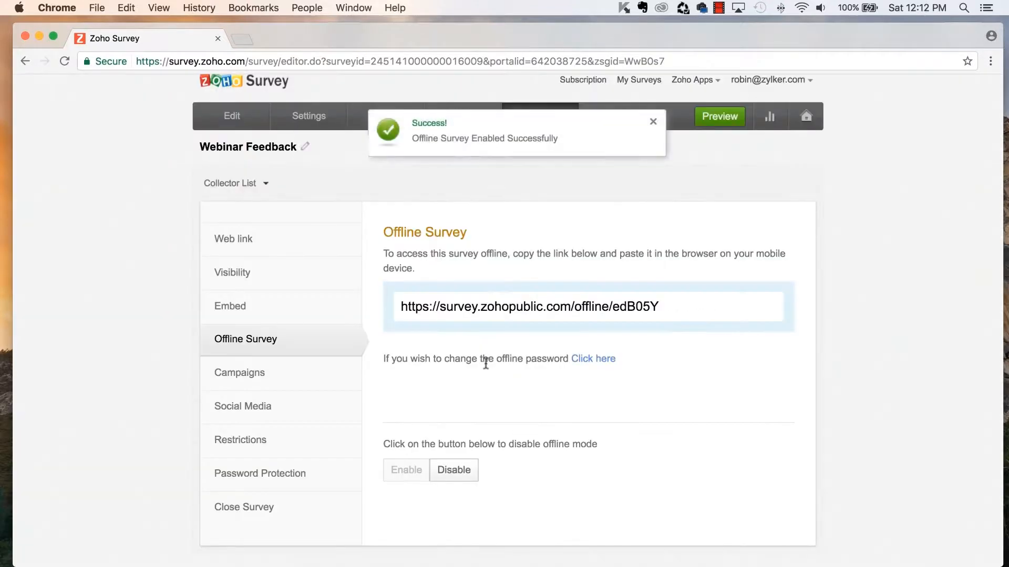
# - Open the survey's offline link in a new browser tab
pyautogui.click(574, 314)
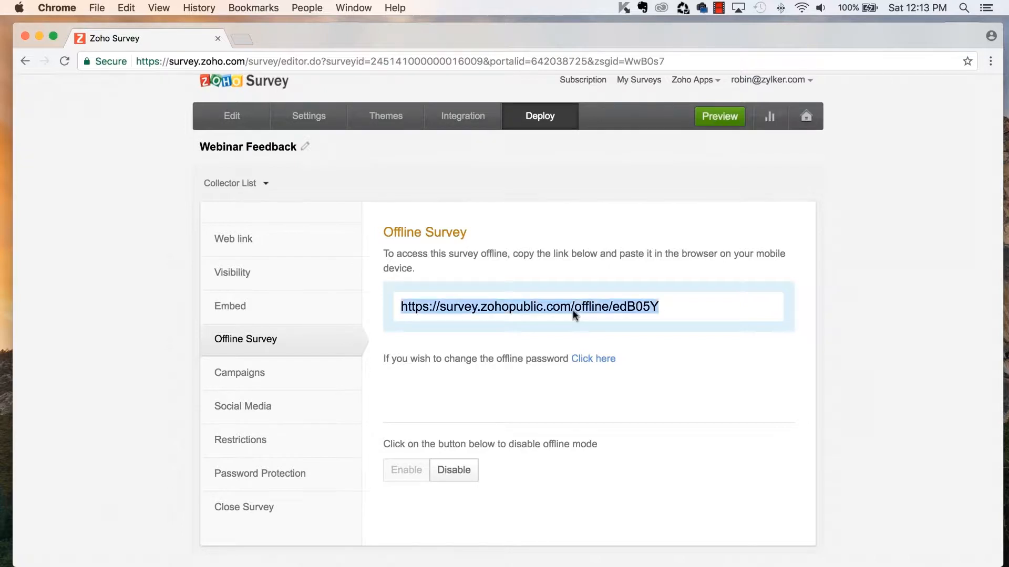
pyautogui.rightClick(574, 314)
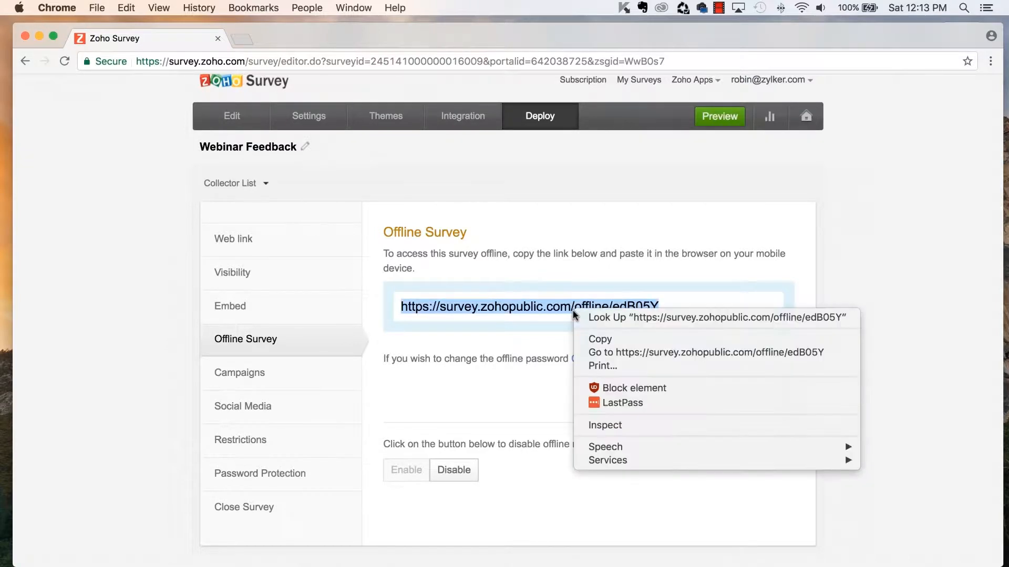
pyautogui.click(601, 345)
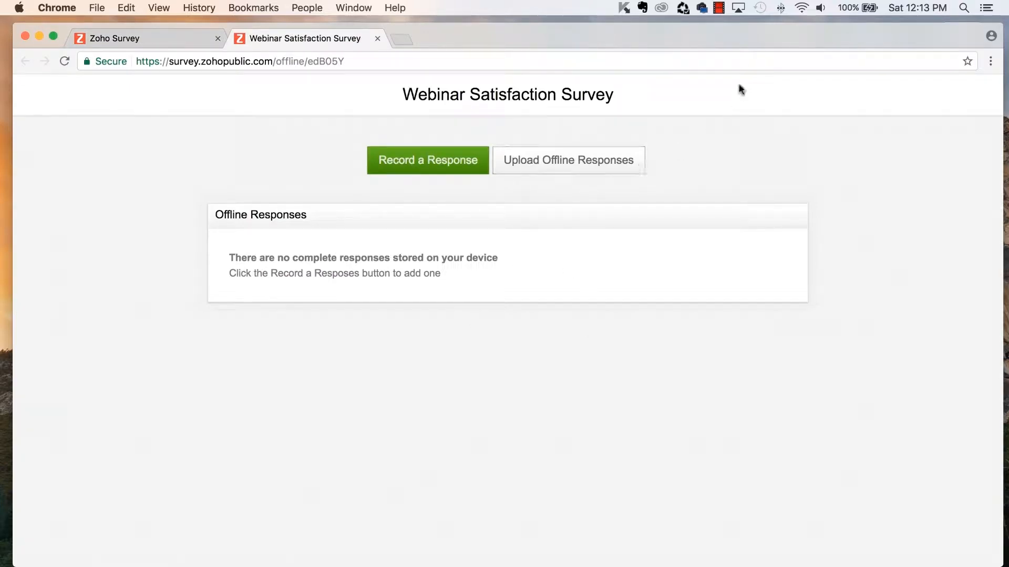
# - Turn Wi-Fi off and start recording a new offline response
pyautogui.click(801, 7)
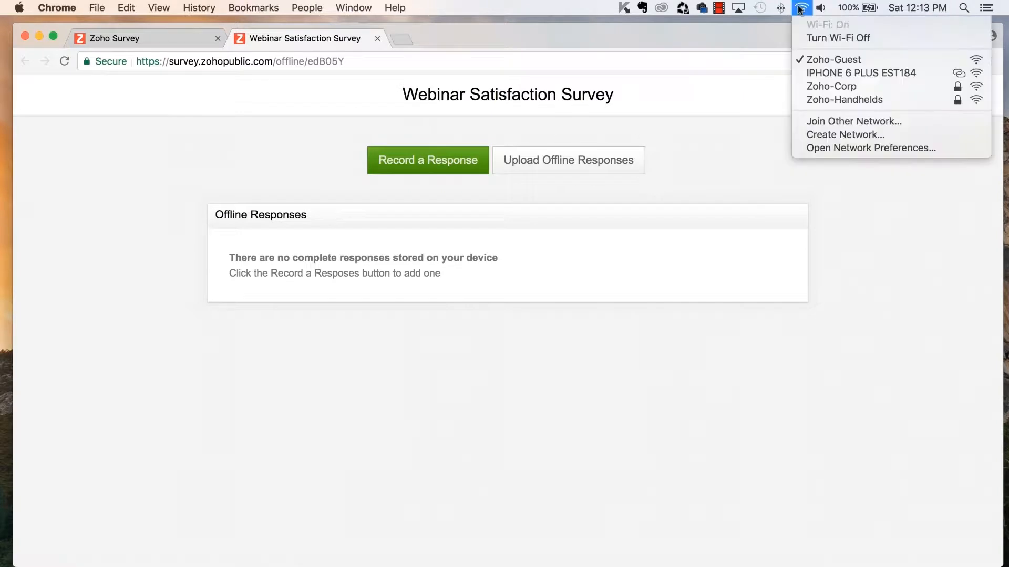
pyautogui.click(803, 35)
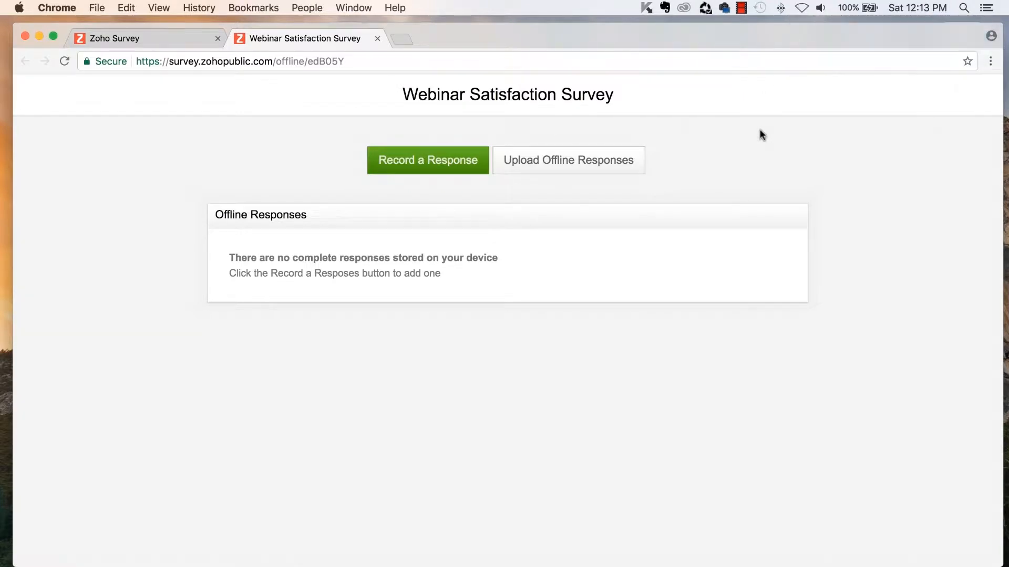
pyautogui.click(438, 162)
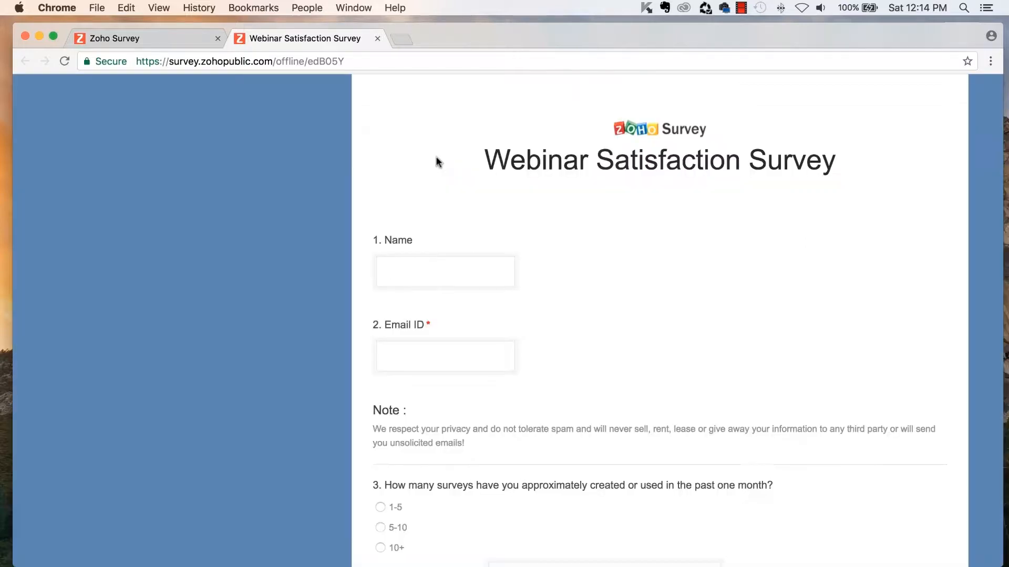
pyautogui.scroll(-1, 765, 258)
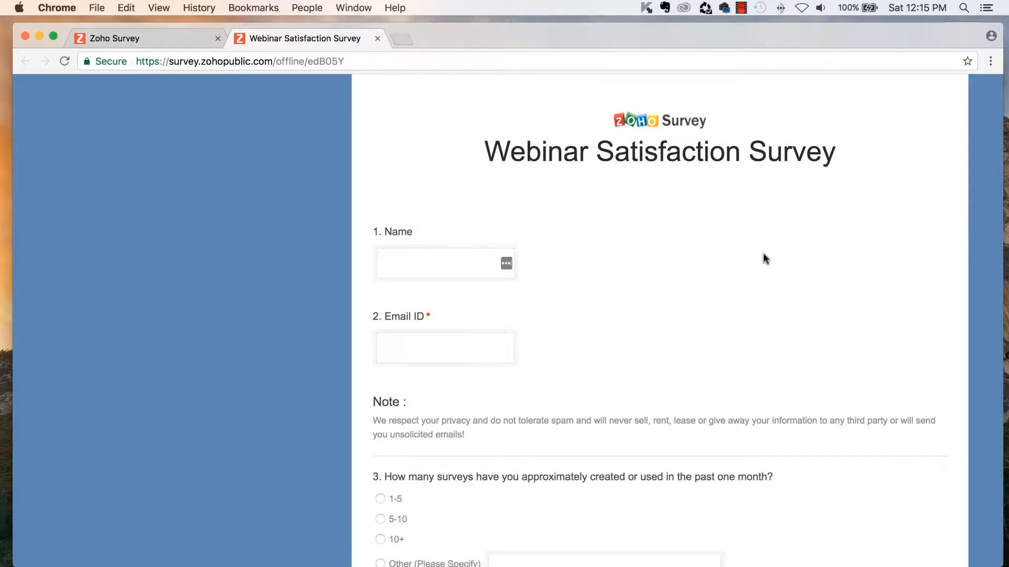
pyautogui.scroll(1, 676, 299)
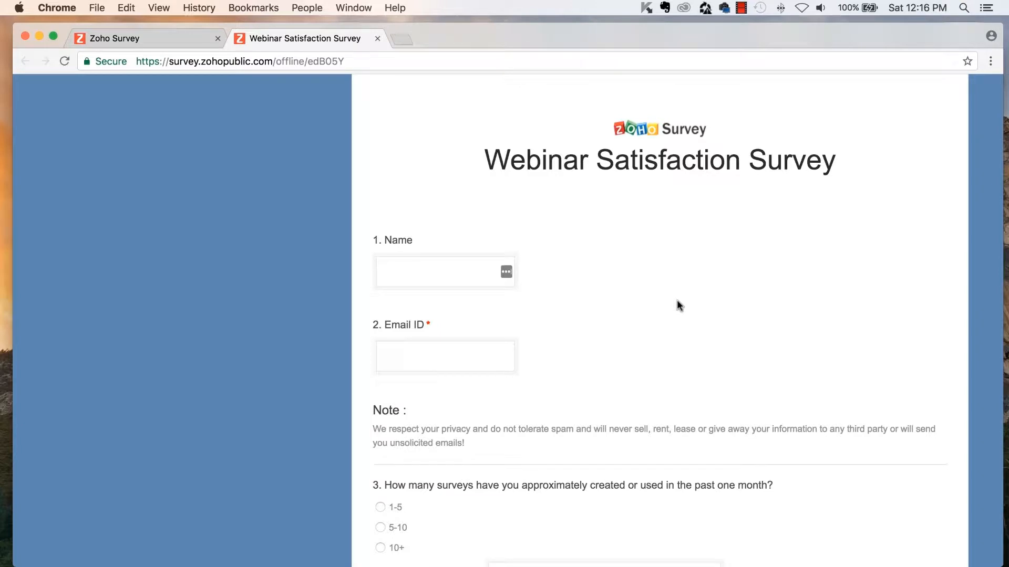
# - Fill in the respondent's name and email address
pyautogui.click(457, 275)
pyautogui.scroll(-1, 457, 275)
pyautogui.write('Demo')
pyautogui.press('Tab')
pyautogui.write('demo')
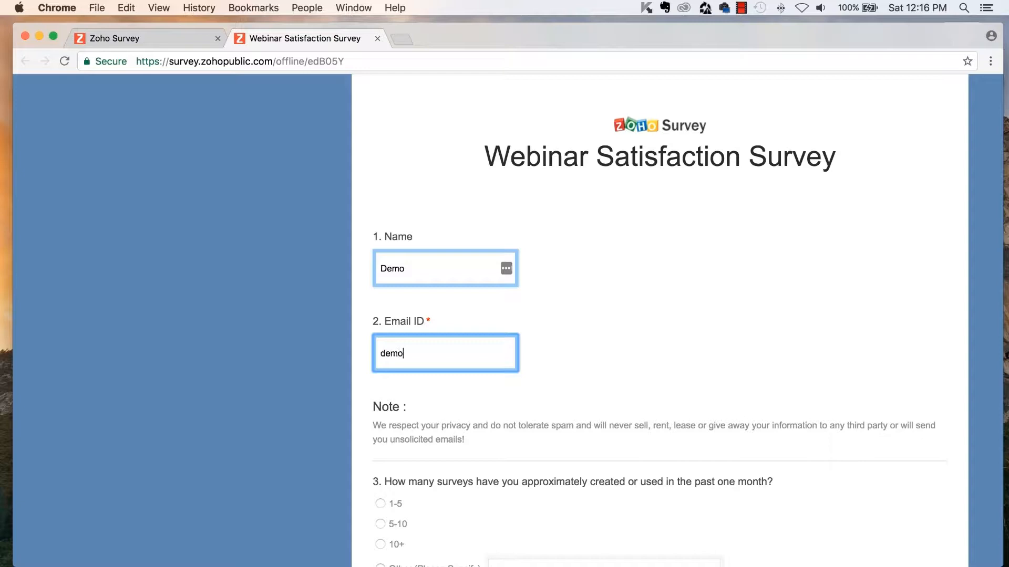
pyautogui.write('@demo.com')
pyautogui.scroll(-5, 457, 279)
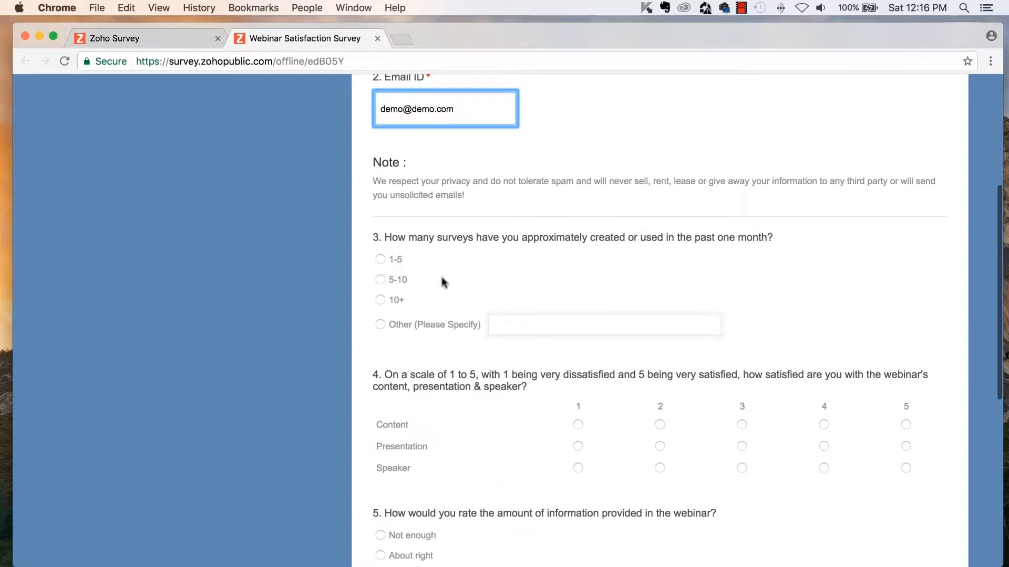
# - Answer 10+, rate Content, Presentation and Speaker 5, pick About right, and rate satisfaction 10
pyautogui.click(380, 300)
pyautogui.scroll(-1, 383, 300)
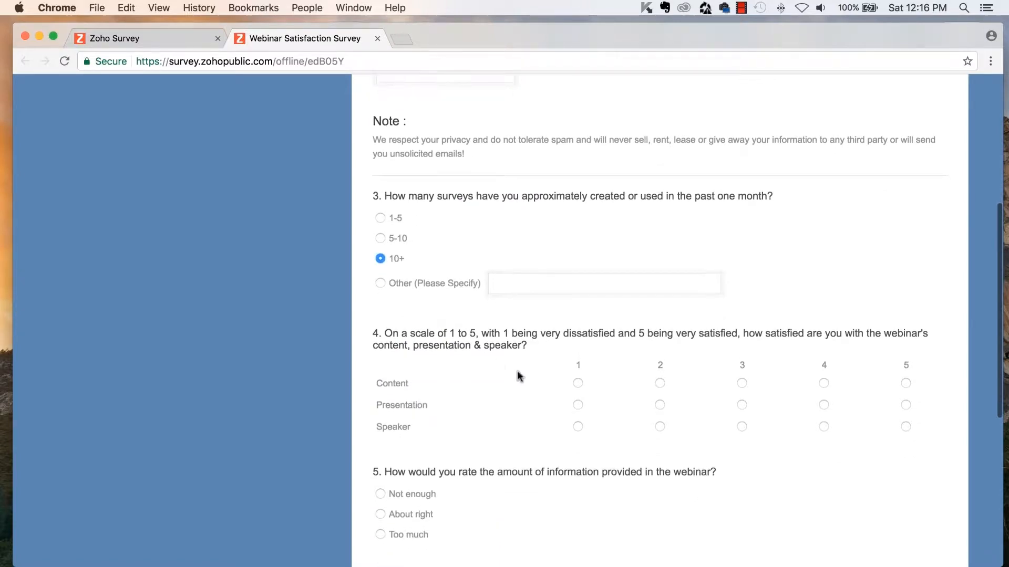
pyautogui.click(905, 383)
pyautogui.click(906, 404)
pyautogui.click(906, 426)
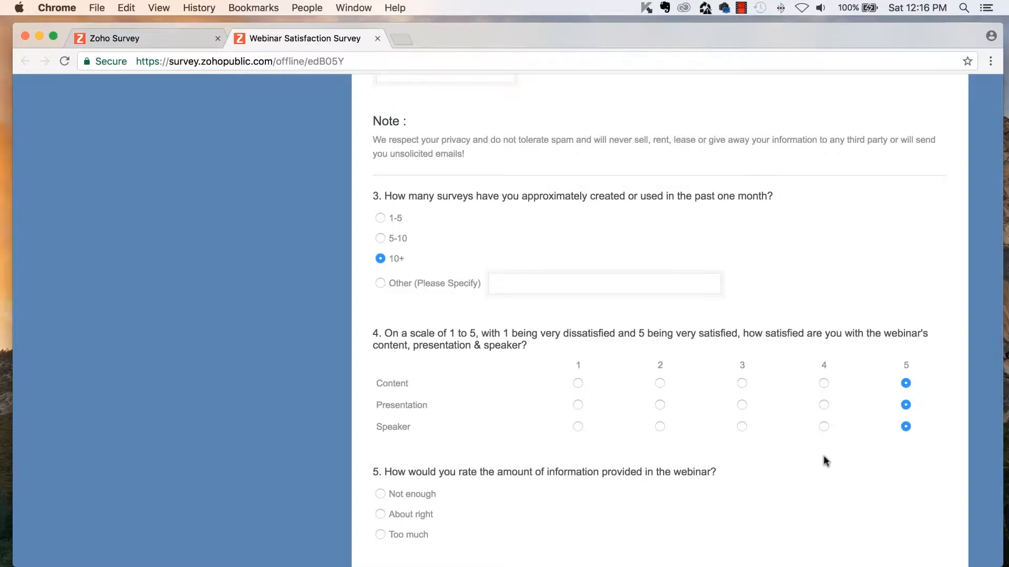
pyautogui.scroll(-2, 824, 455)
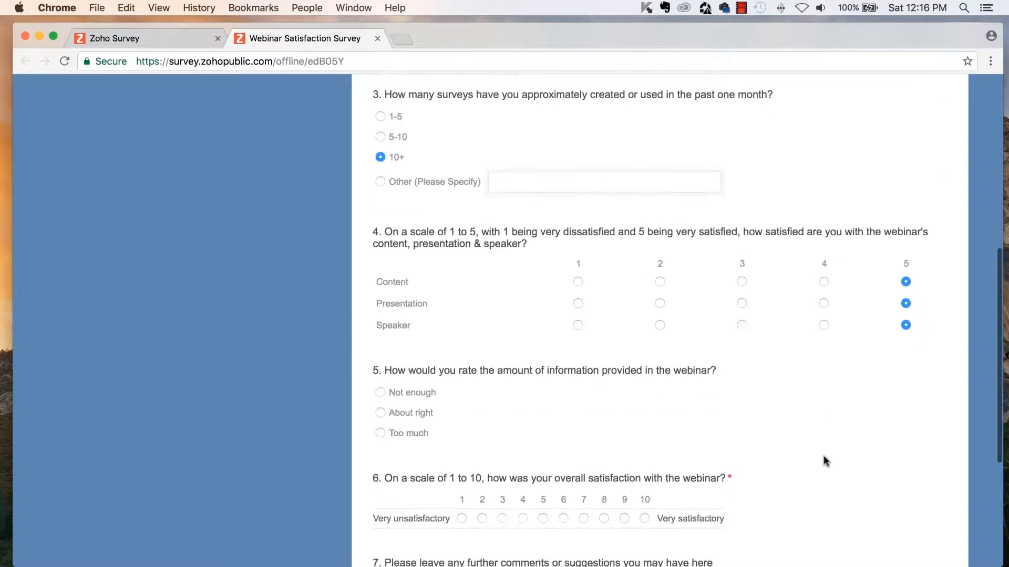
pyautogui.click(381, 413)
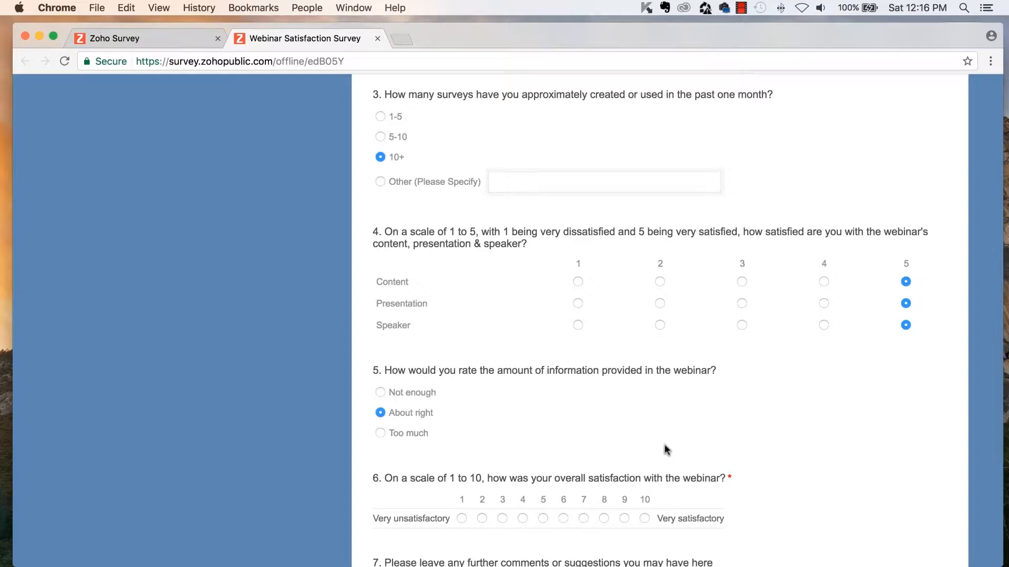
pyautogui.scroll(-1, 666, 450)
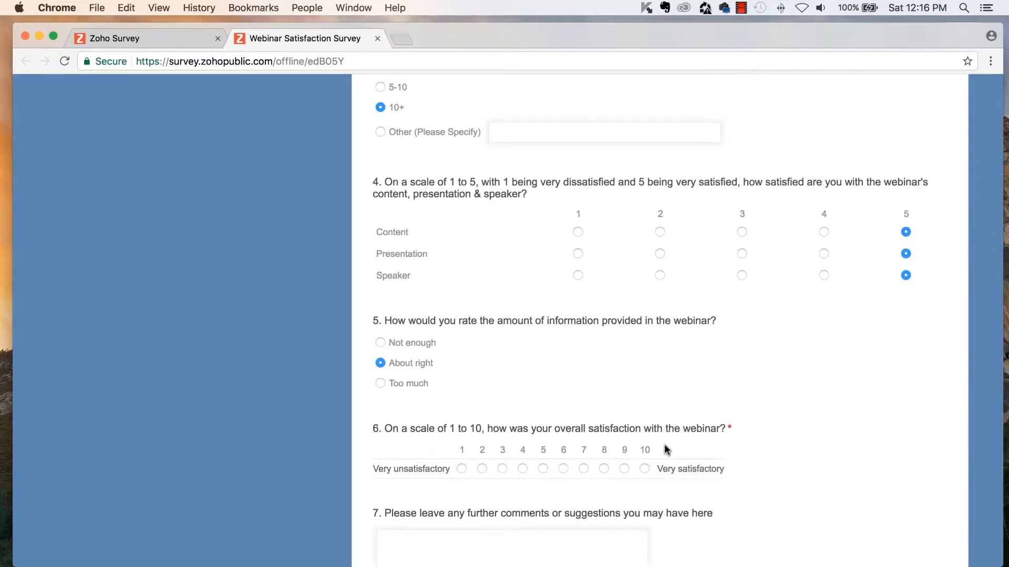
pyautogui.click(645, 469)
# - Enter 'Demo' as the question 7 comment and submit the response
pyautogui.scroll(-3, 720, 493)
pyautogui.scroll(-3, 717, 492)
pyautogui.click(578, 435)
pyautogui.write('Demo')
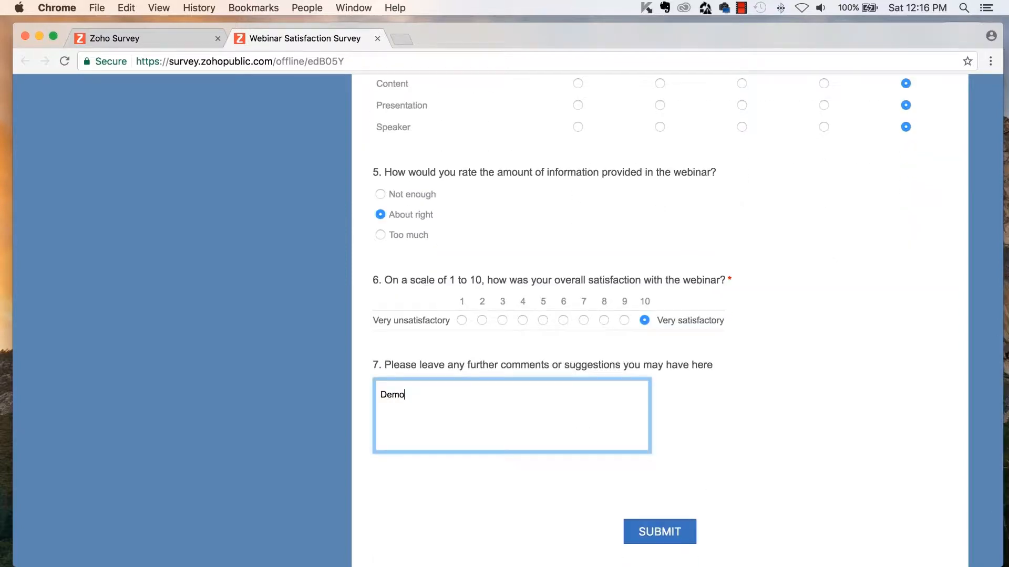
pyautogui.click(663, 538)
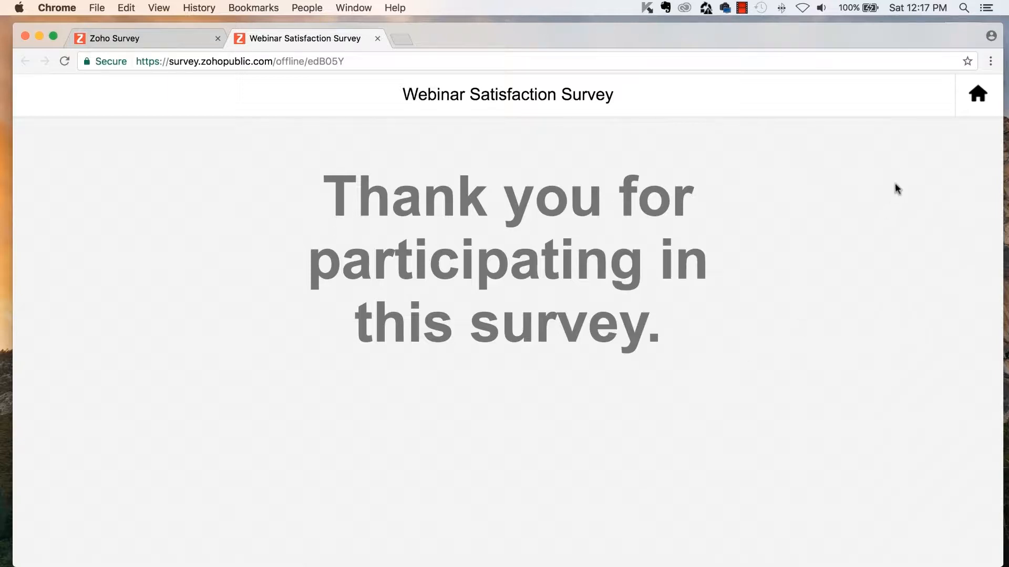
# - Return to the offline home page, switch Wi-Fi back on, and start uploading the stored offline response
pyautogui.click(962, 112)
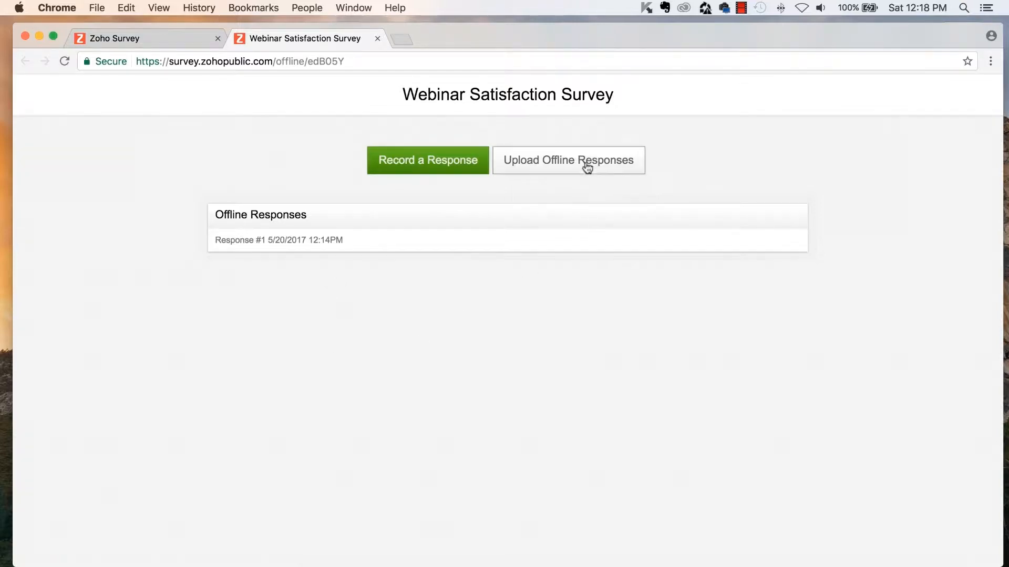
pyautogui.click(801, 7)
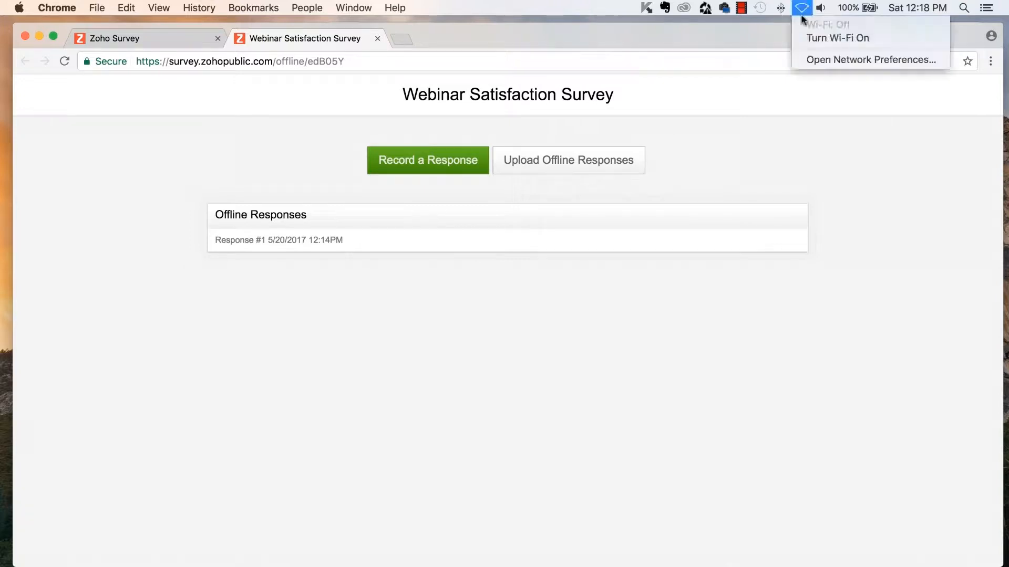
pyautogui.click(798, 37)
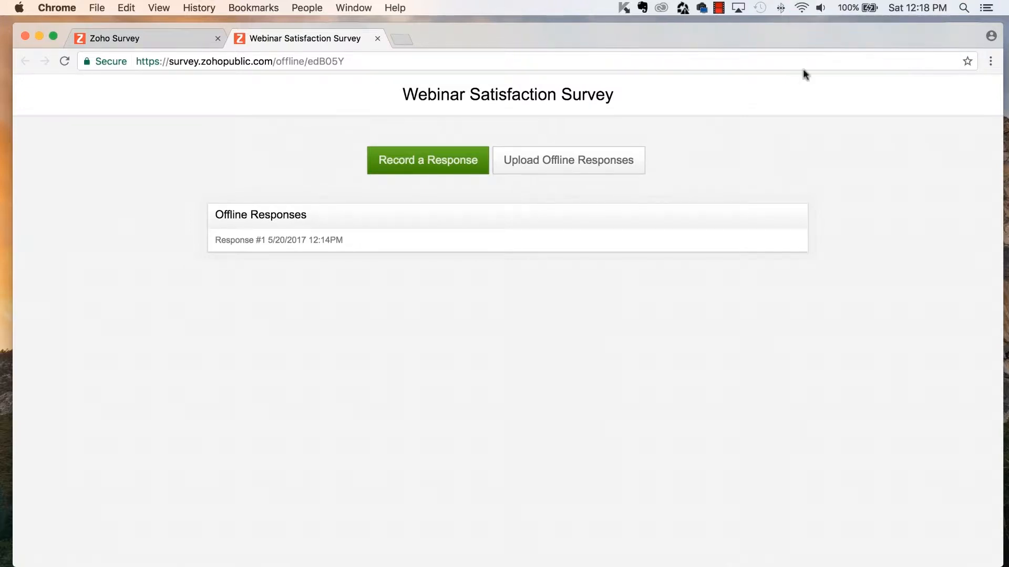
pyautogui.click(559, 165)
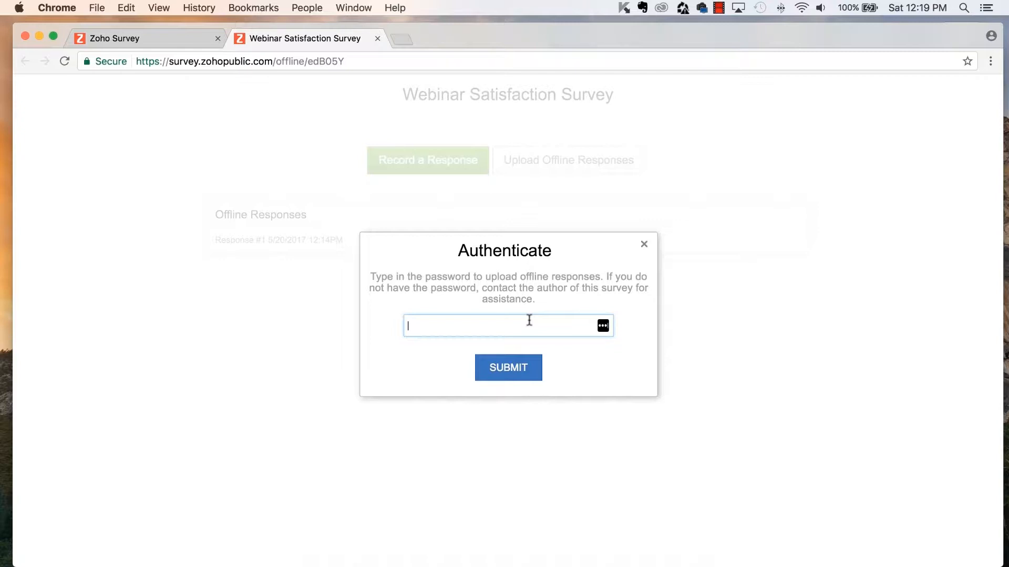
# - Enter the offline password in the Authenticate dialog and submit it to upload the stored response
pyautogui.write('••••••••')
pyautogui.click(514, 368)
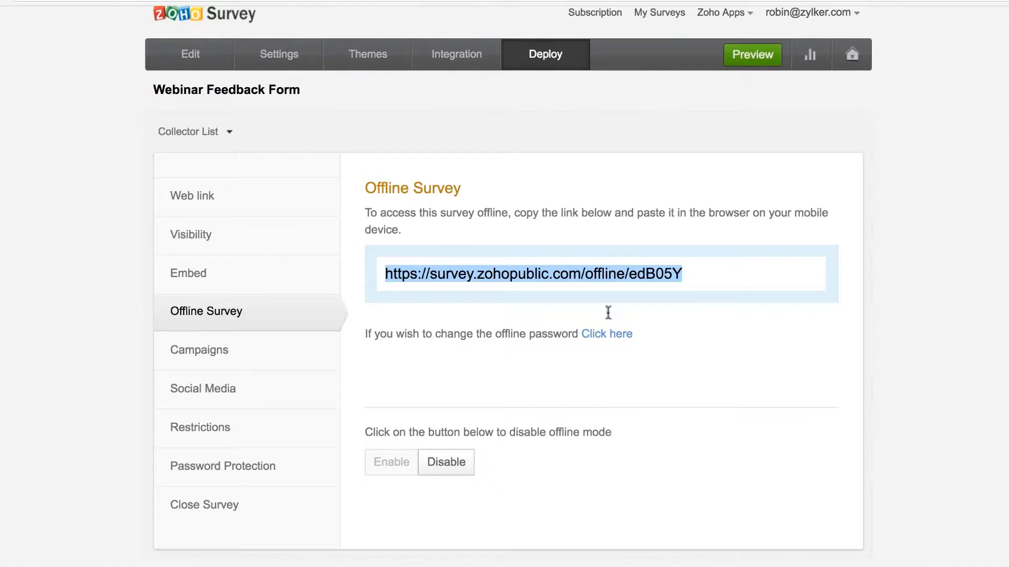
# - Open the Campaigns deploy page for Zoho Campaigns or MailChimp distribution
pyautogui.click(224, 354)
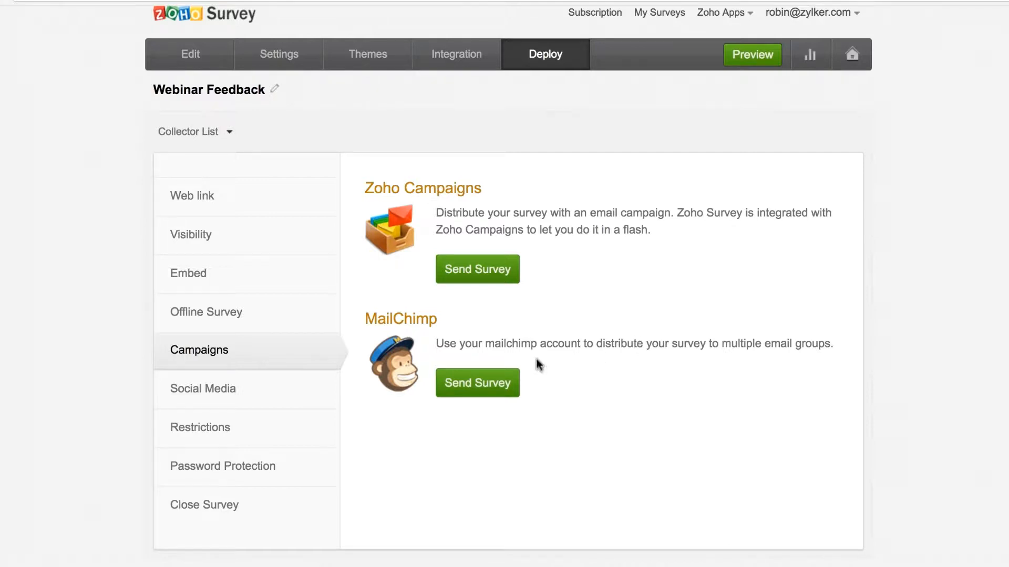
# - Open the Social Media deploy page for embedding the survey in a Facebook page tab
pyautogui.click(243, 398)
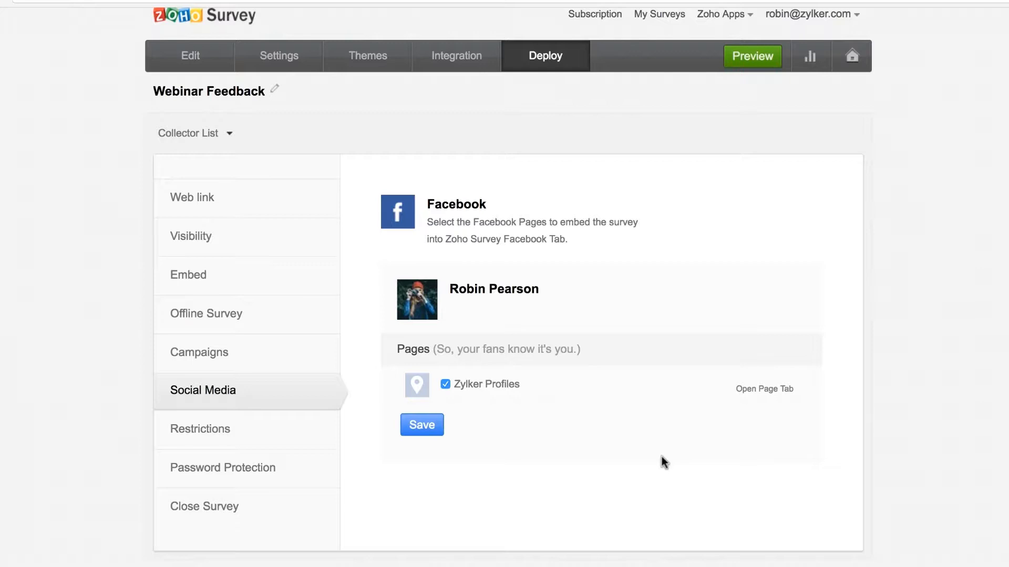
# - Open the Restrictions page with cutoff date, maximum responses and duplicate-prevention settings
pyautogui.click(214, 439)
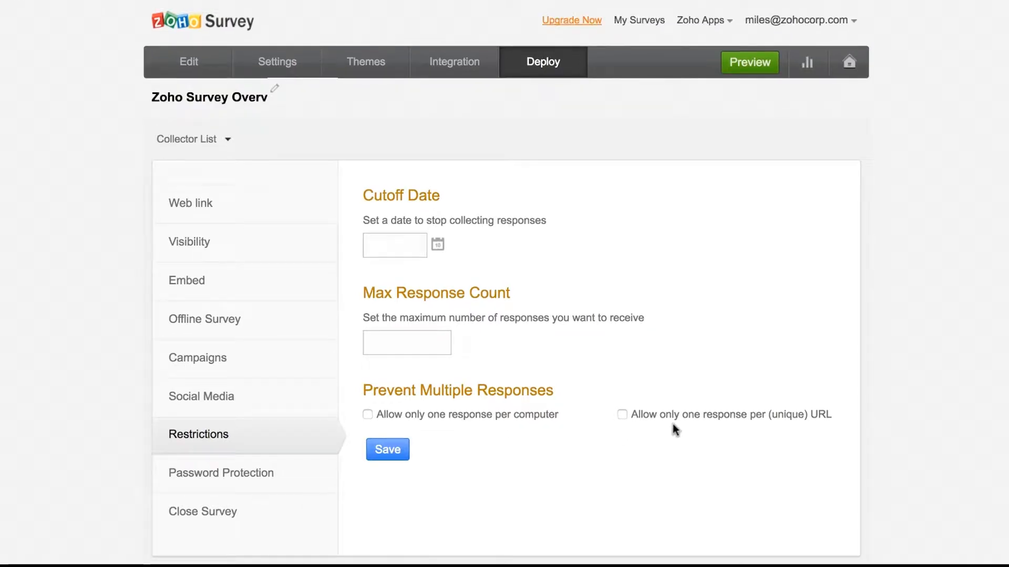
# - Allow one response per unique URL with parameter 'name', save the restrictions, and open a new tab
pyautogui.click(625, 414)
pyautogui.scroll(-2, 623, 411)
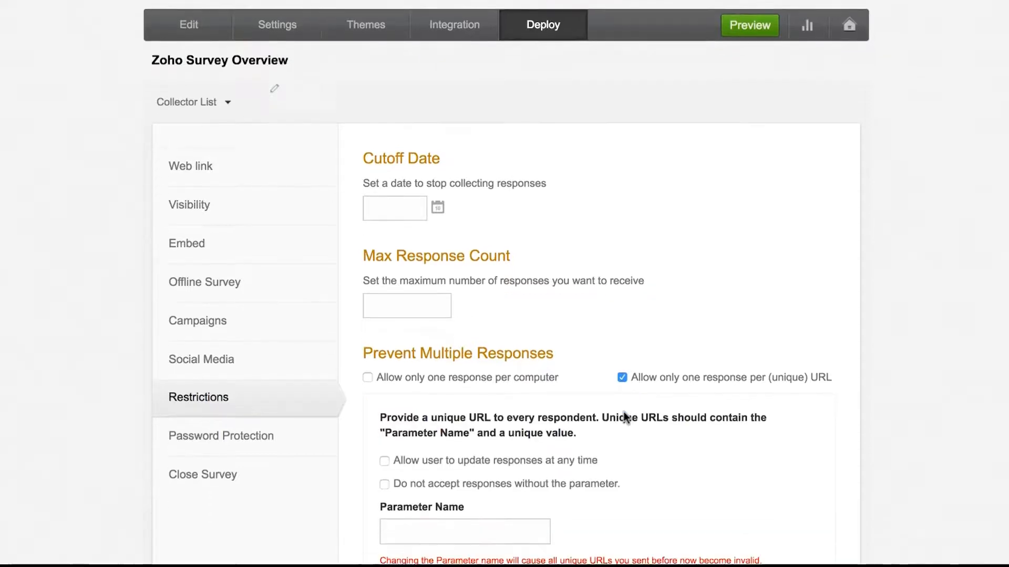
pyautogui.click(524, 457)
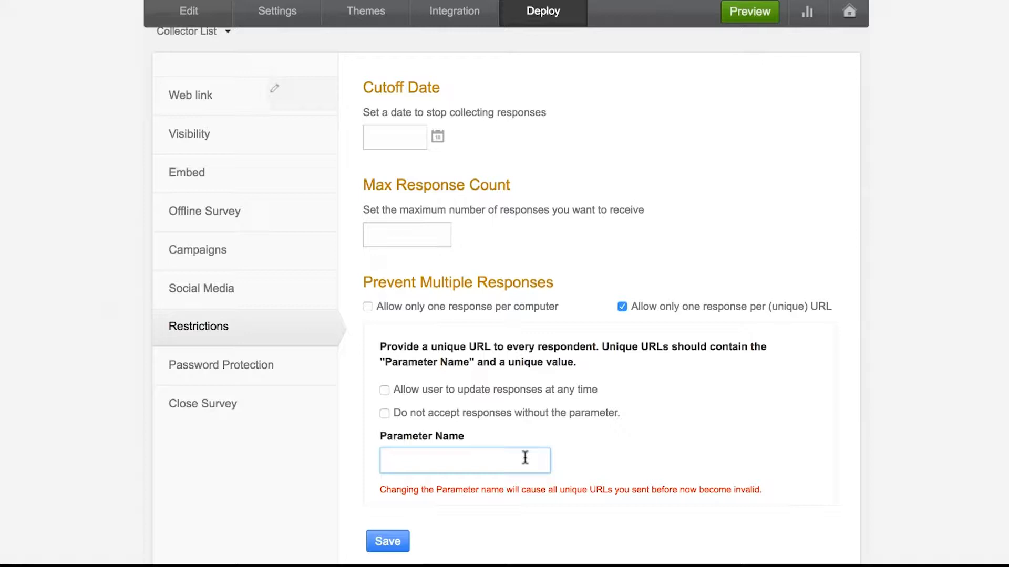
pyautogui.write('name')
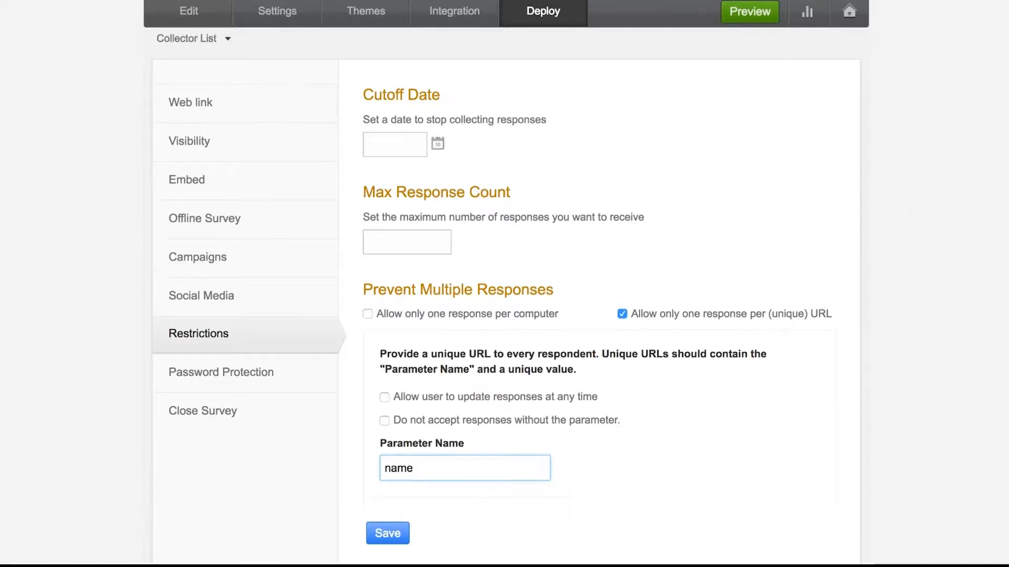
pyautogui.click(375, 534)
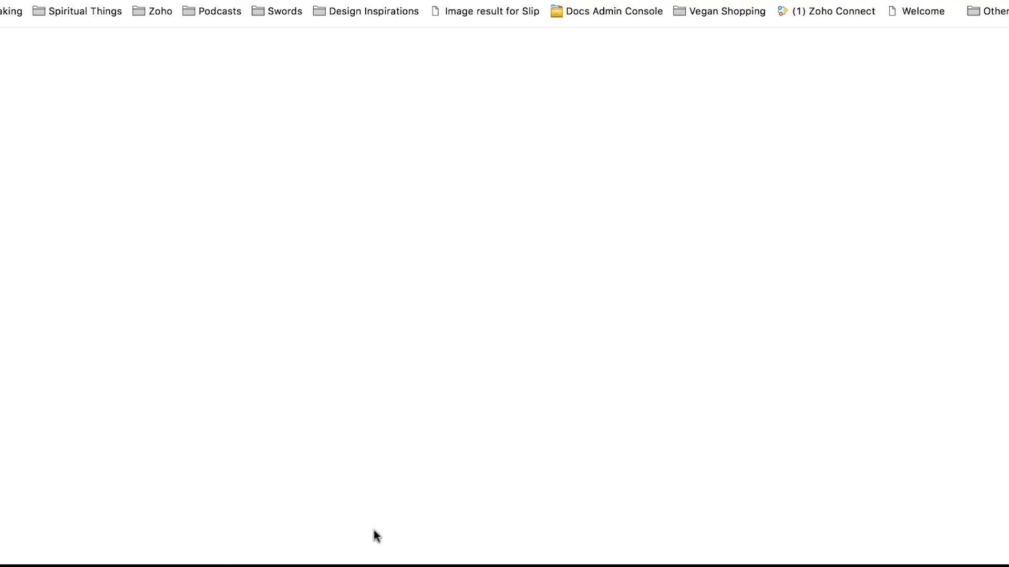
pyautogui.write('https://survey.zohopublic.com/zs/N1B5GV')
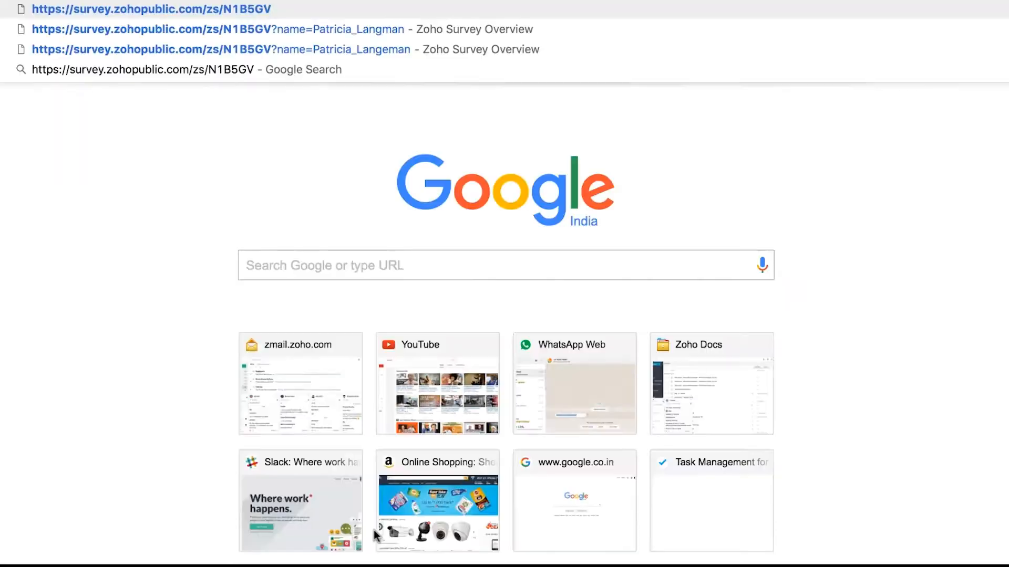
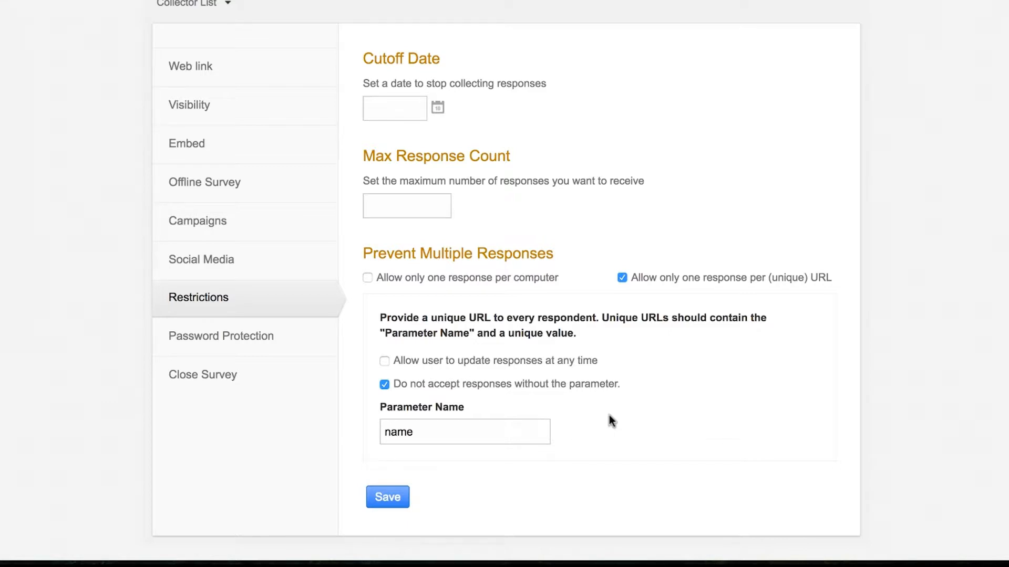
# - Save the unique-URL restrictions, check the visibility options, and open the Password Protection settings
pyautogui.click(398, 498)
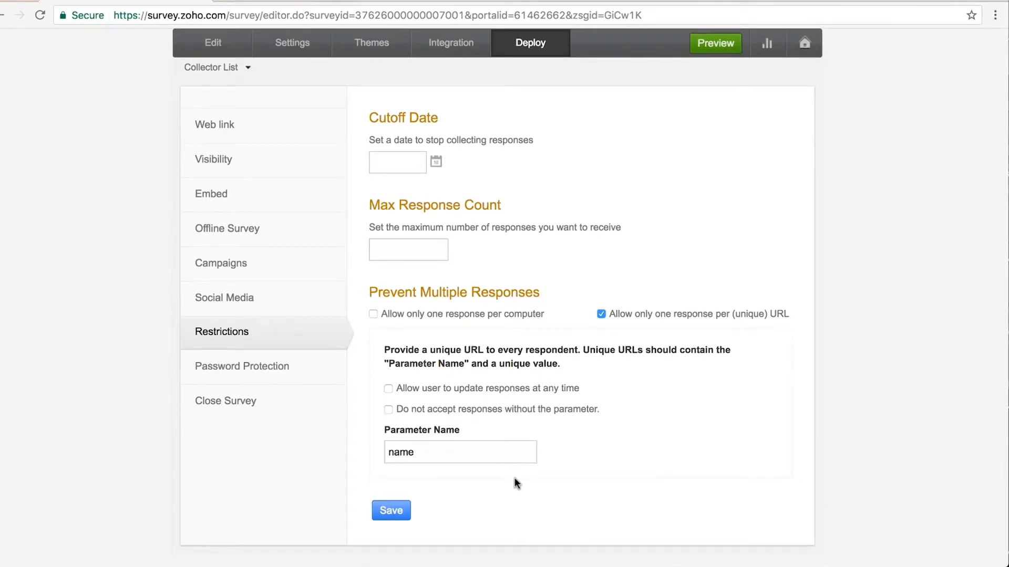
pyautogui.click(231, 166)
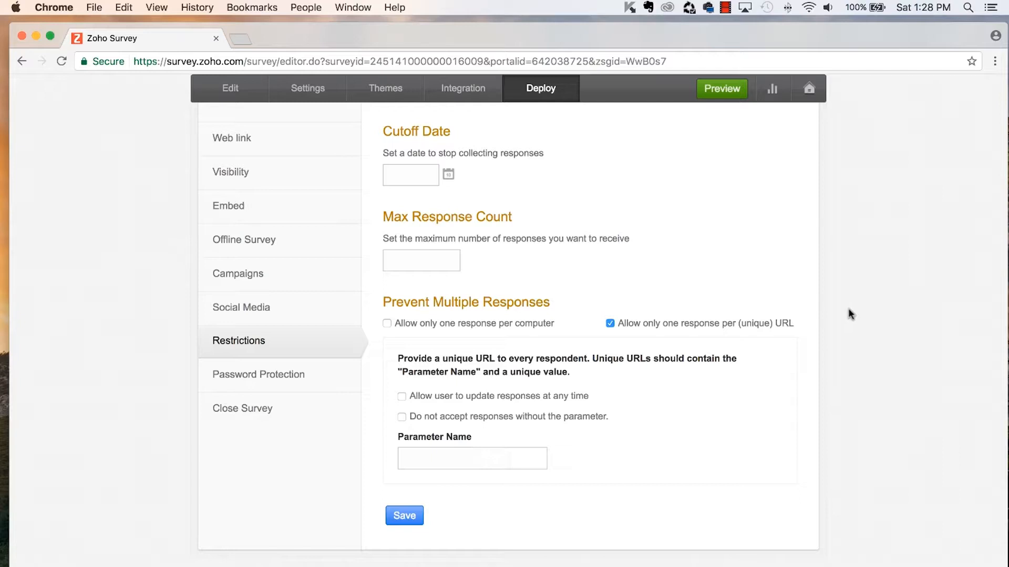
pyautogui.click(306, 376)
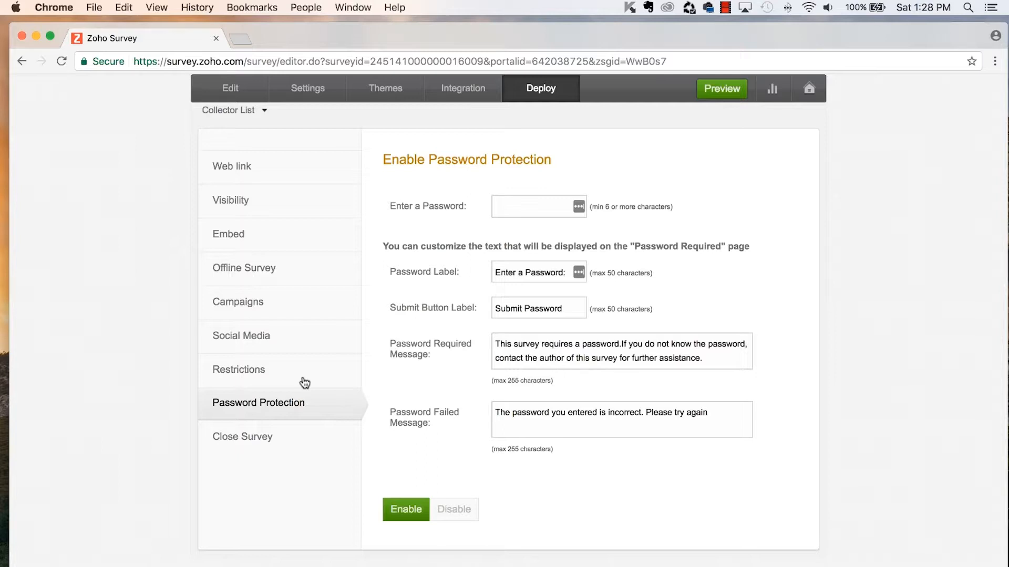
# - Enter a survey password, enable password protection, and go to the Close Survey page
pyautogui.click(529, 206)
pyautogui.write('********')
pyautogui.click(394, 511)
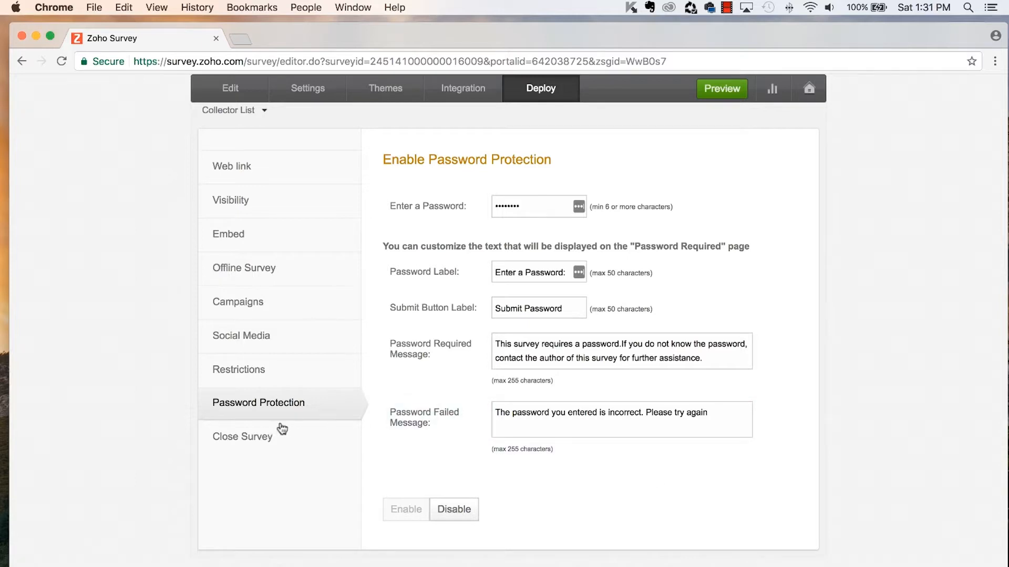
pyautogui.click(266, 439)
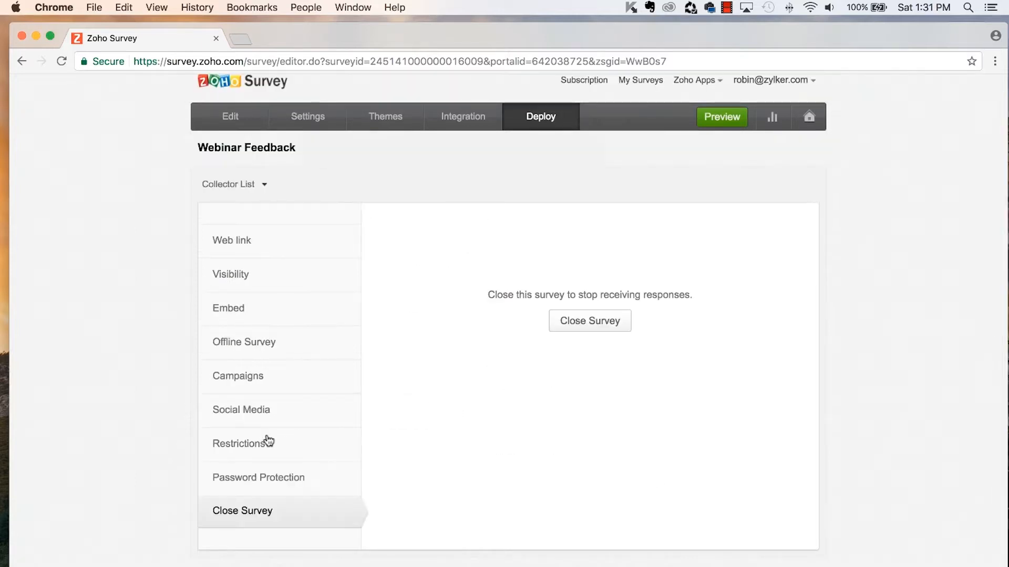
# - Close the Webinar Feedback survey and confirm that it stops collecting responses
pyautogui.click(604, 325)
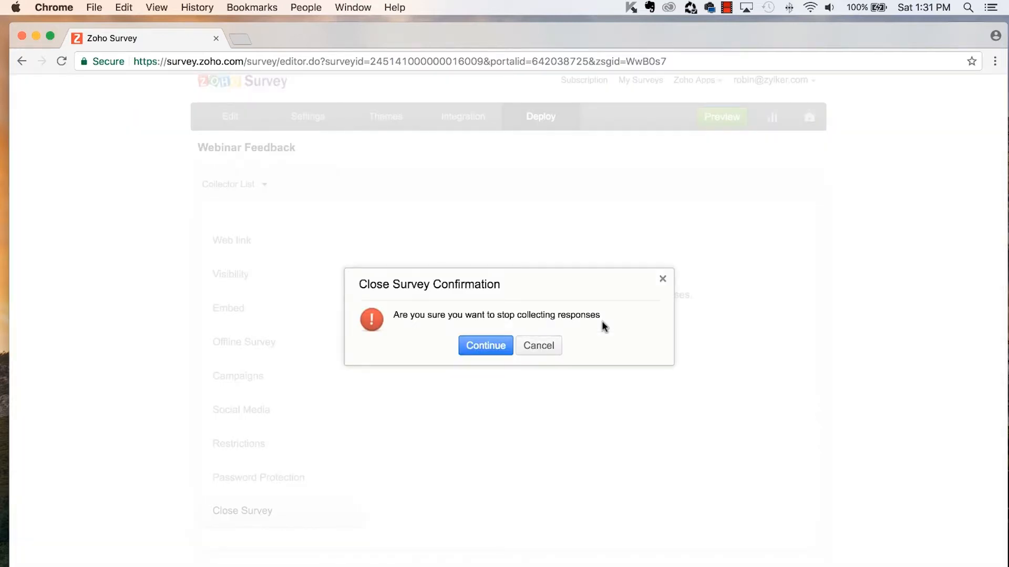
pyautogui.click(480, 346)
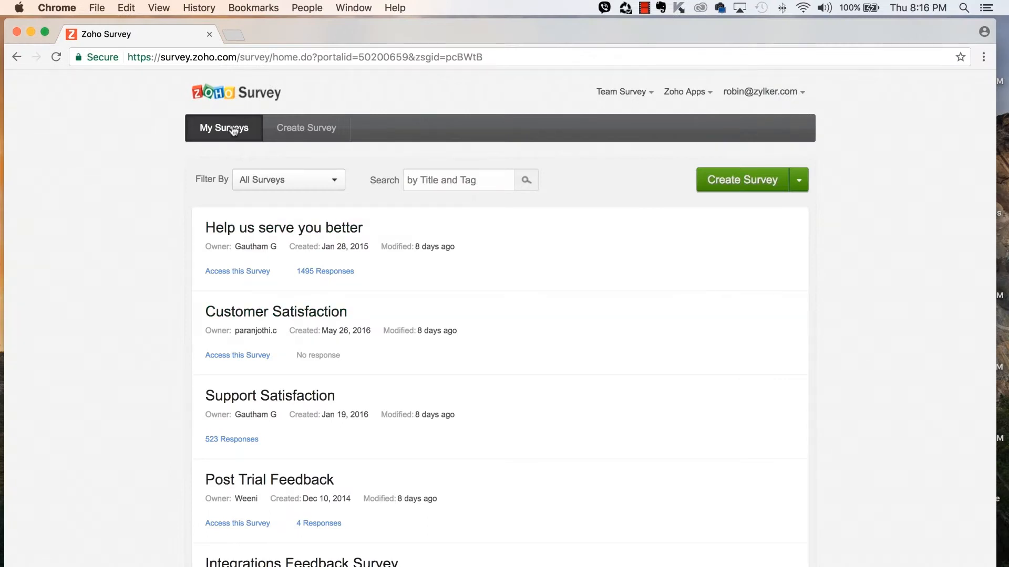
# - Open the 'Help us serve you better' reports summary (1495 responses) and review the Report type list
pyautogui.moveTo(419, 232)
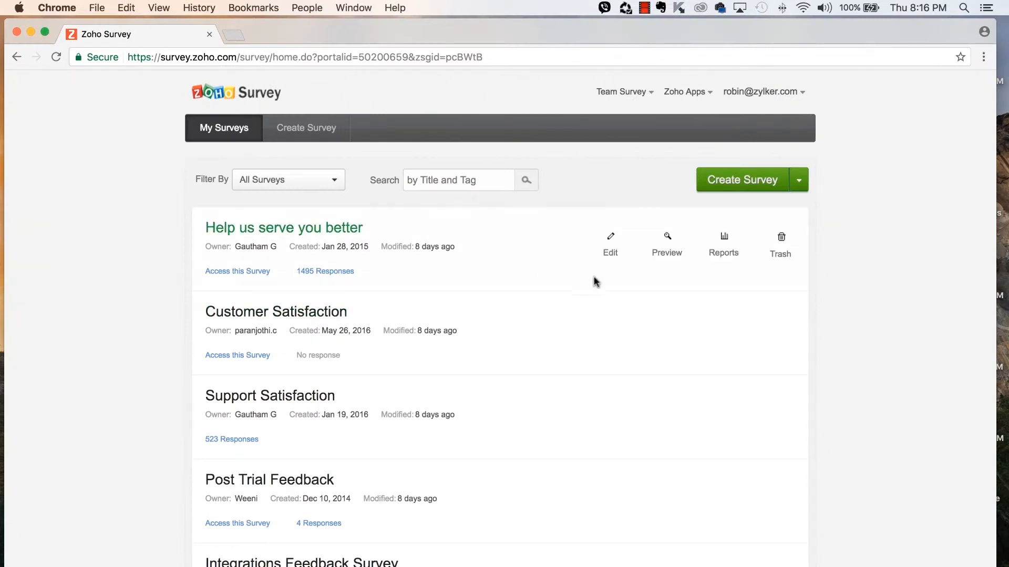
pyautogui.click(727, 254)
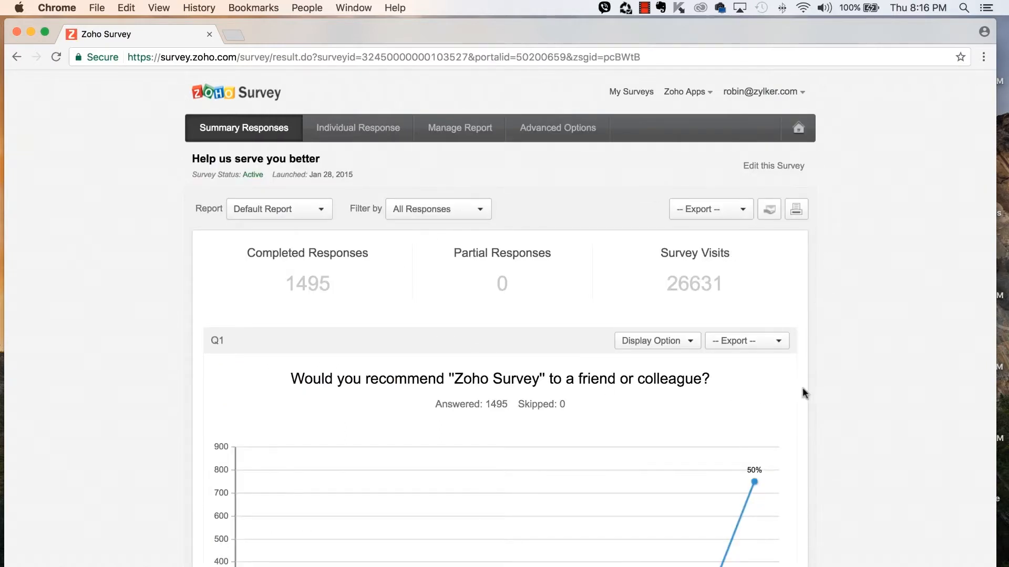
pyautogui.scroll(-10, 804, 387)
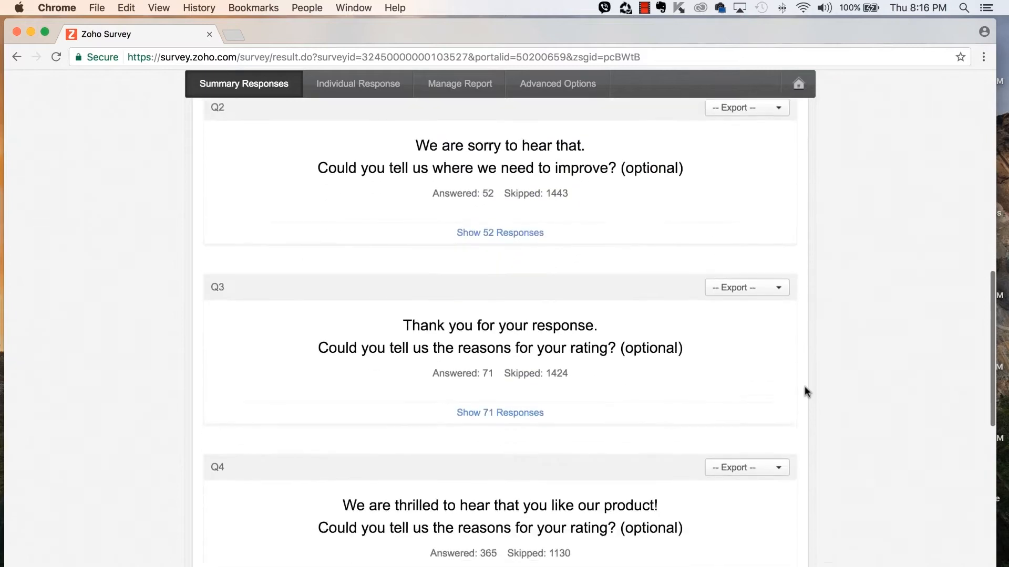
pyautogui.scroll(10, 803, 387)
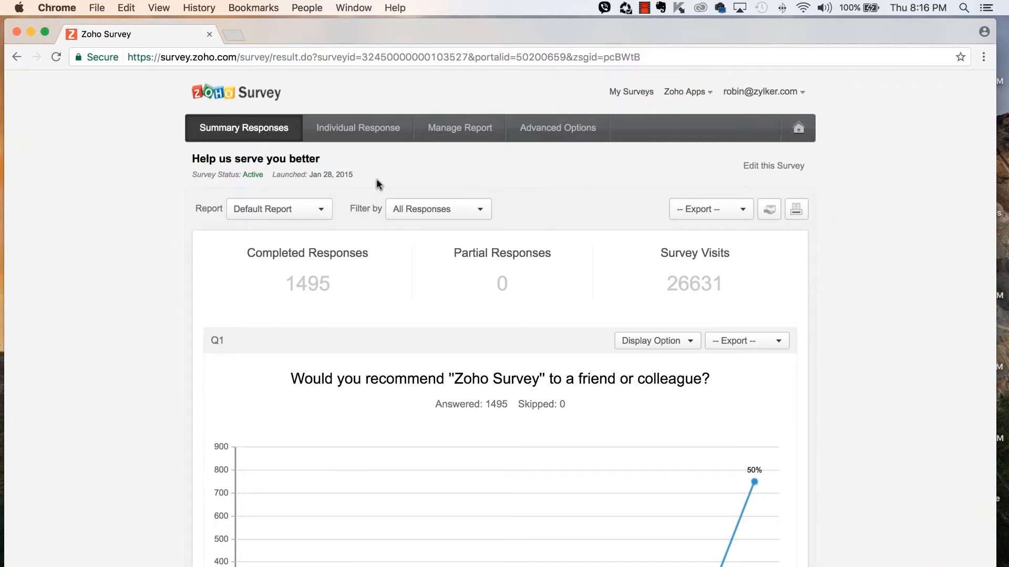
pyautogui.click(314, 211)
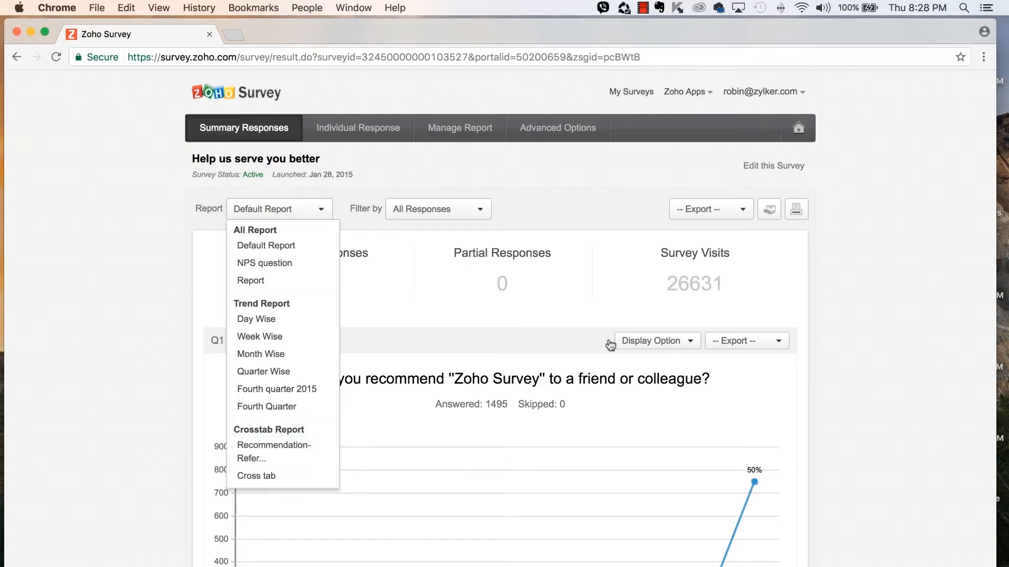
# - Check the 26631 visits and 1495 completed counts and the filter list, keeping All Responses
pyautogui.doubleClick(693, 286)
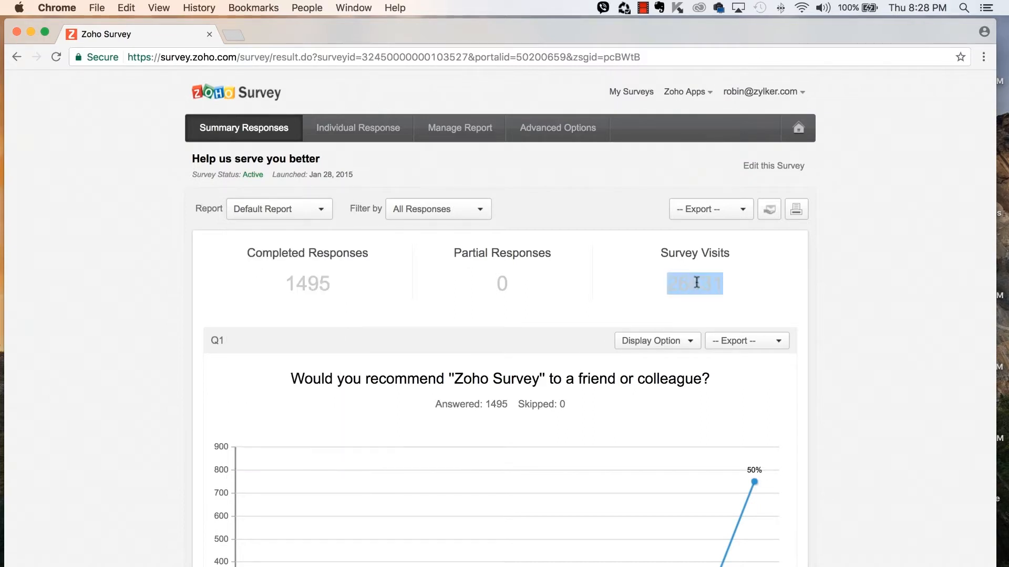
pyautogui.doubleClick(298, 274)
pyautogui.click(392, 295)
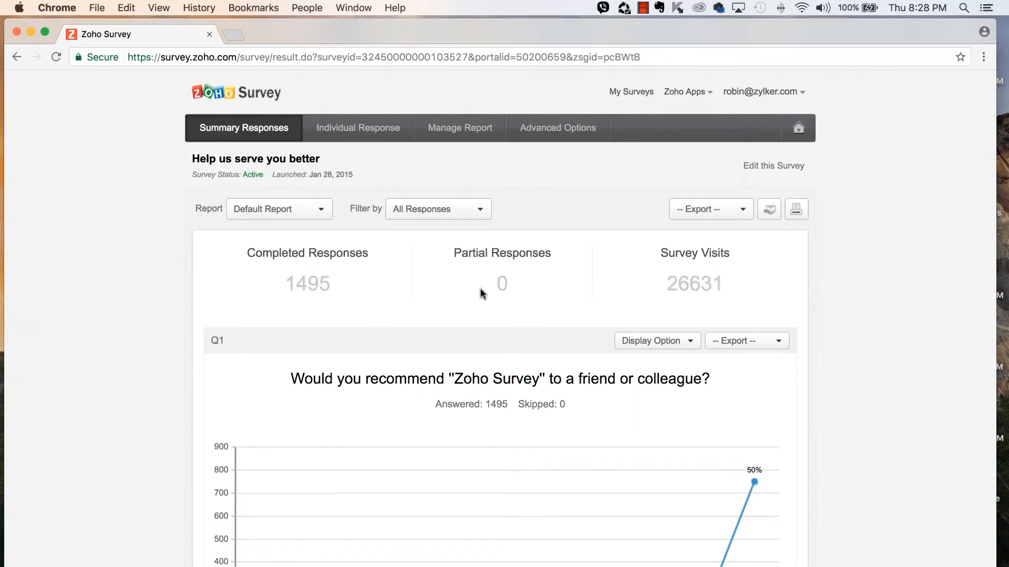
pyautogui.click(466, 215)
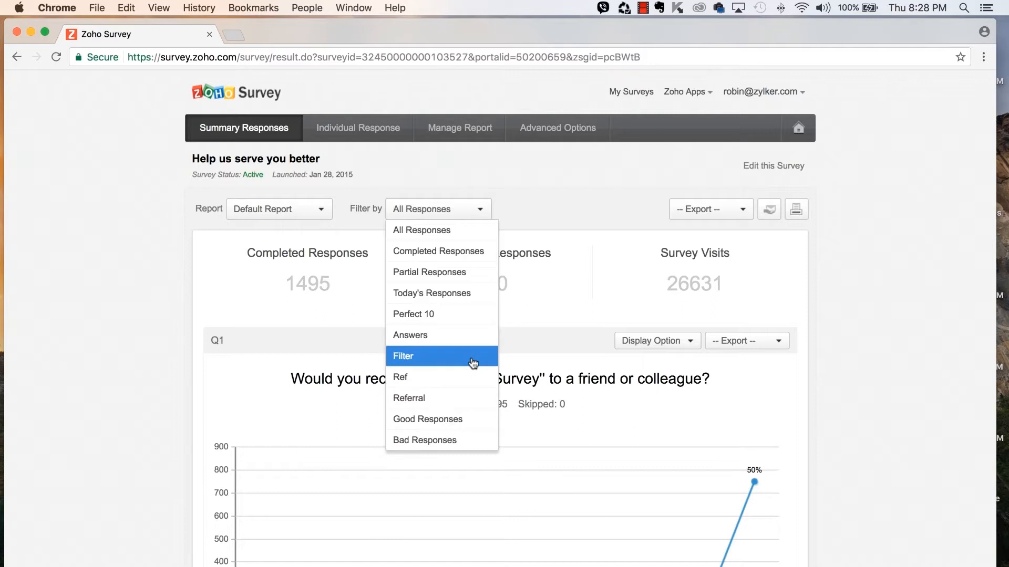
pyautogui.click(561, 310)
# - Set Q1's Display Option to Show Data & Stats Only
pyautogui.scroll(-4, 567, 367)
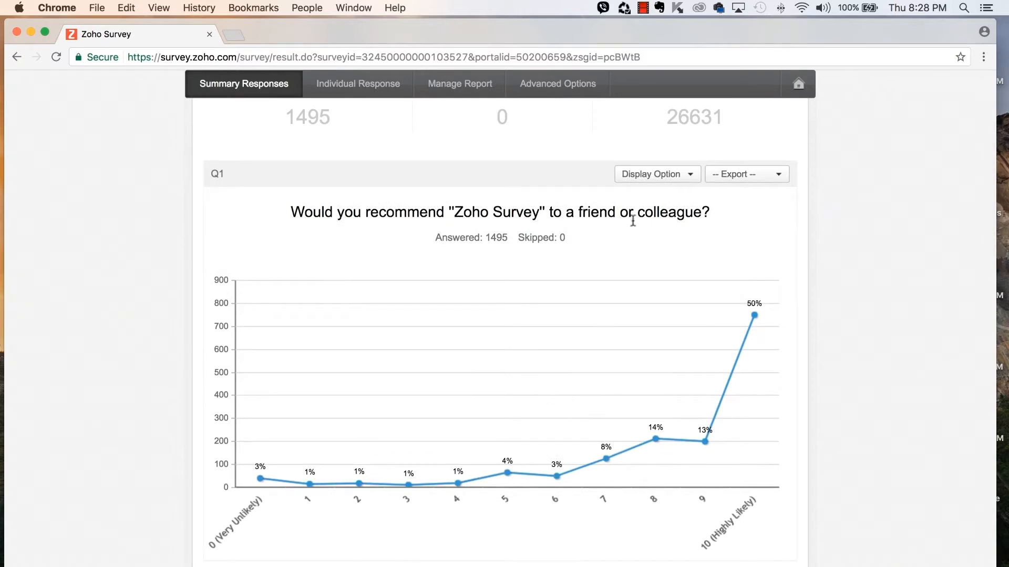
pyautogui.click(651, 179)
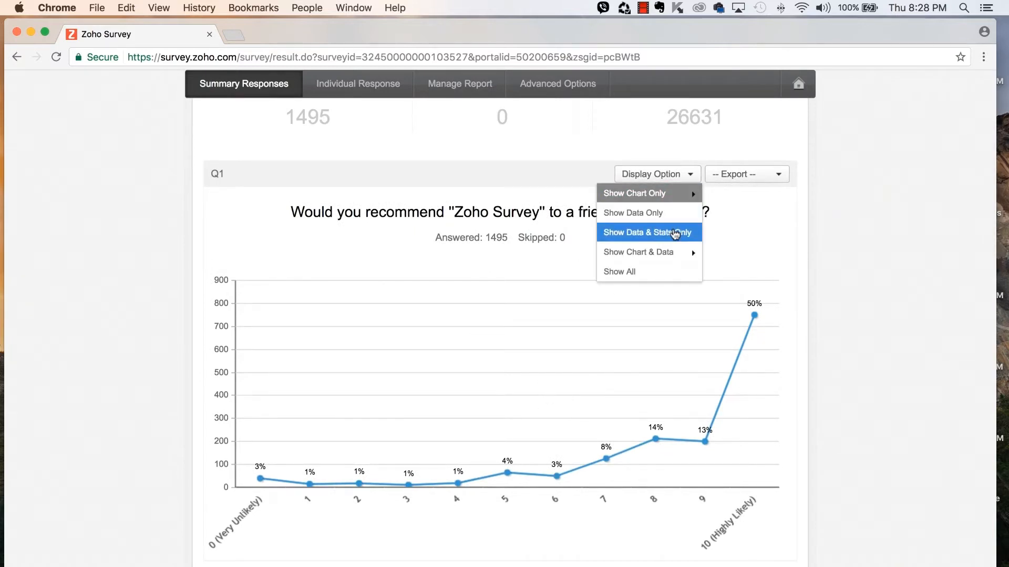
pyautogui.click(675, 232)
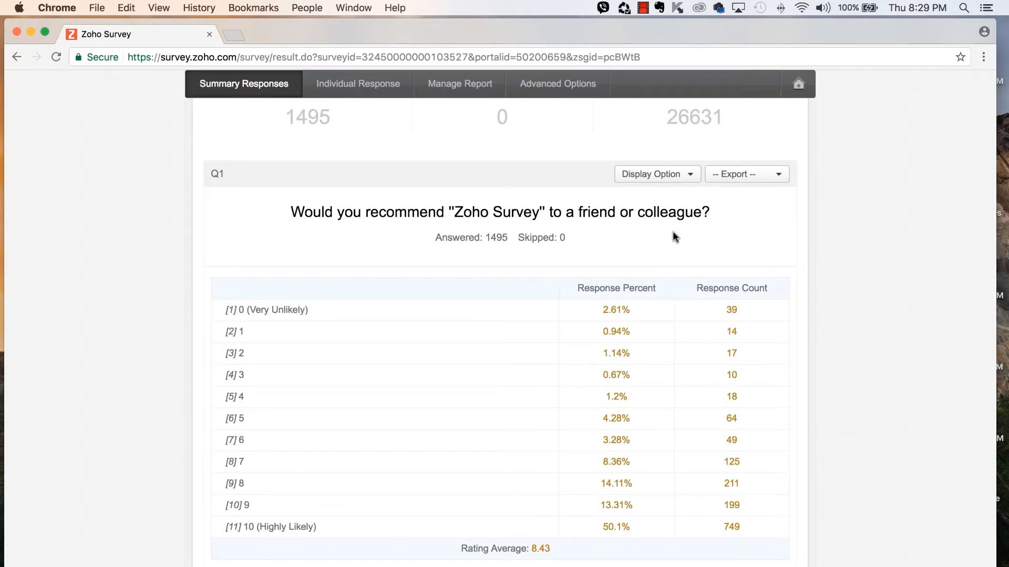
# - Review the export formats available for Q1 and for the whole report
pyautogui.click(736, 176)
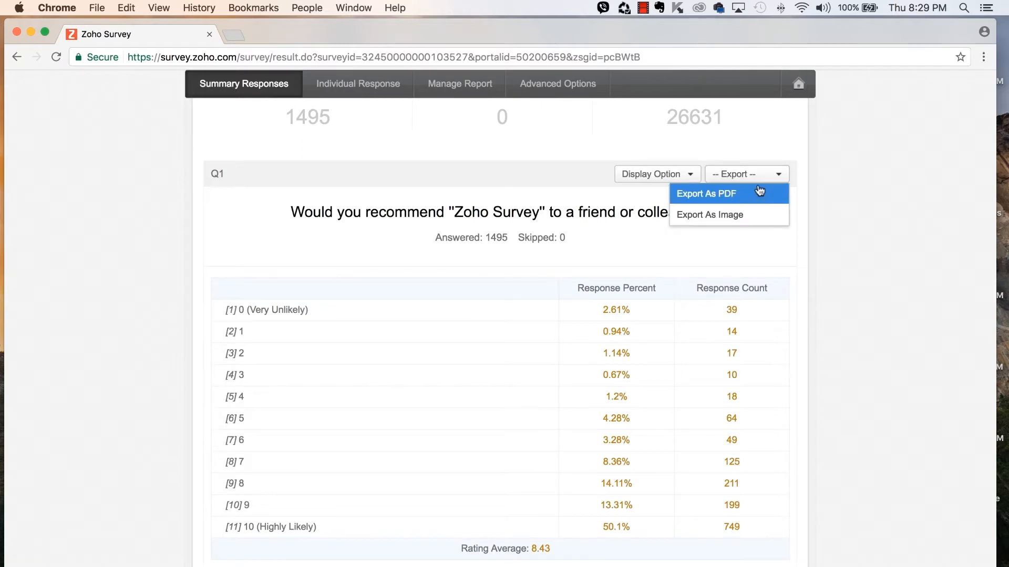
pyautogui.click(808, 210)
pyautogui.scroll(-1, 756, 318)
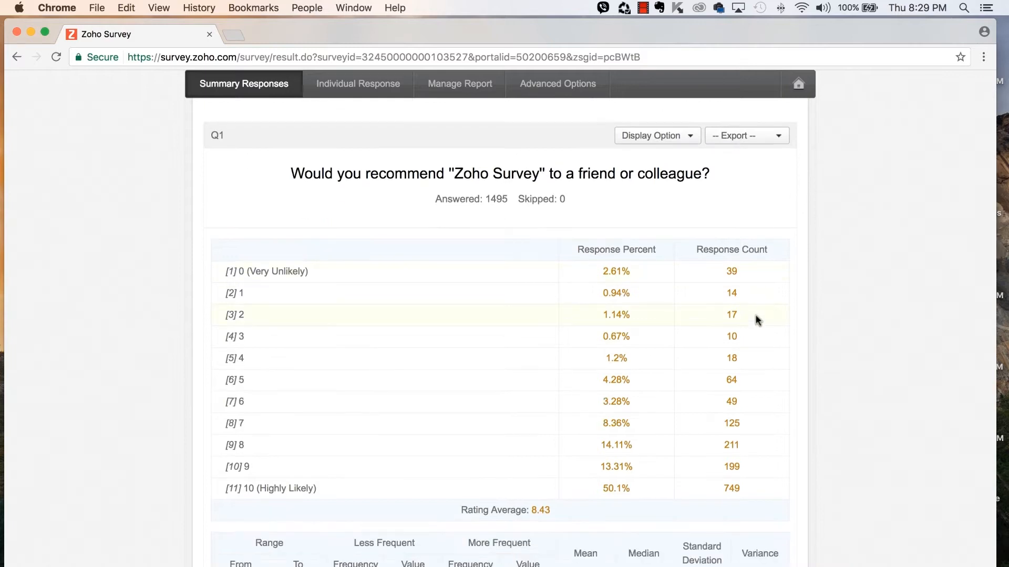
pyautogui.scroll(5, 758, 320)
pyautogui.click(741, 210)
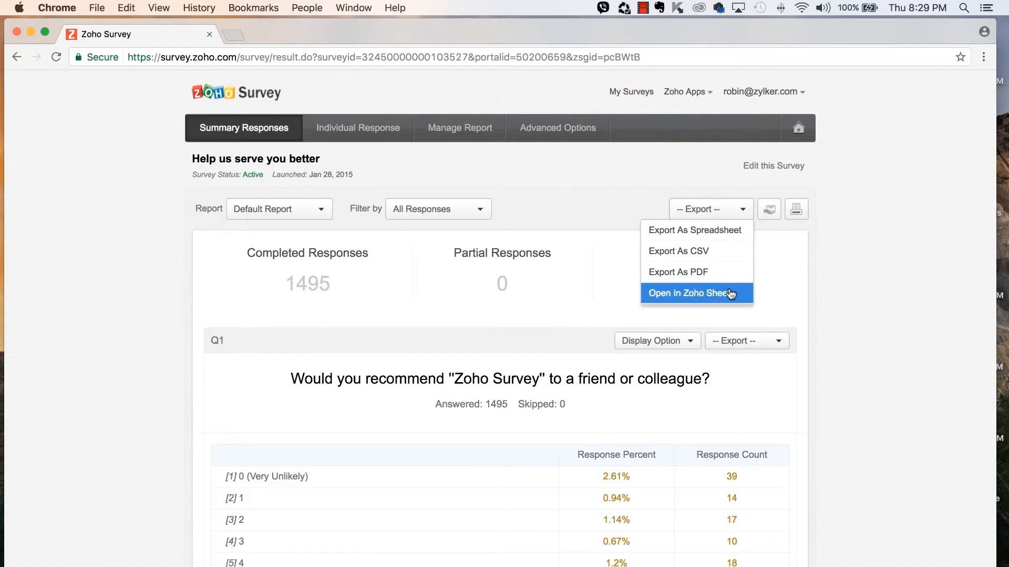
# - Dismiss the export choices and switch to the Individual Response view, showing response 1 of 1495
pyautogui.click(795, 275)
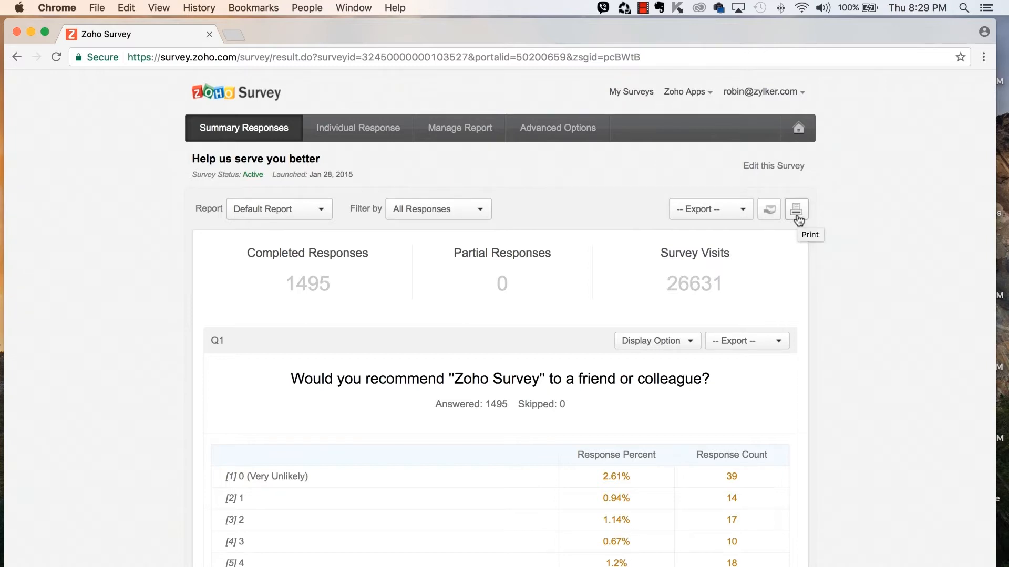
pyautogui.click(351, 131)
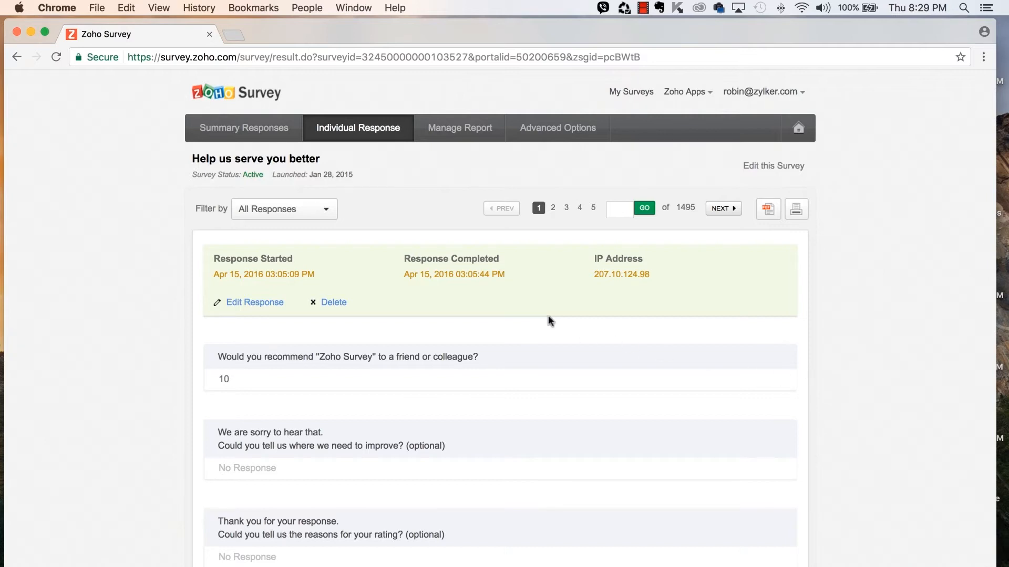
# - Jump to individual response page 20, then open Manage Report's Advanced Options listing saved filters
pyautogui.click(317, 212)
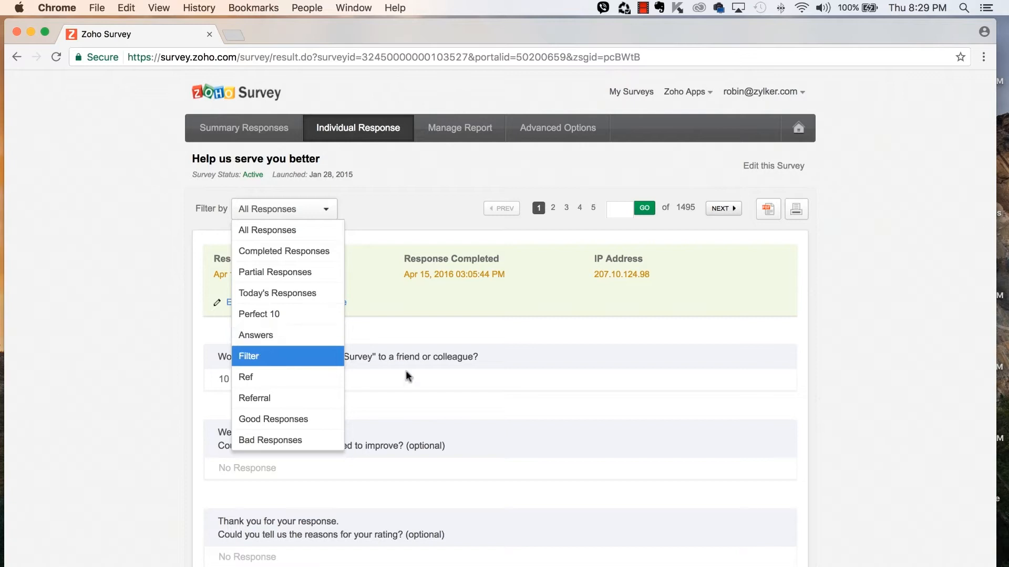
pyautogui.click(594, 396)
pyautogui.click(614, 210)
pyautogui.write('20')
pyautogui.click(640, 209)
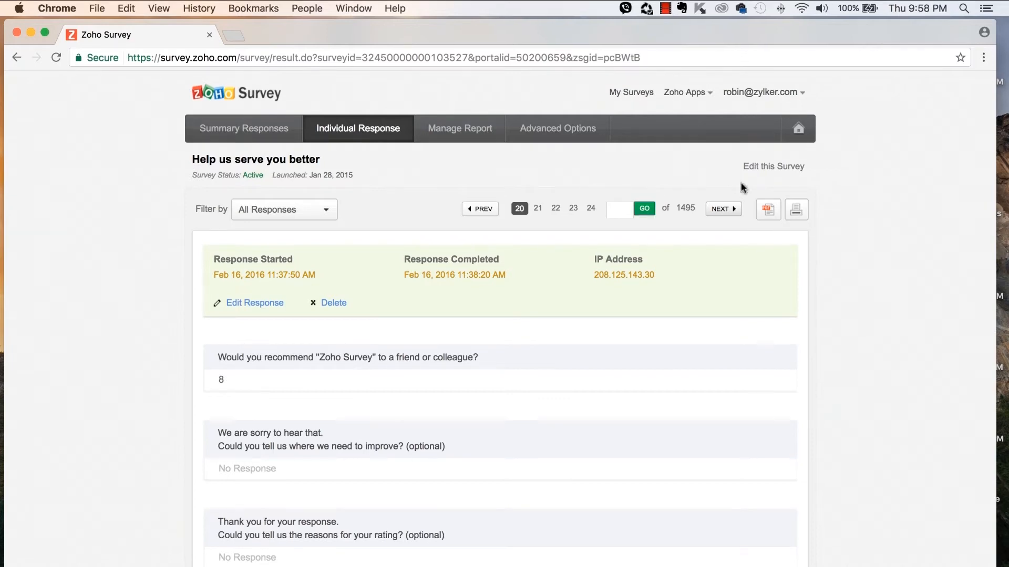
pyautogui.click(472, 129)
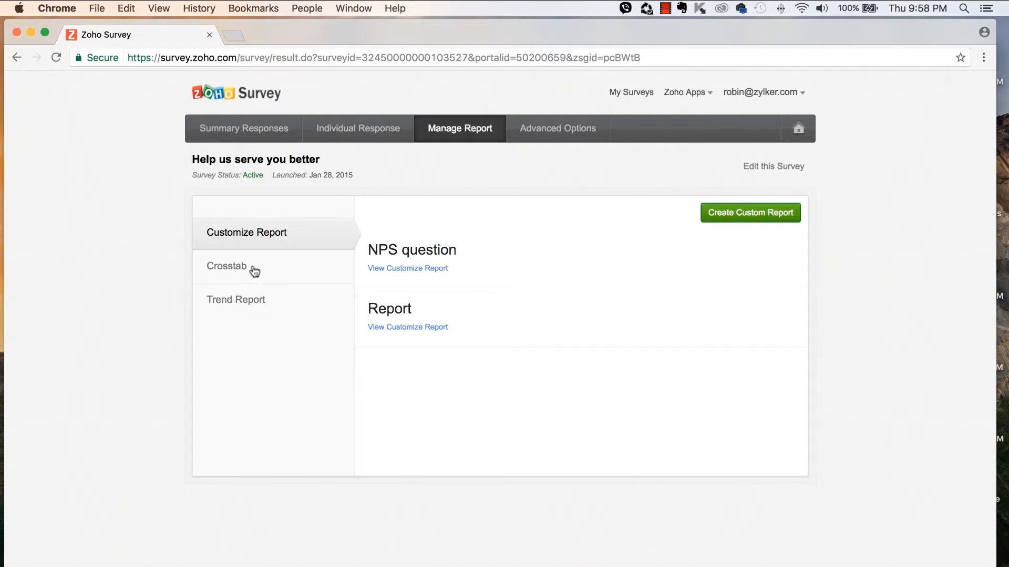
pyautogui.click(532, 138)
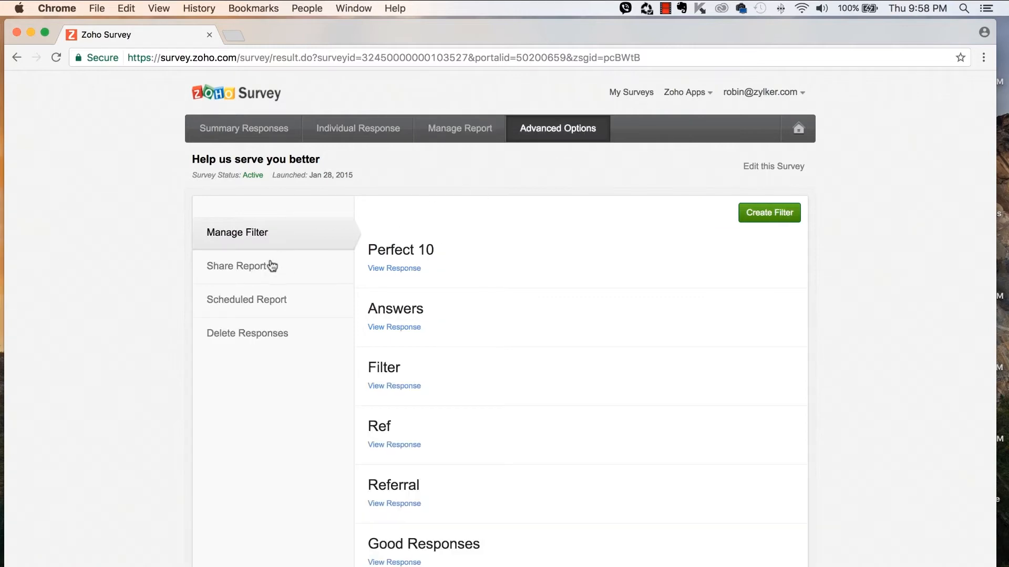